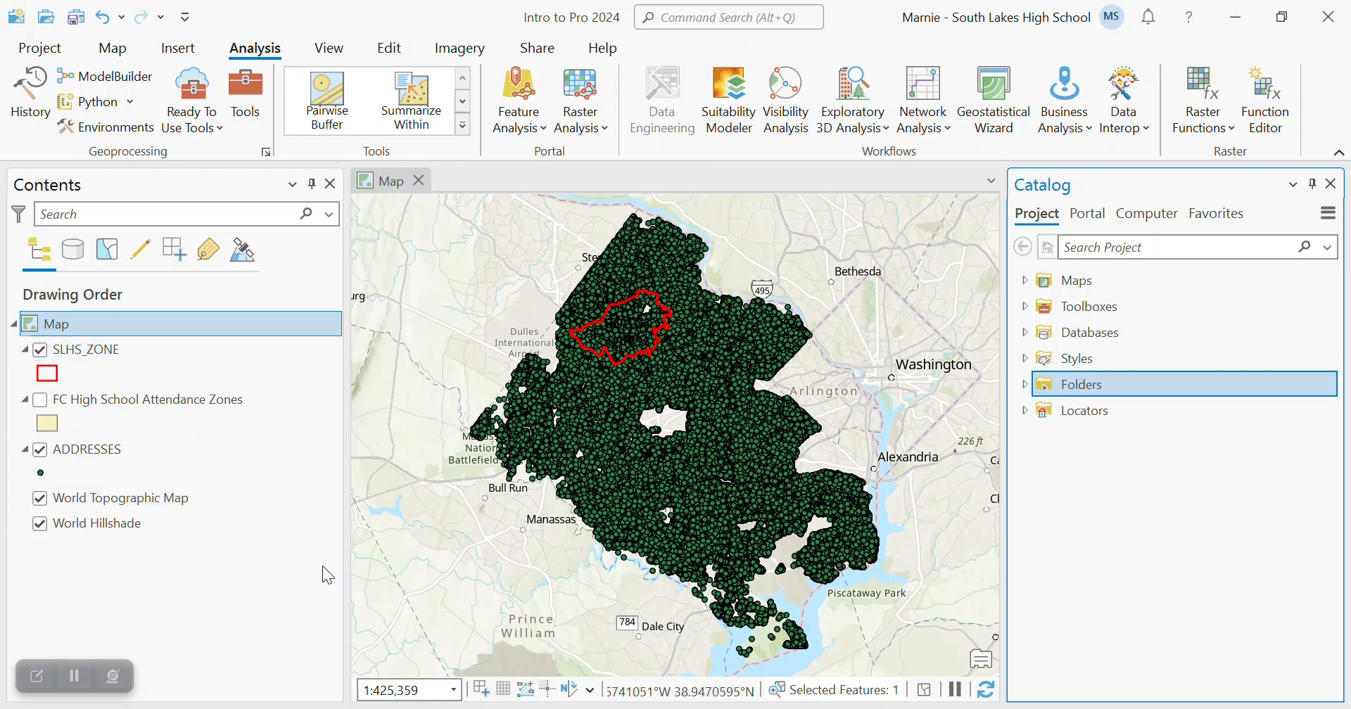
- Close the Catalog pane and open the Geoprocessing pane
left_click(1330, 183)
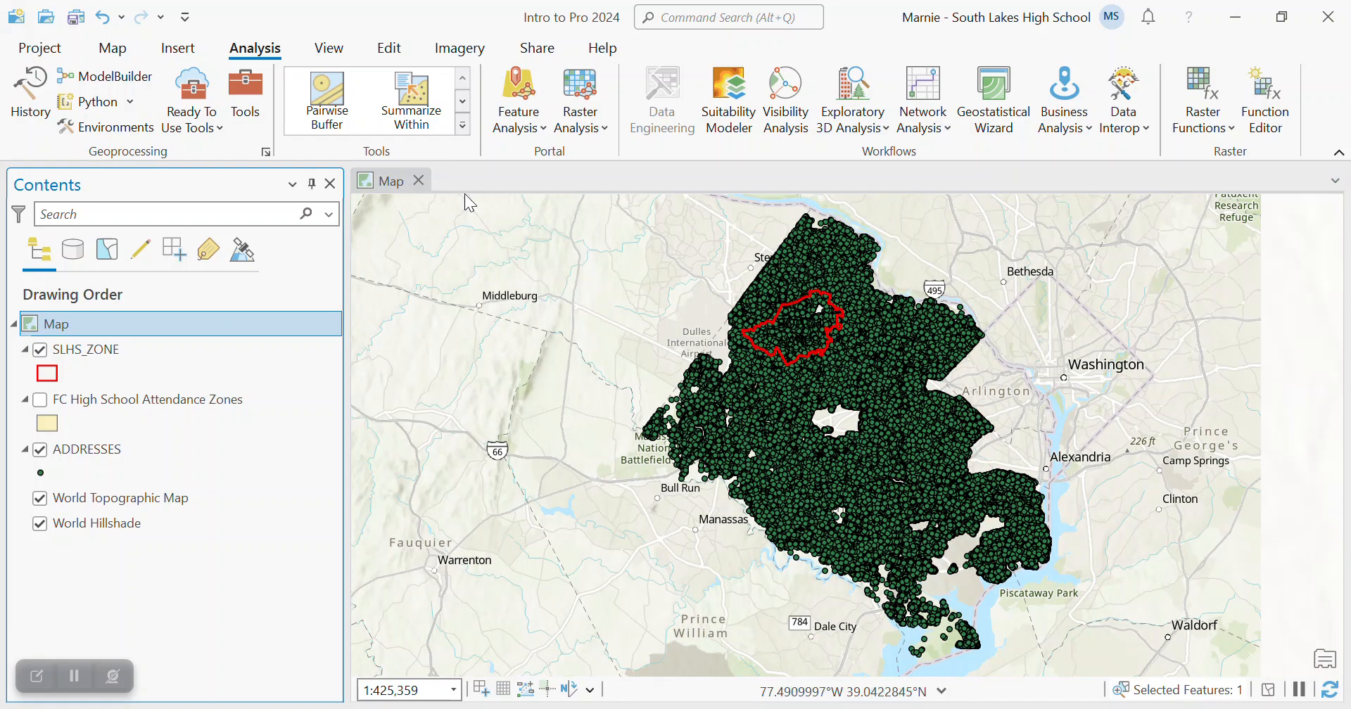
left_click(247, 87)
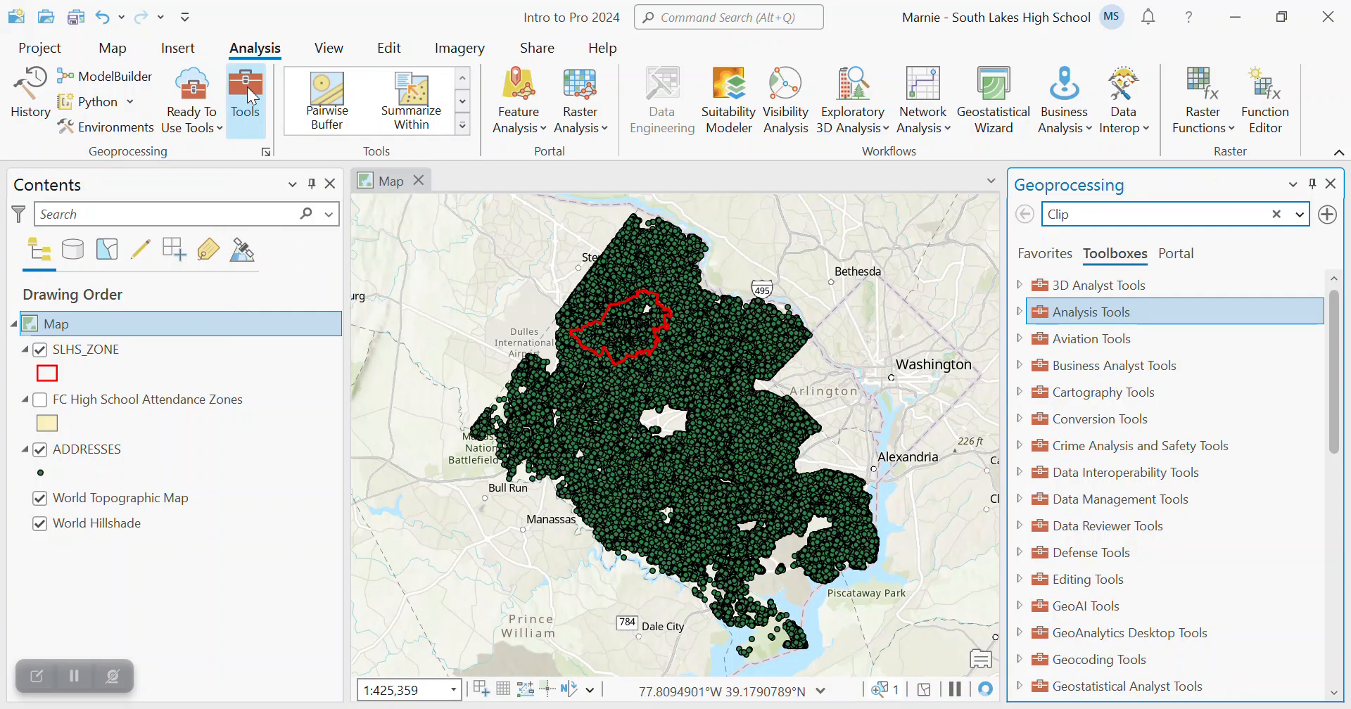
left_click(192, 98)
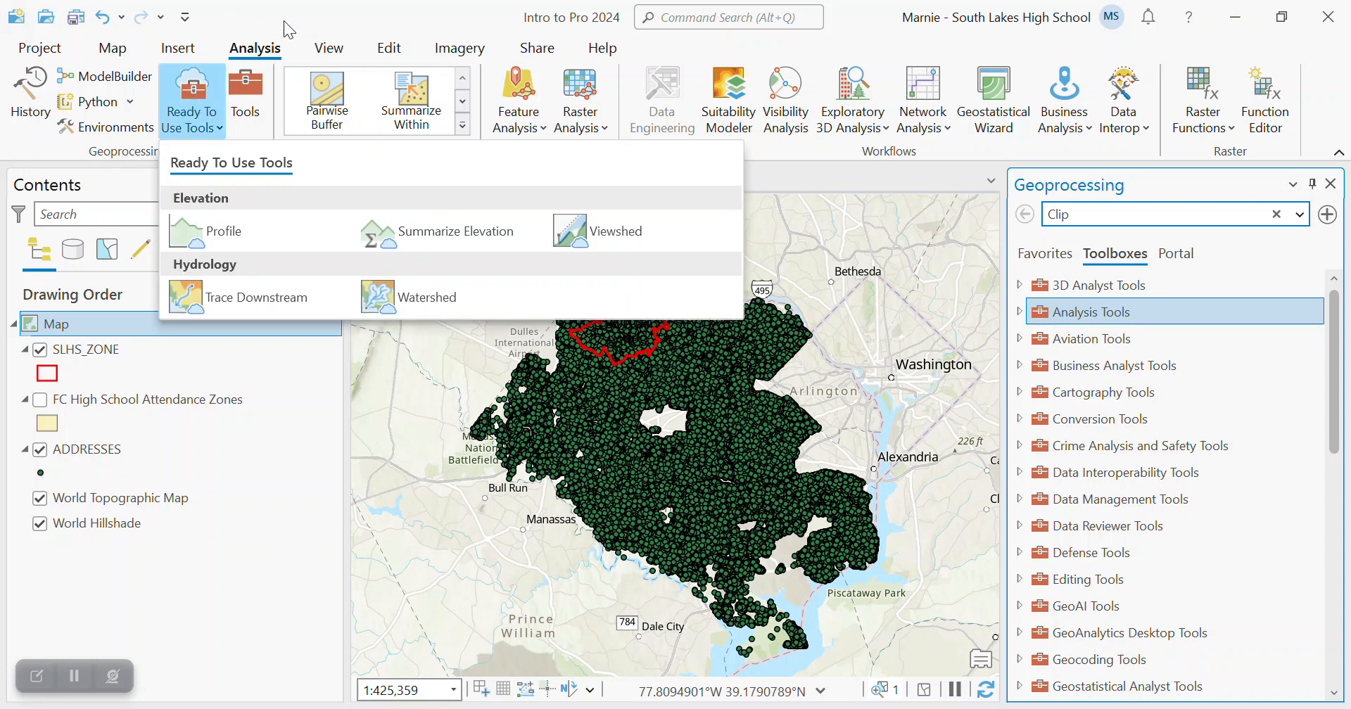
left_click(245, 89)
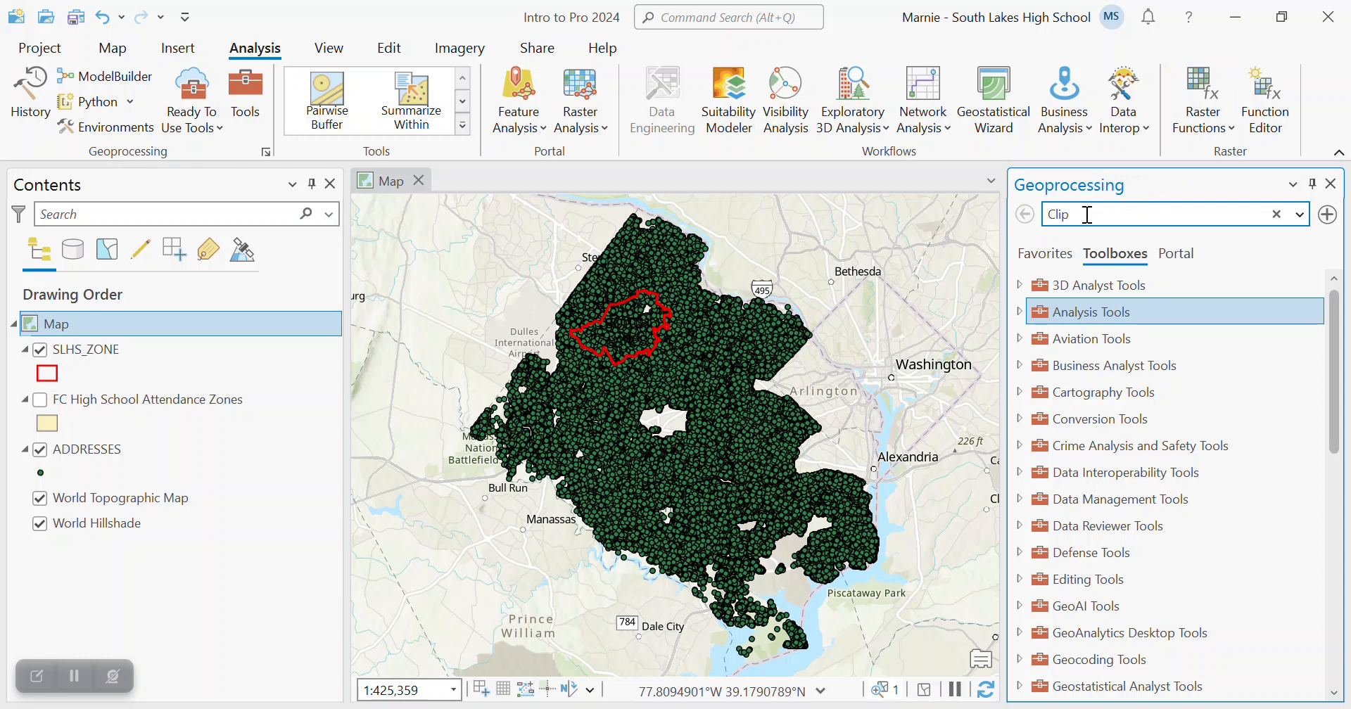
- Clear the old geoprocessing tool search and set the Geoprocessing pane to auto-hide
key("BackSpace")
key("BackSpace")
key("BackSpace")
key("BackSpace")
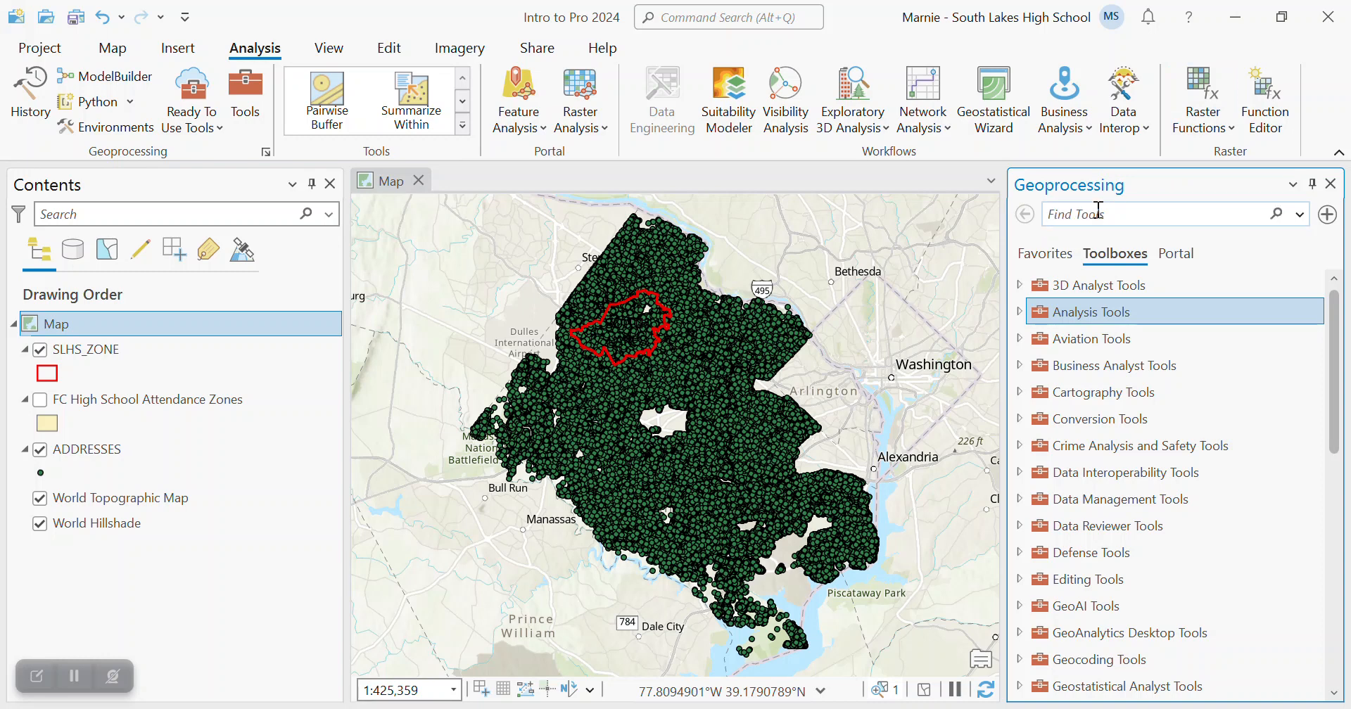
left_click(1312, 184)
mouse_move(1327, 219)
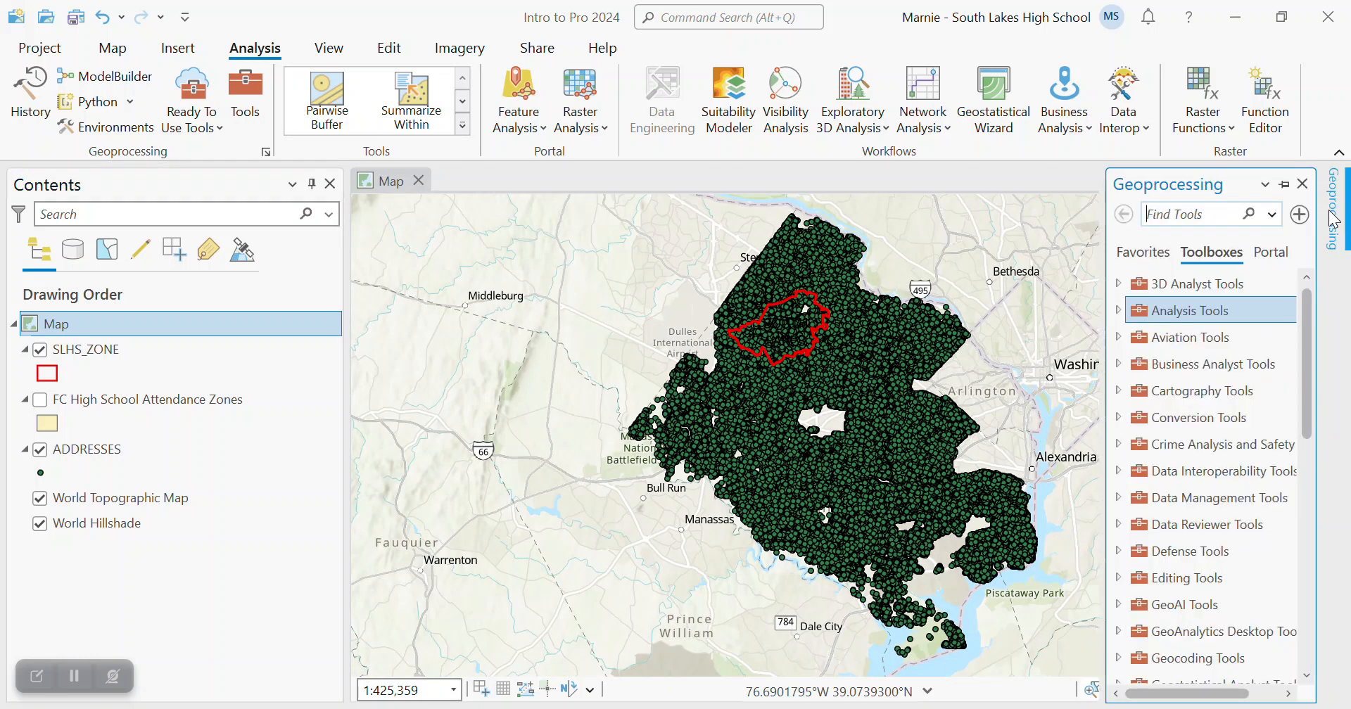
- Search the geoprocessing tools for clip and open the Clip analysis tool from the recent tools
left_click(1206, 212)
type("clip")
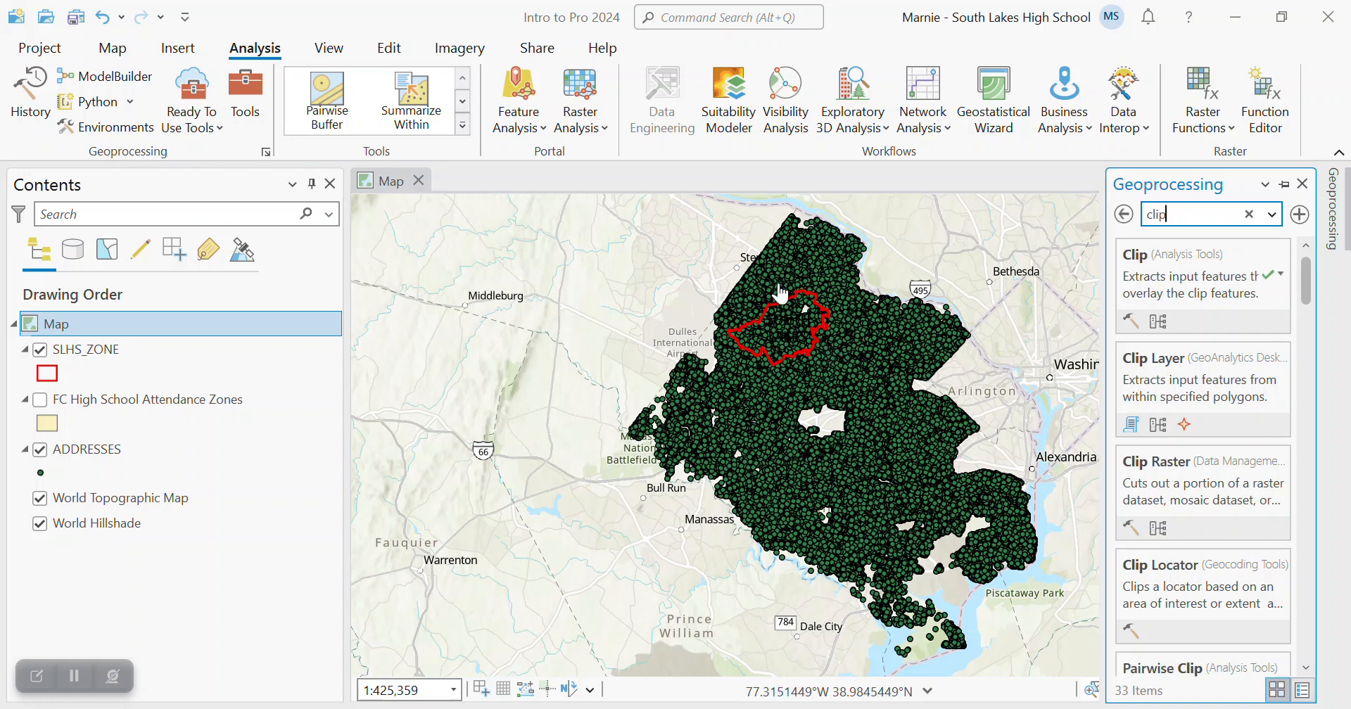
left_click(1152, 260)
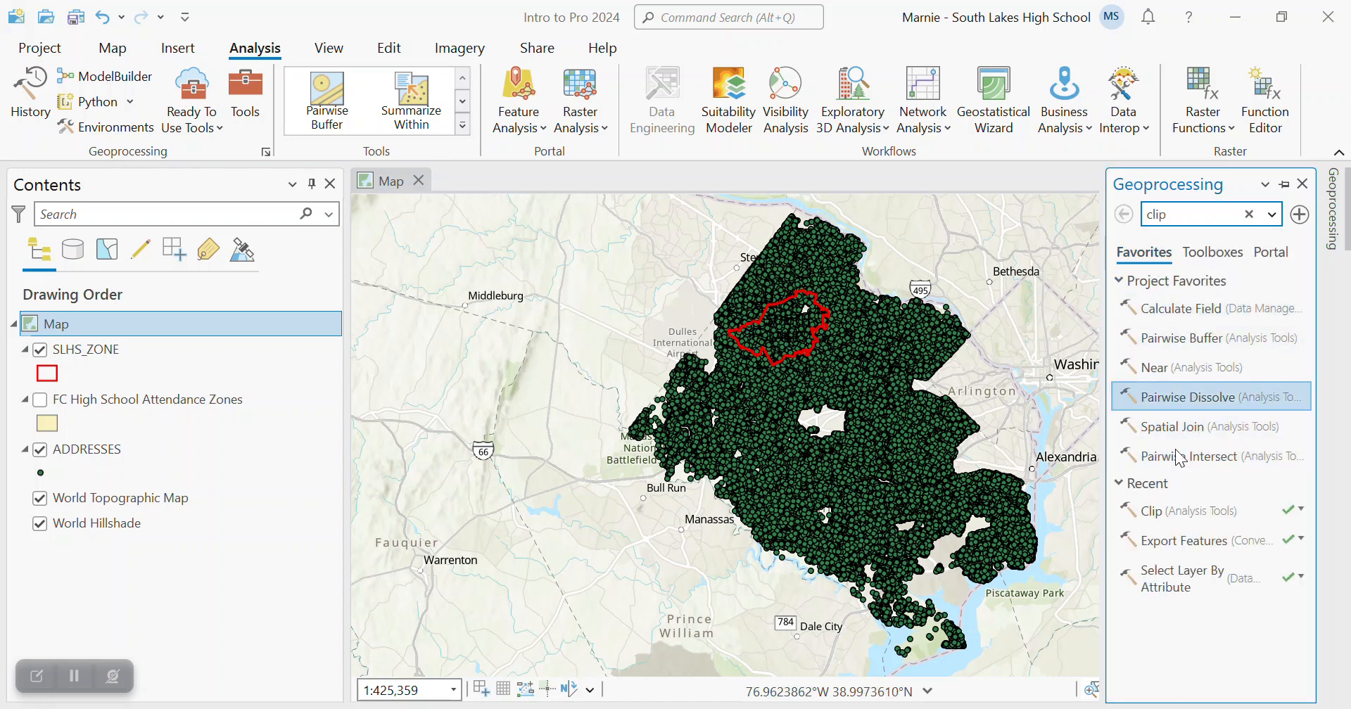
left_click(1152, 513)
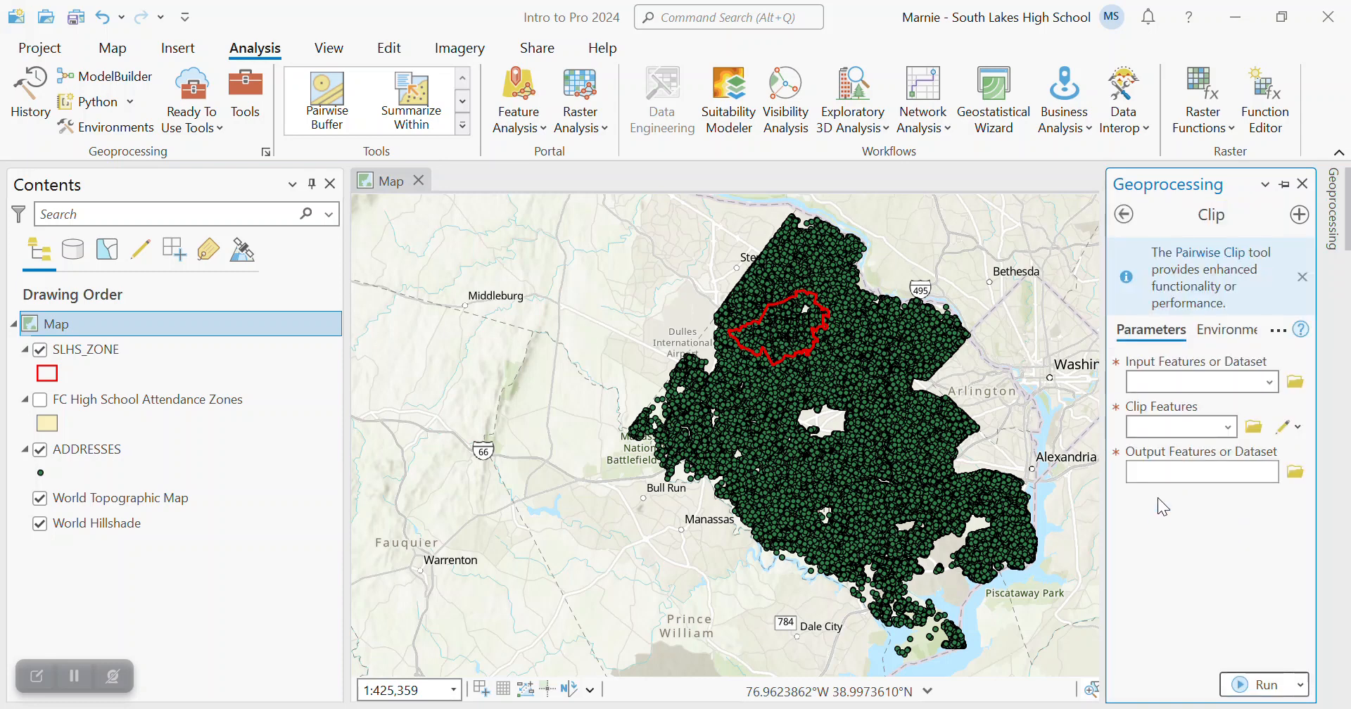
- Go back to the tool list and open Clip from the Extract toolset of Analysis Tools
left_click(1124, 215)
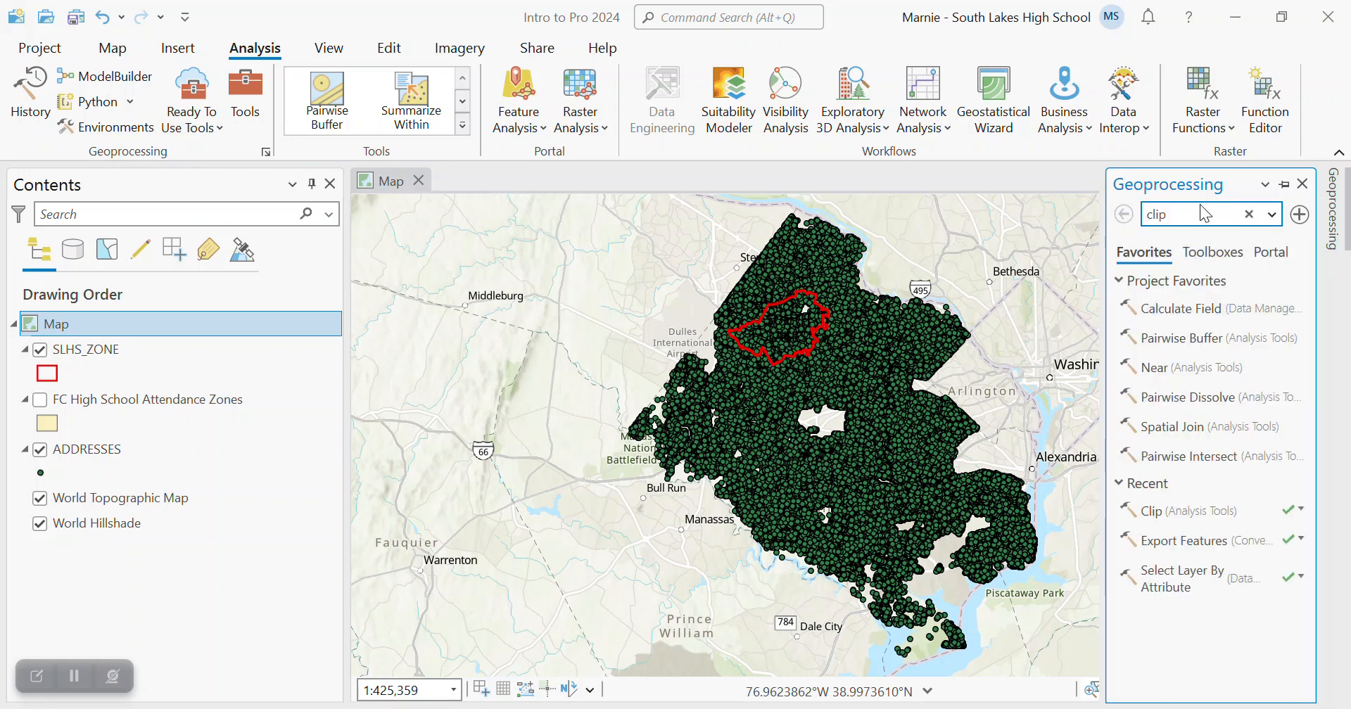
key("Return")
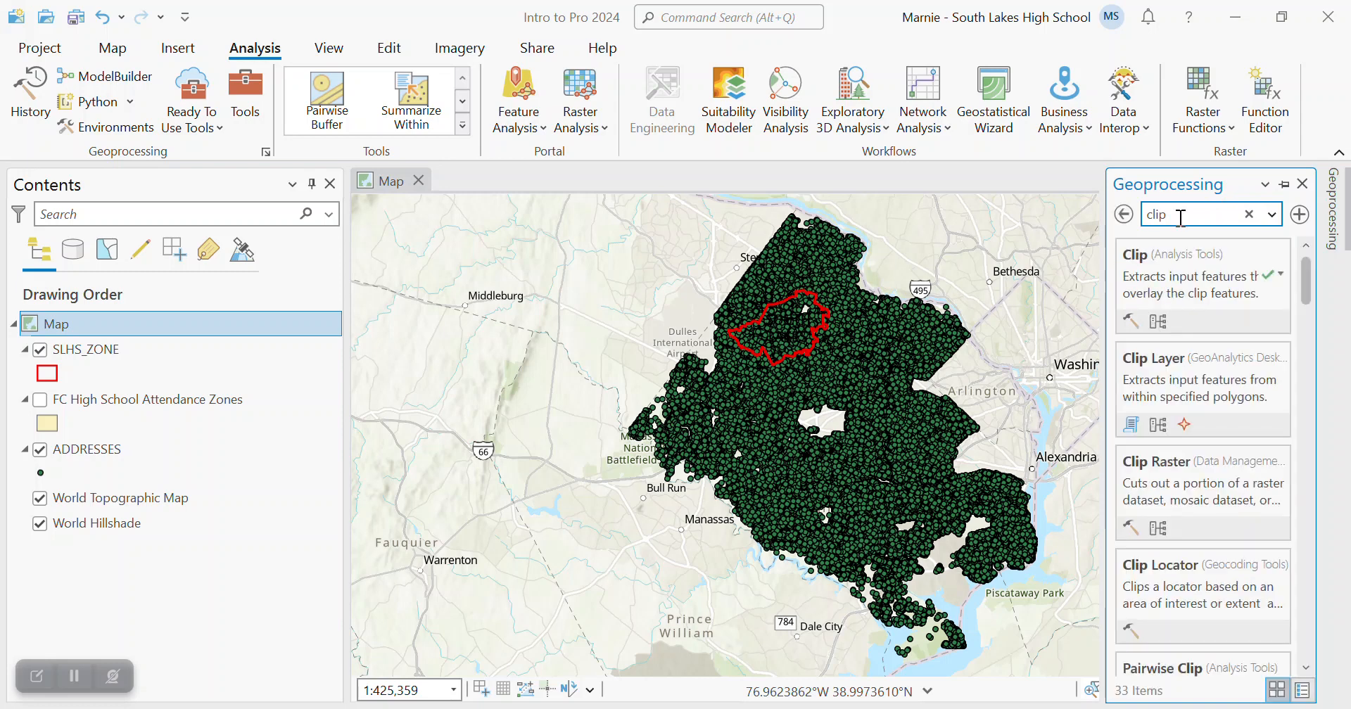
left_click(1190, 255)
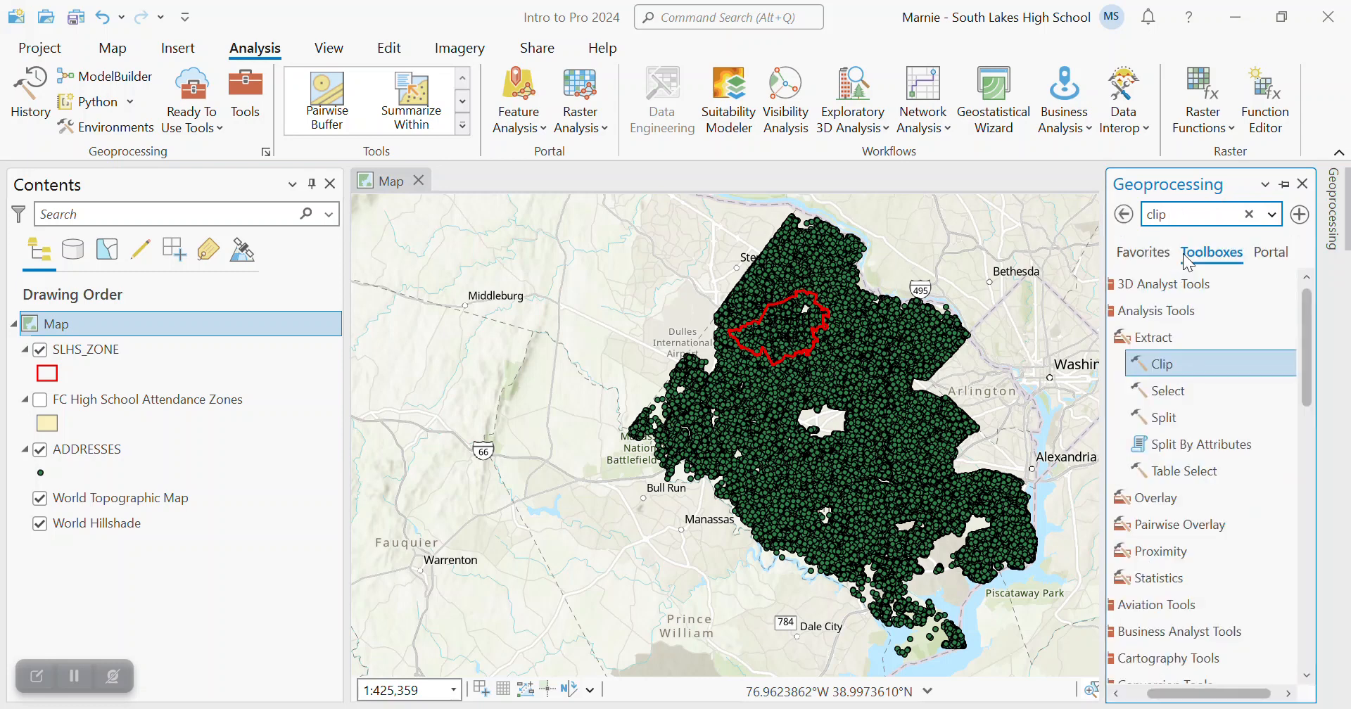
double_click(1171, 364)
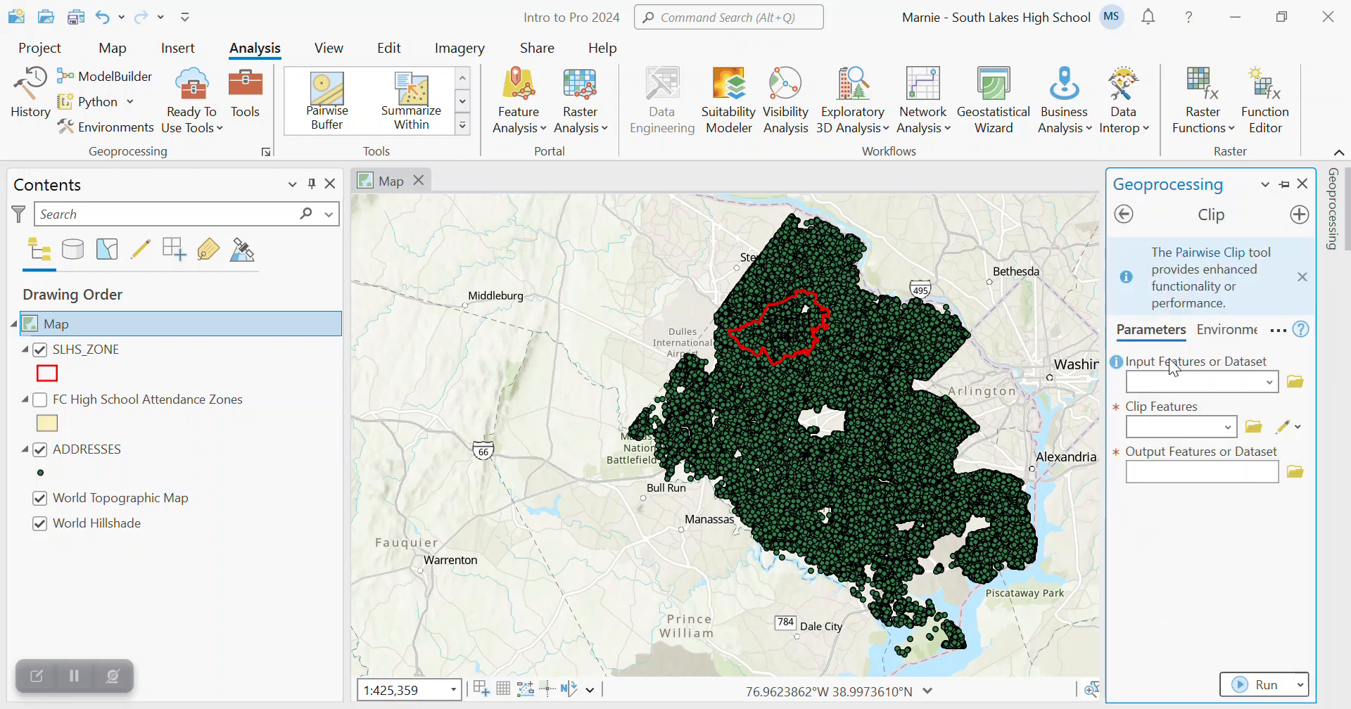
- Set ADDRESSES as the input features and SLHS_ZONE as the clip features
left_click(1271, 383)
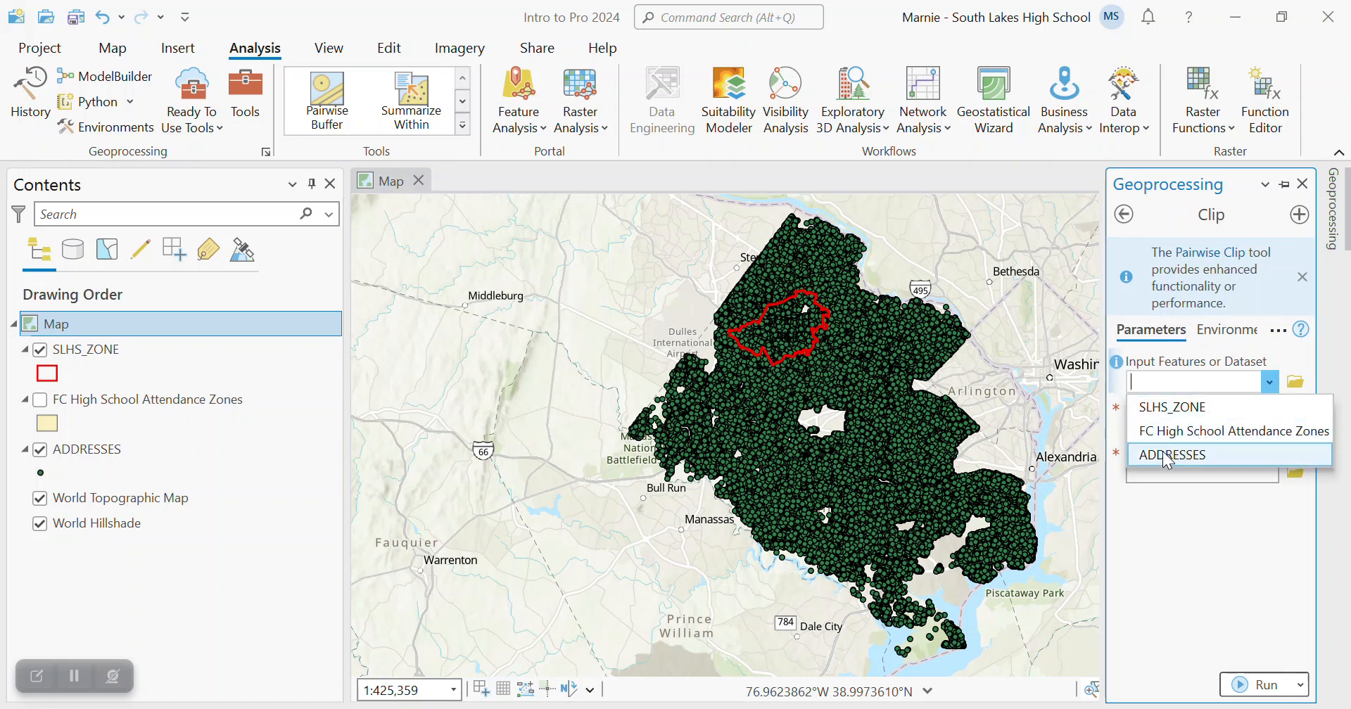
left_click(1164, 455)
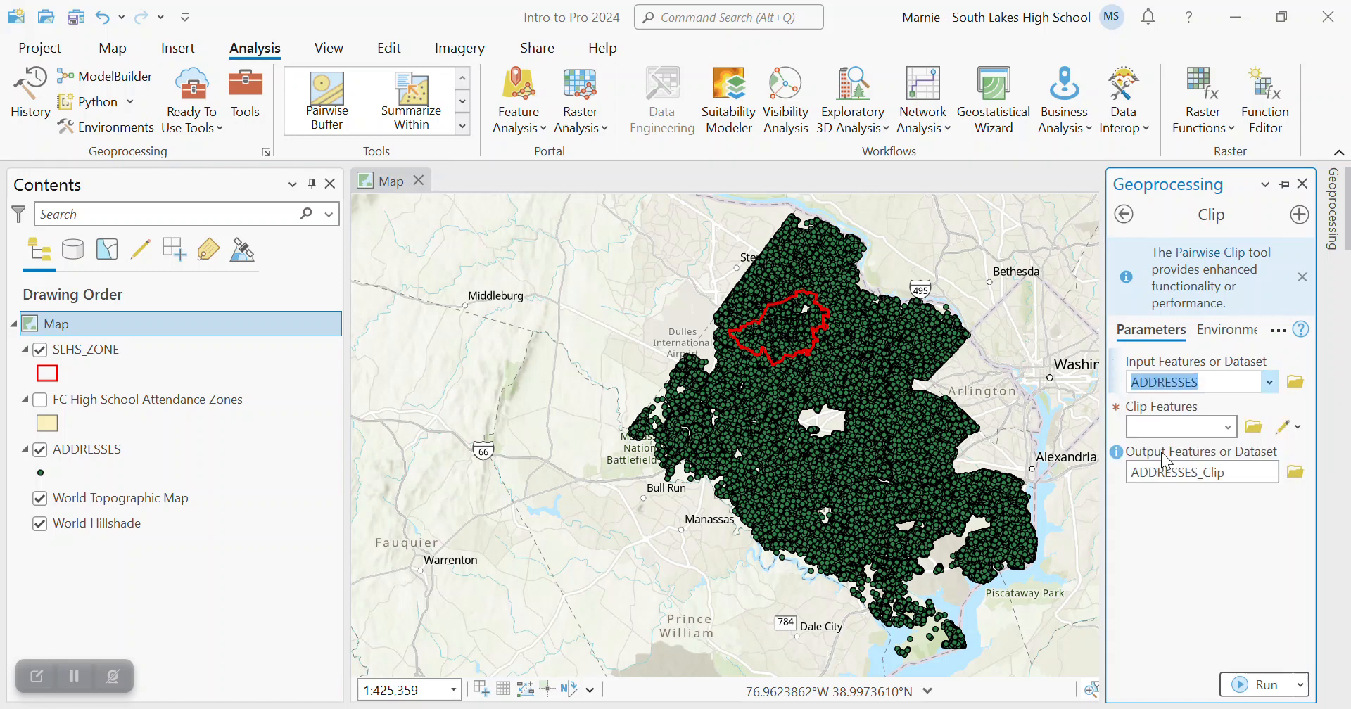
left_click(1227, 427)
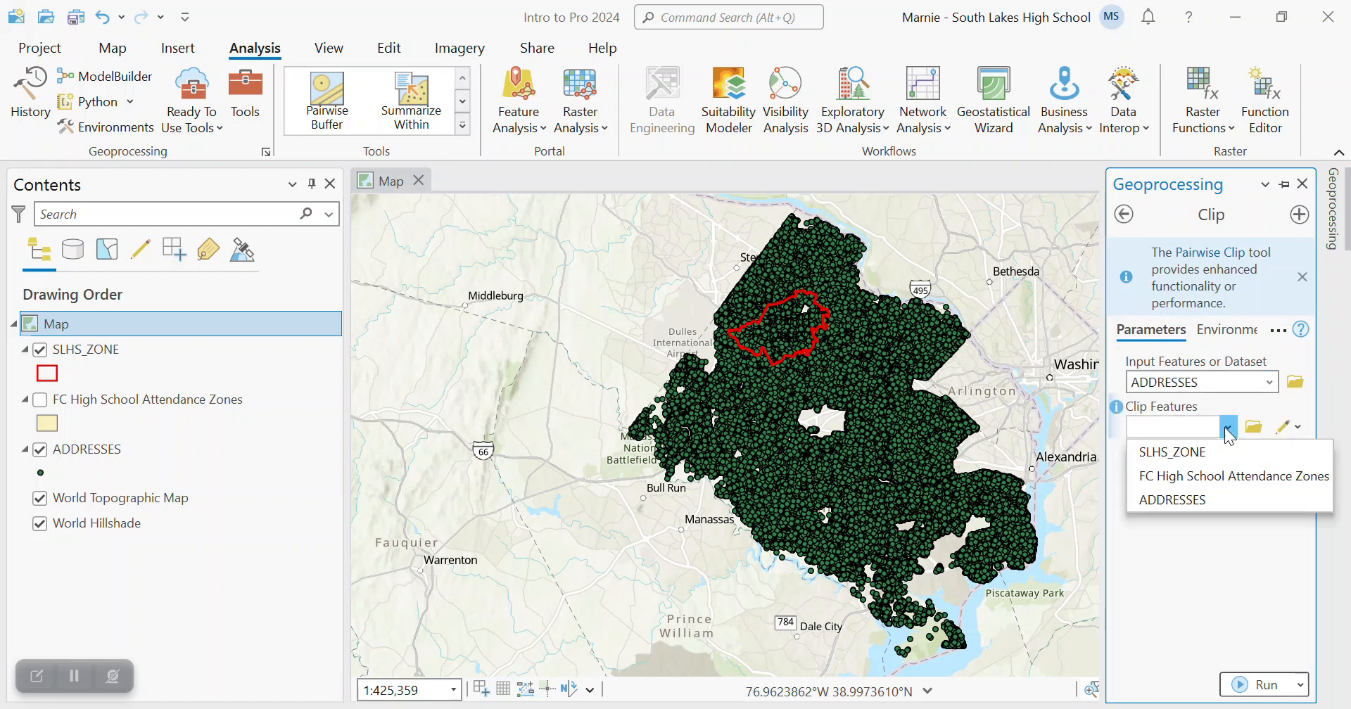
left_click(1173, 452)
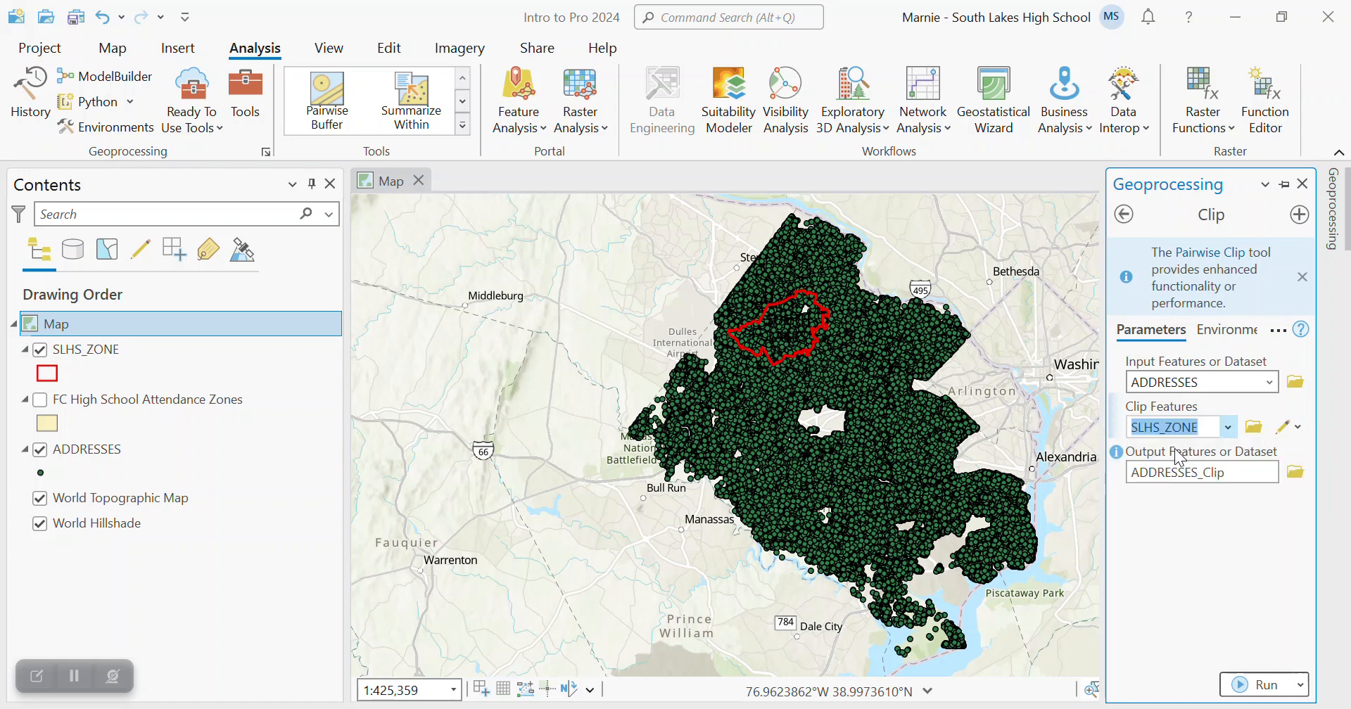
- Name the output dataset SLHS_ADDRESSES within the project geodatabase and run the clip
left_click(1235, 473)
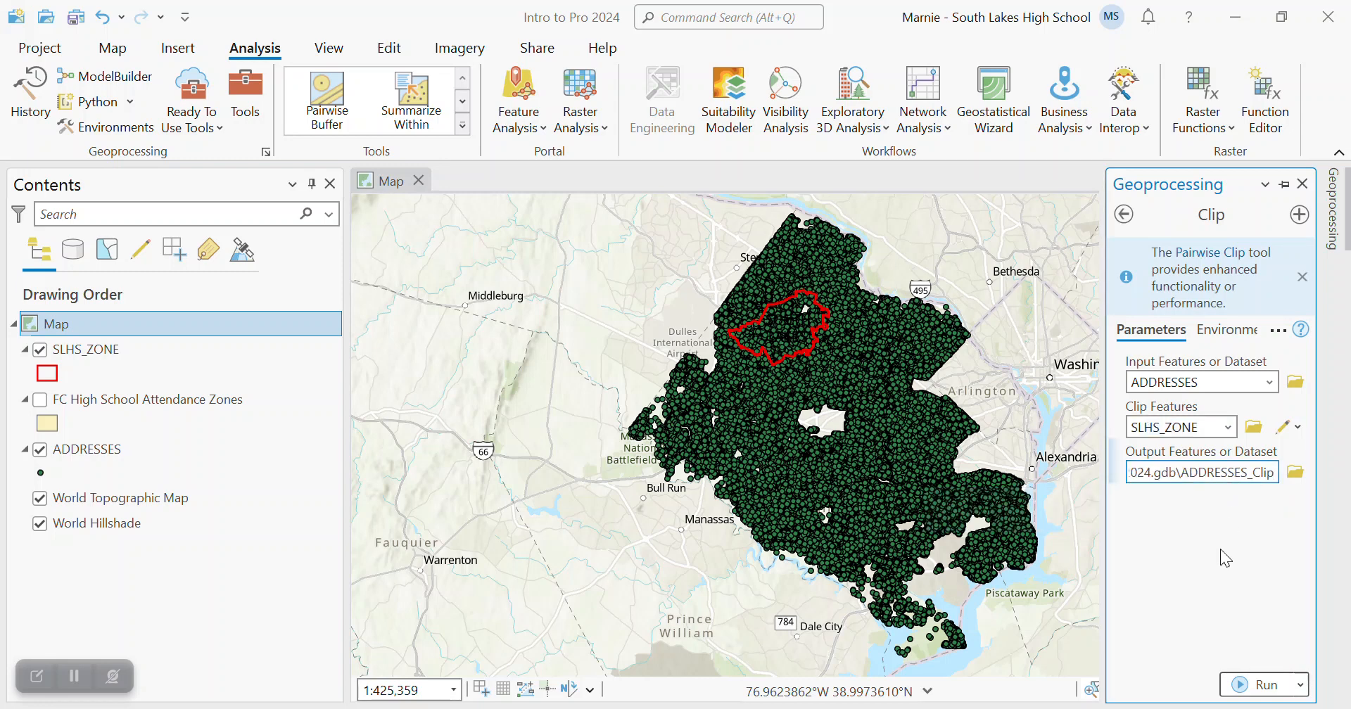
key("BackSpace")
key("BackSpace")
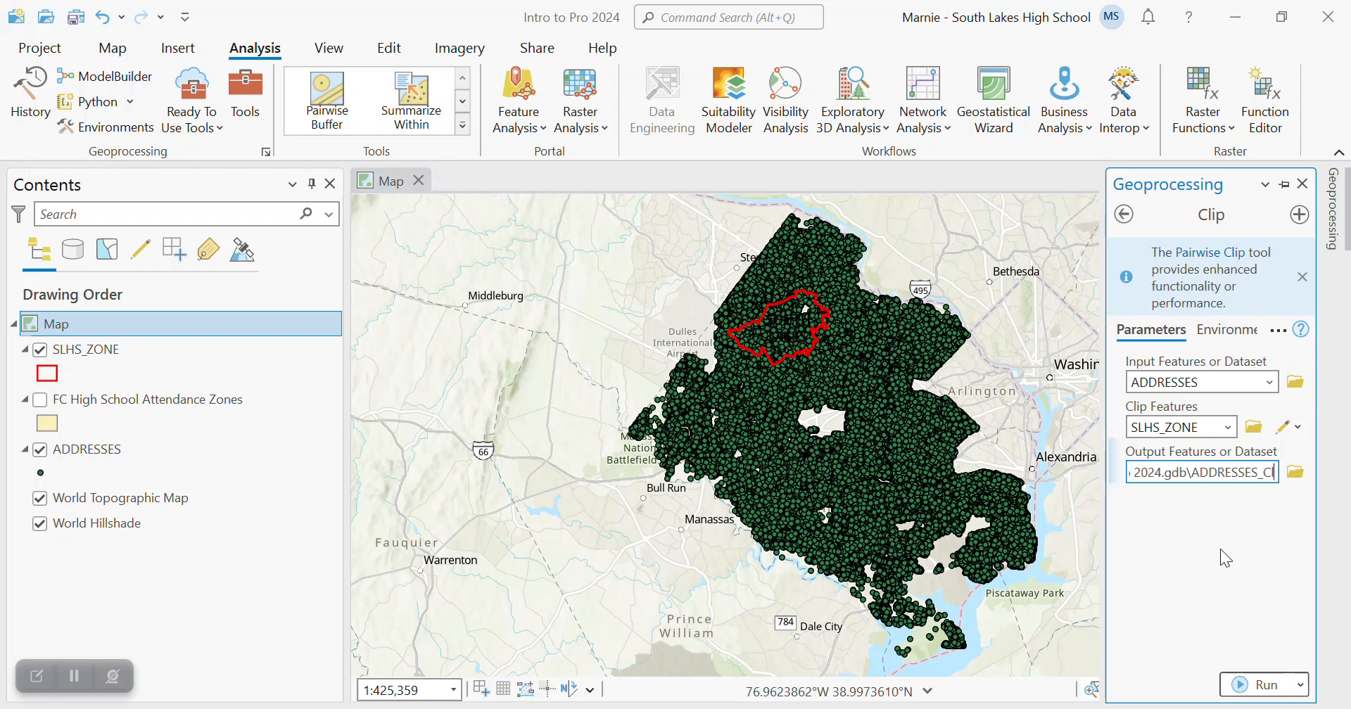
key("BackSpace")
key("BackSpace")
key("BackSpace")
key("BackSpace")
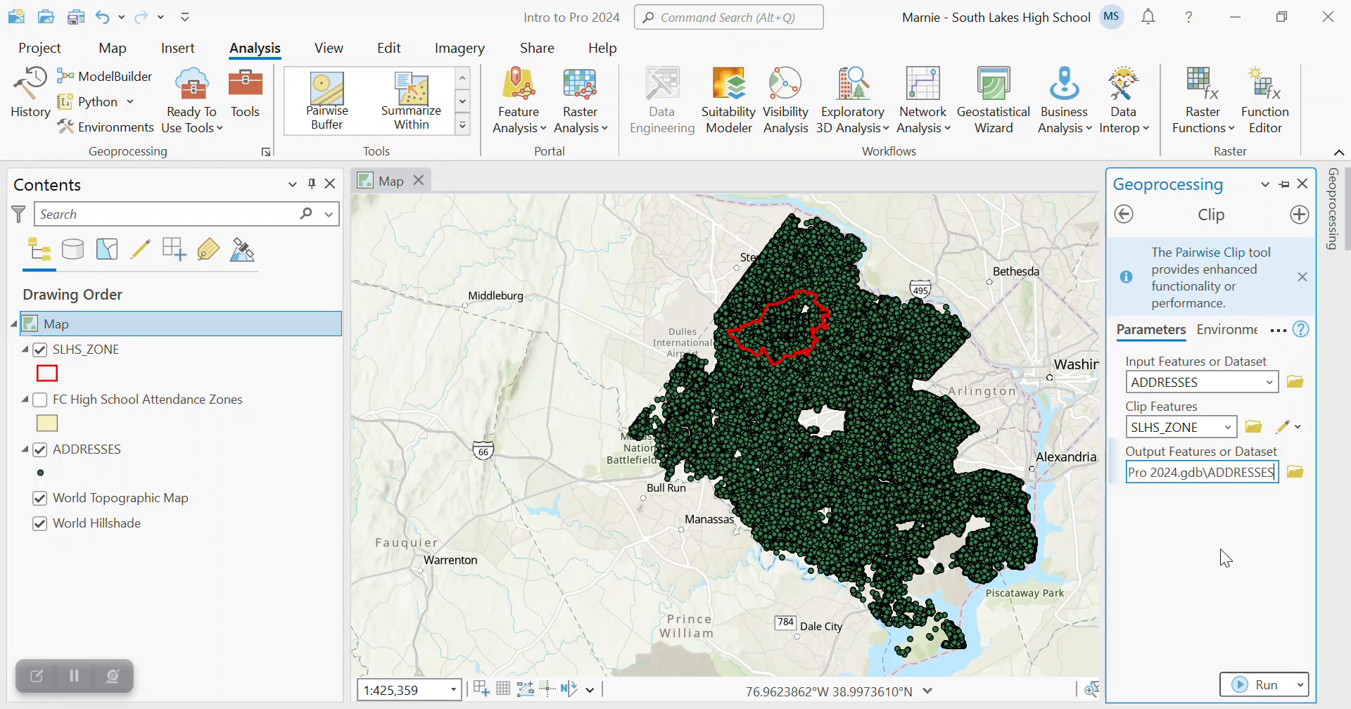
type("S")
key("Left")
key("Left")
key("Left")
key("Left")
key("Left")
key("Left")
key("Left")
type("SLHS")
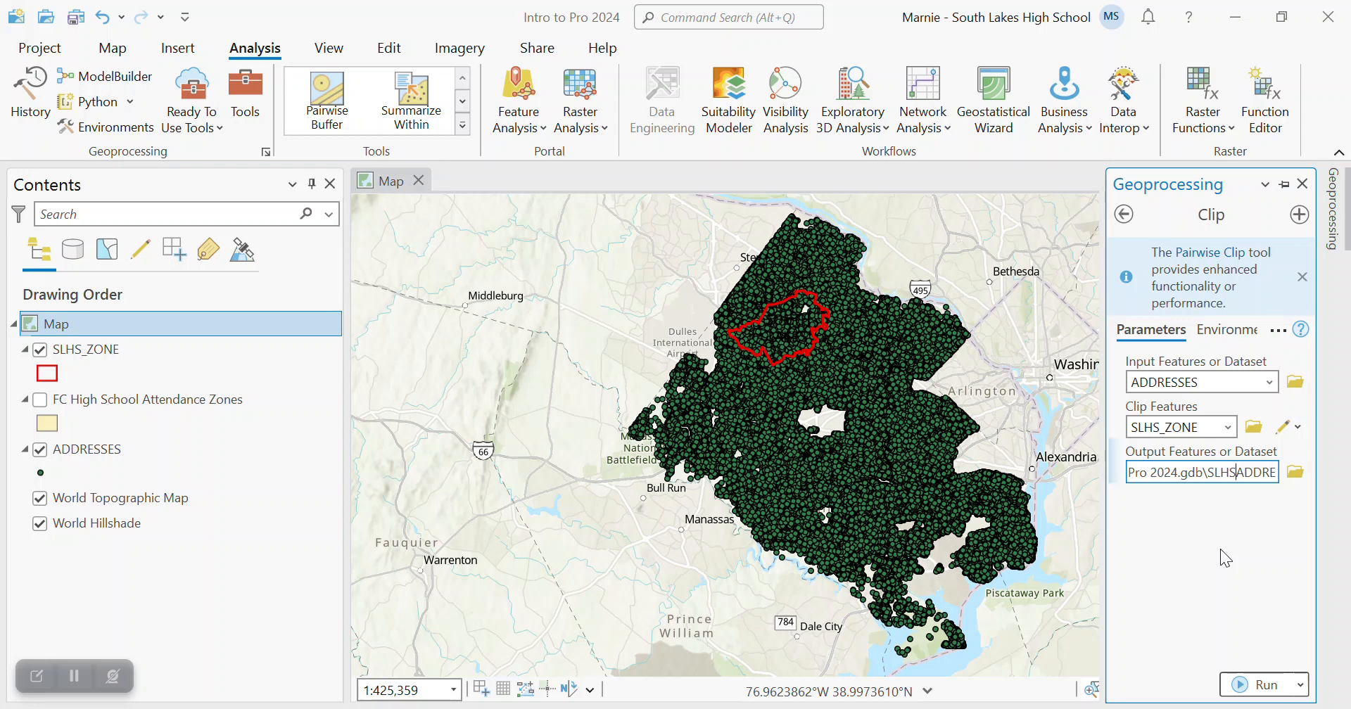
type("_")
left_click(1242, 691)
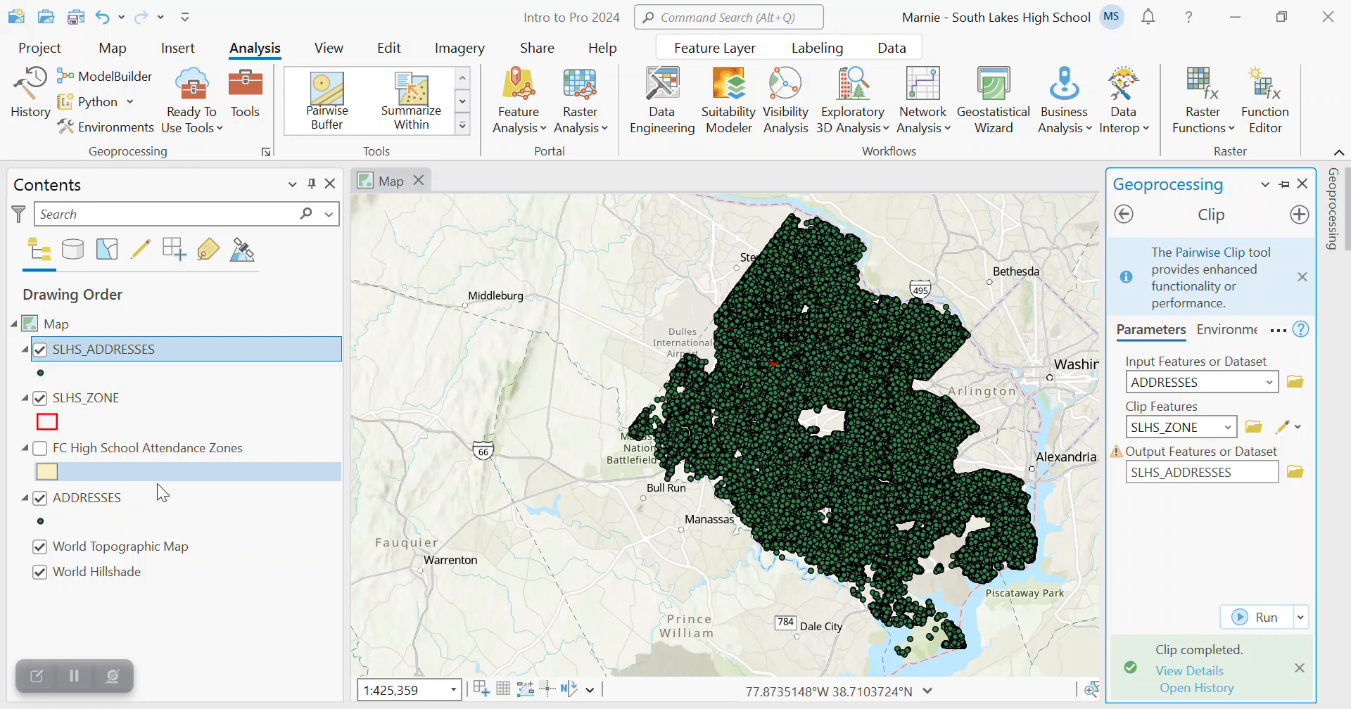
- Hide the full ADDRESSES layer and place SLHS_ZONE above SLHS_ADDRESSES in the drawing order
left_click(40, 497)
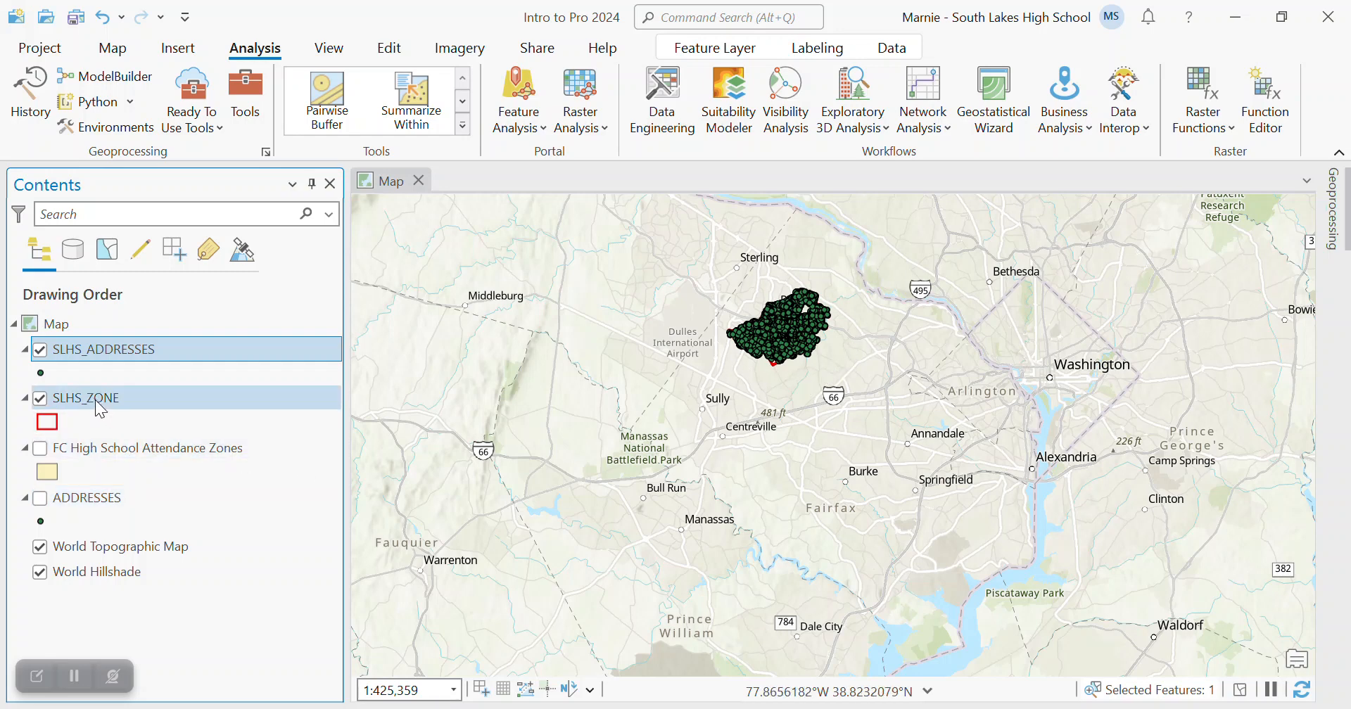
left_click_drag(95, 400, 105, 350)
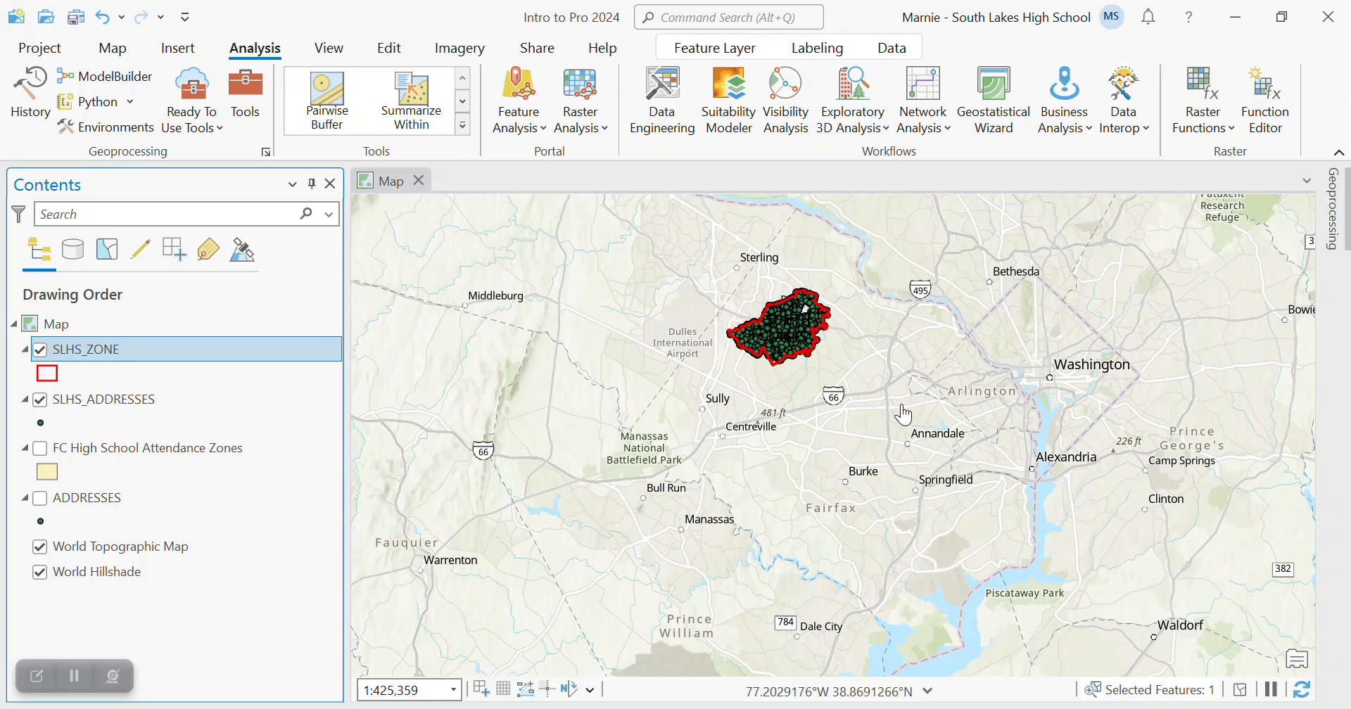
scroll(902, 415, "up", 2)
left_click_drag(892, 361, 959, 488)
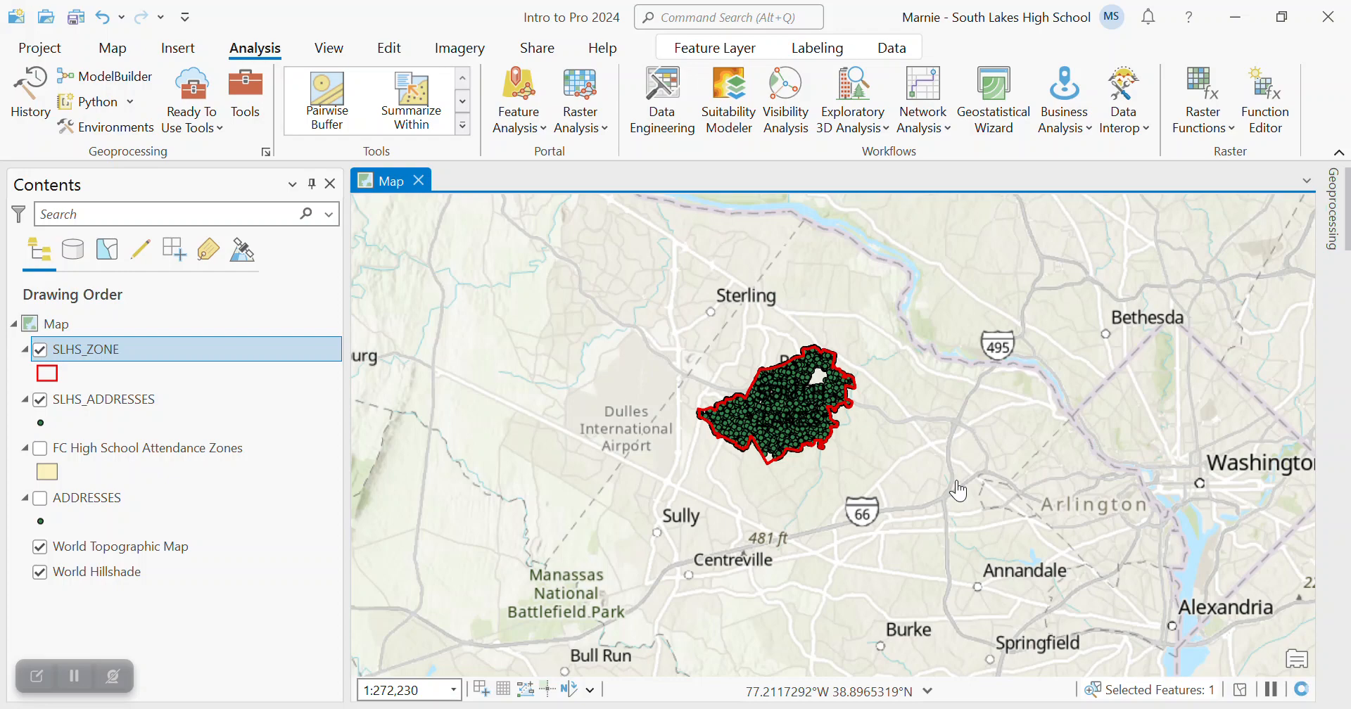
scroll(957, 488, "up", 6)
left_click_drag(793, 422, 1340, 638)
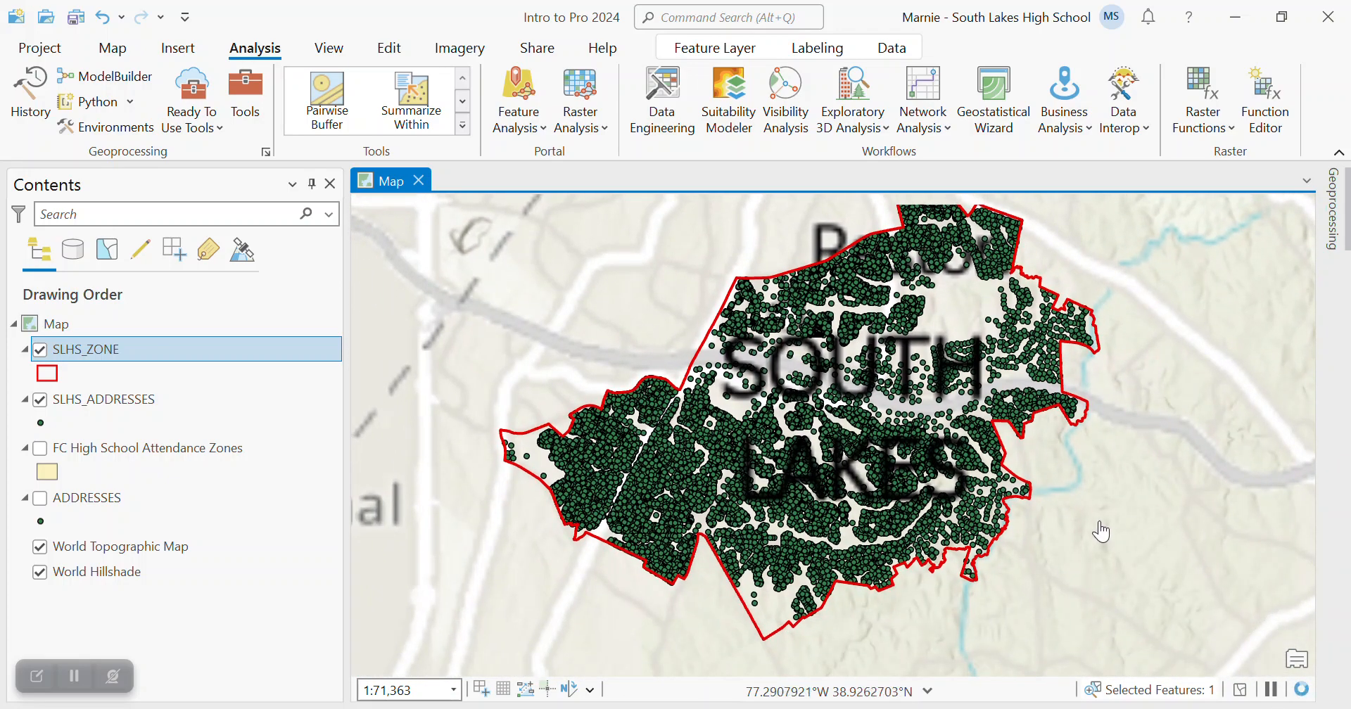
left_click_drag(1101, 531, 1062, 535)
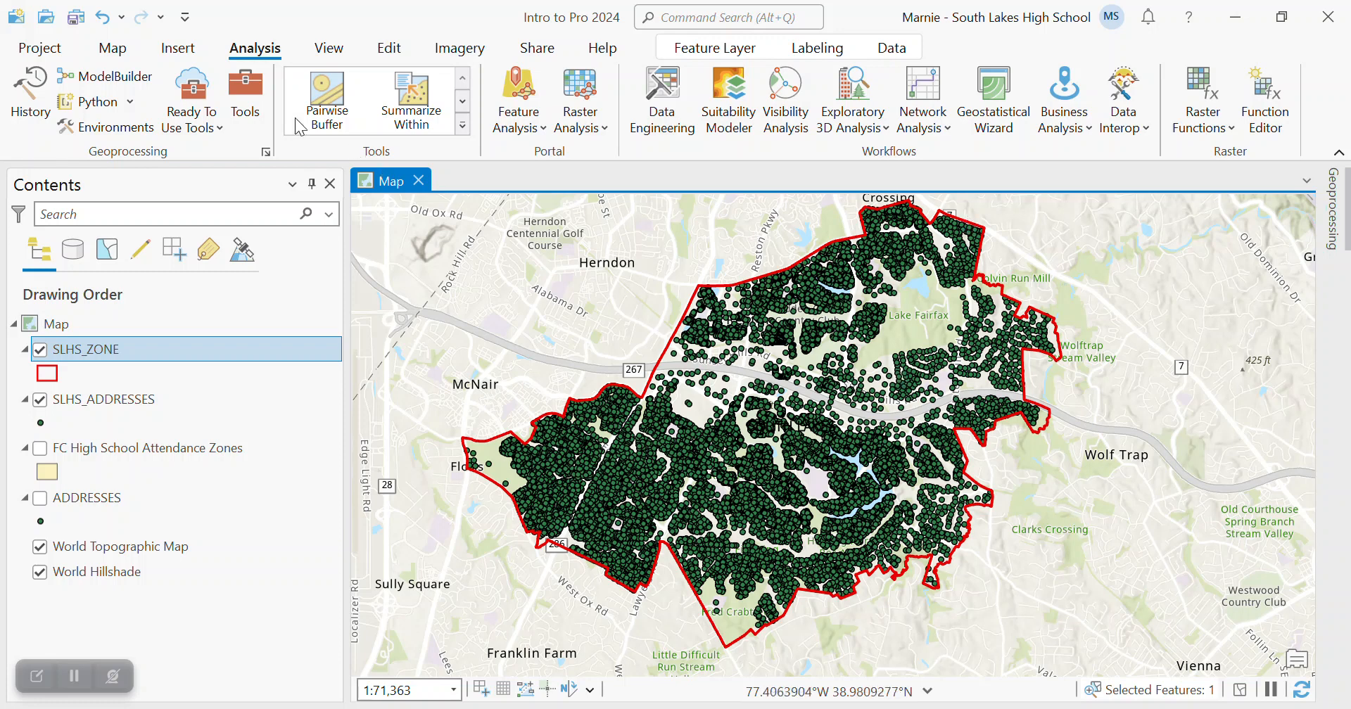
- Open the Catalog pane
left_click(111, 49)
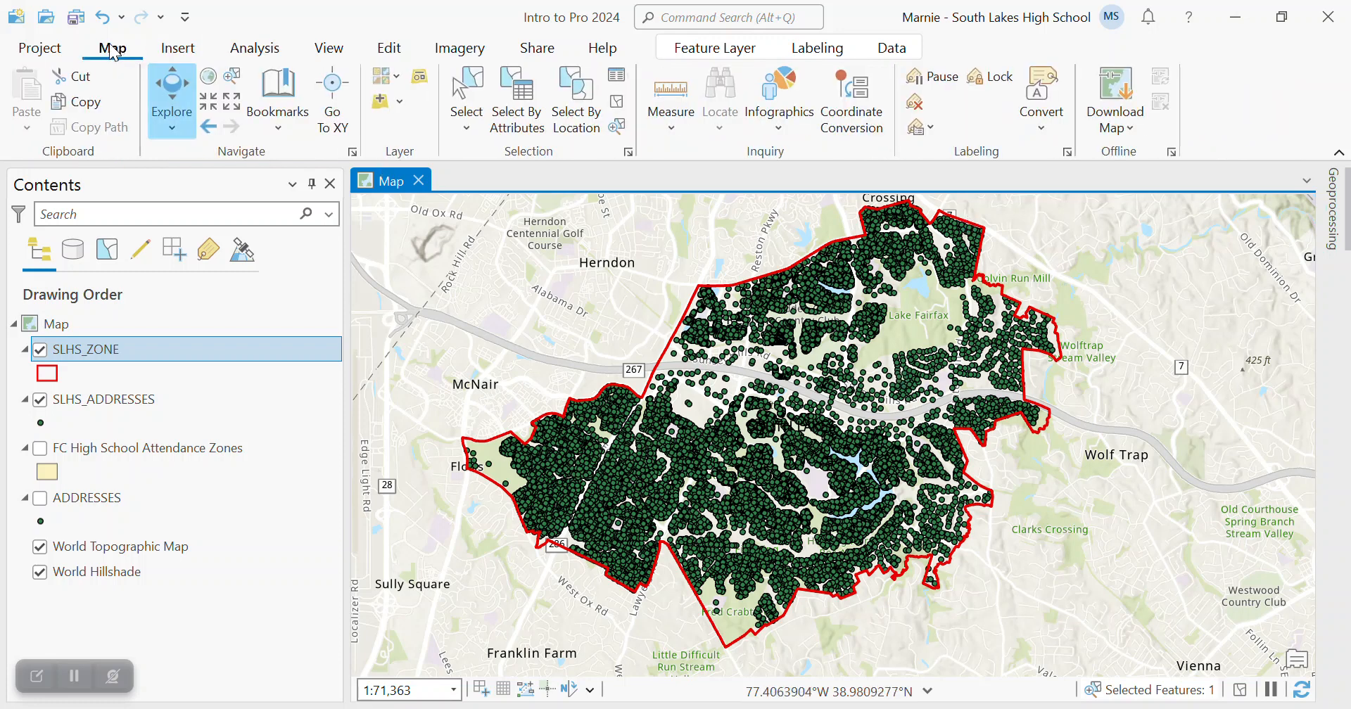
left_click(335, 50)
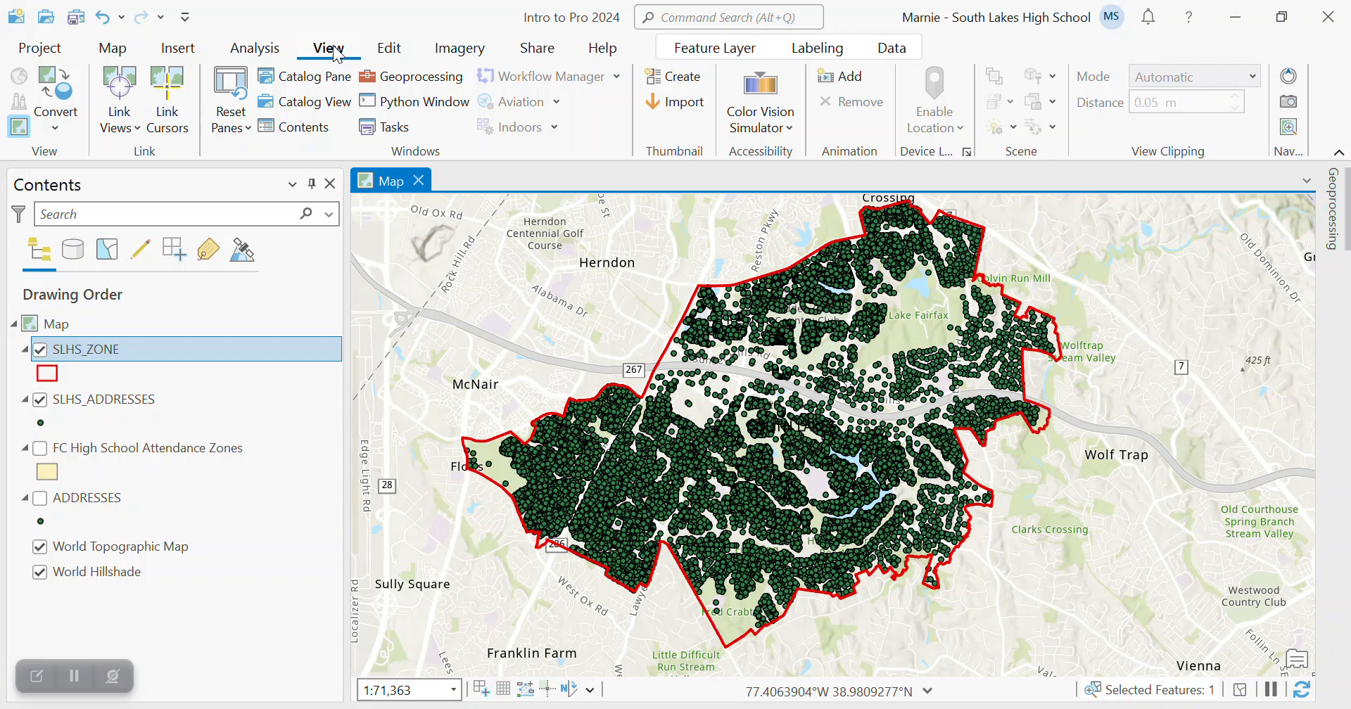
left_click(295, 83)
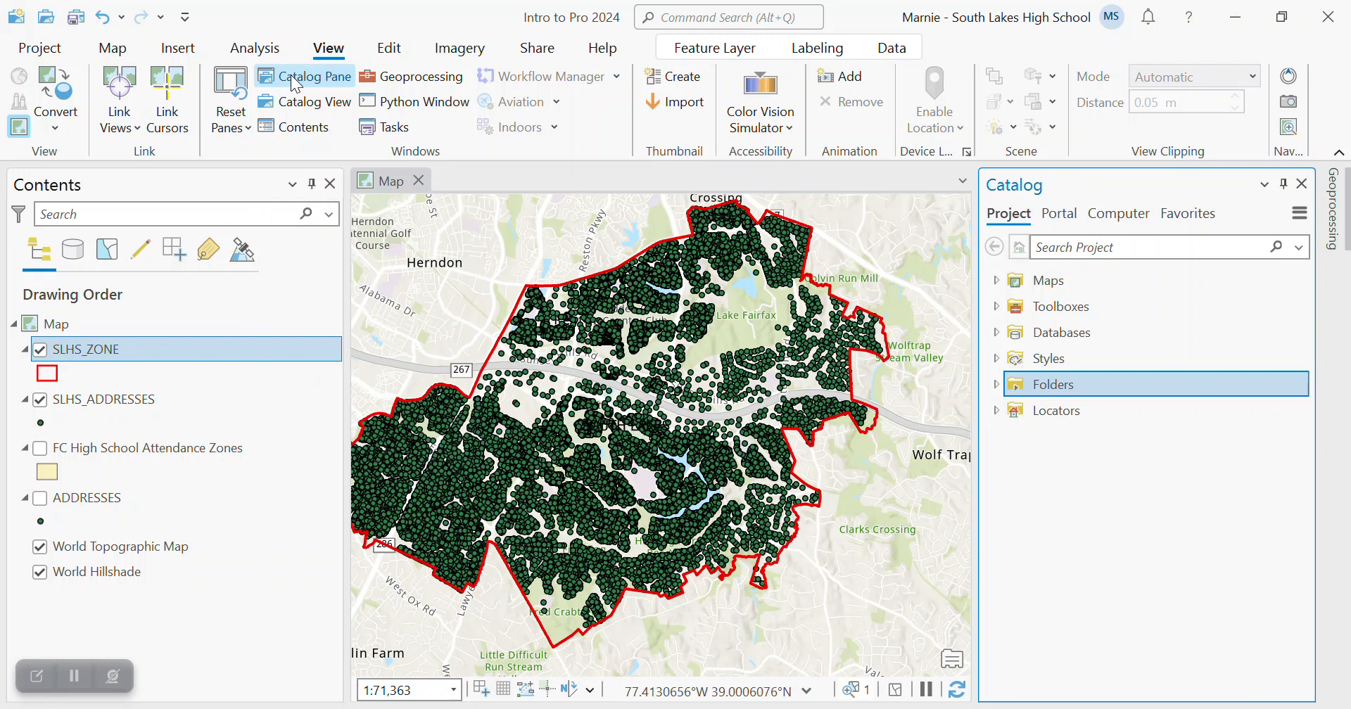
- Try to add a folder connection to the SLHS Feeder Schools folder
right_click(1075, 380)
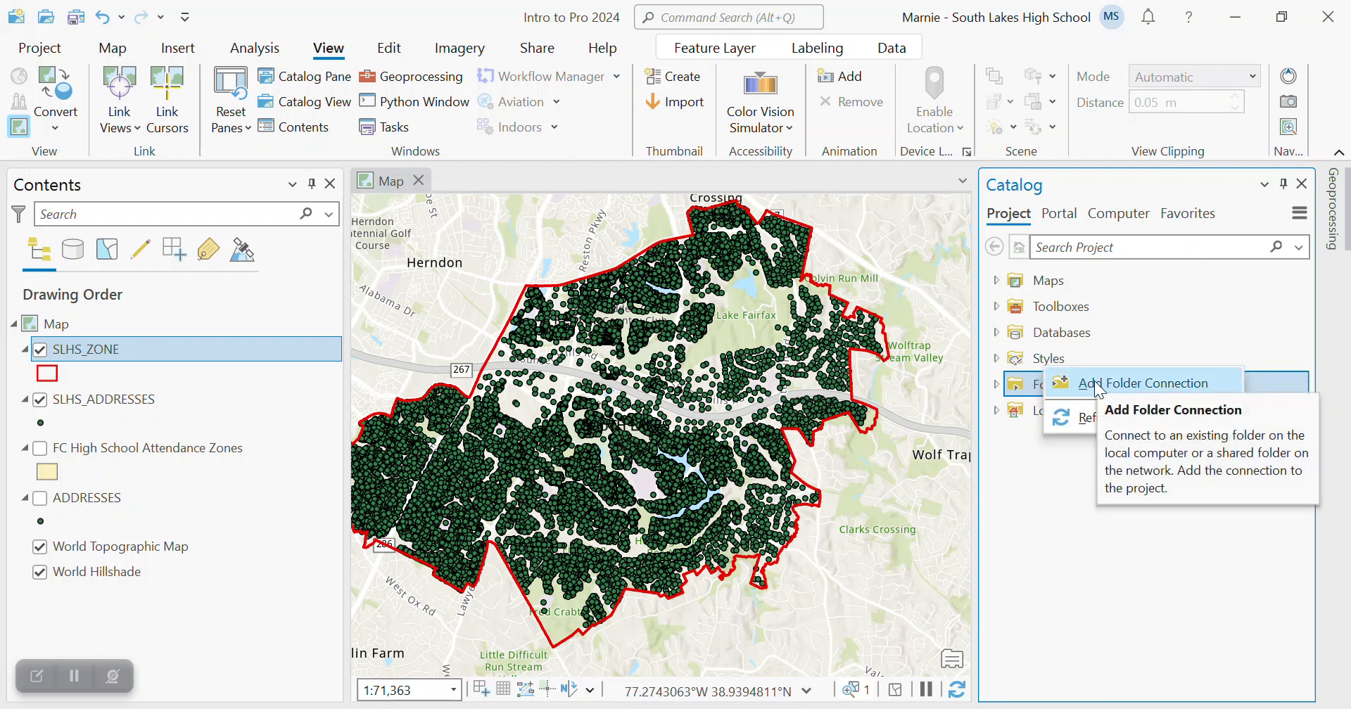
left_click(1098, 385)
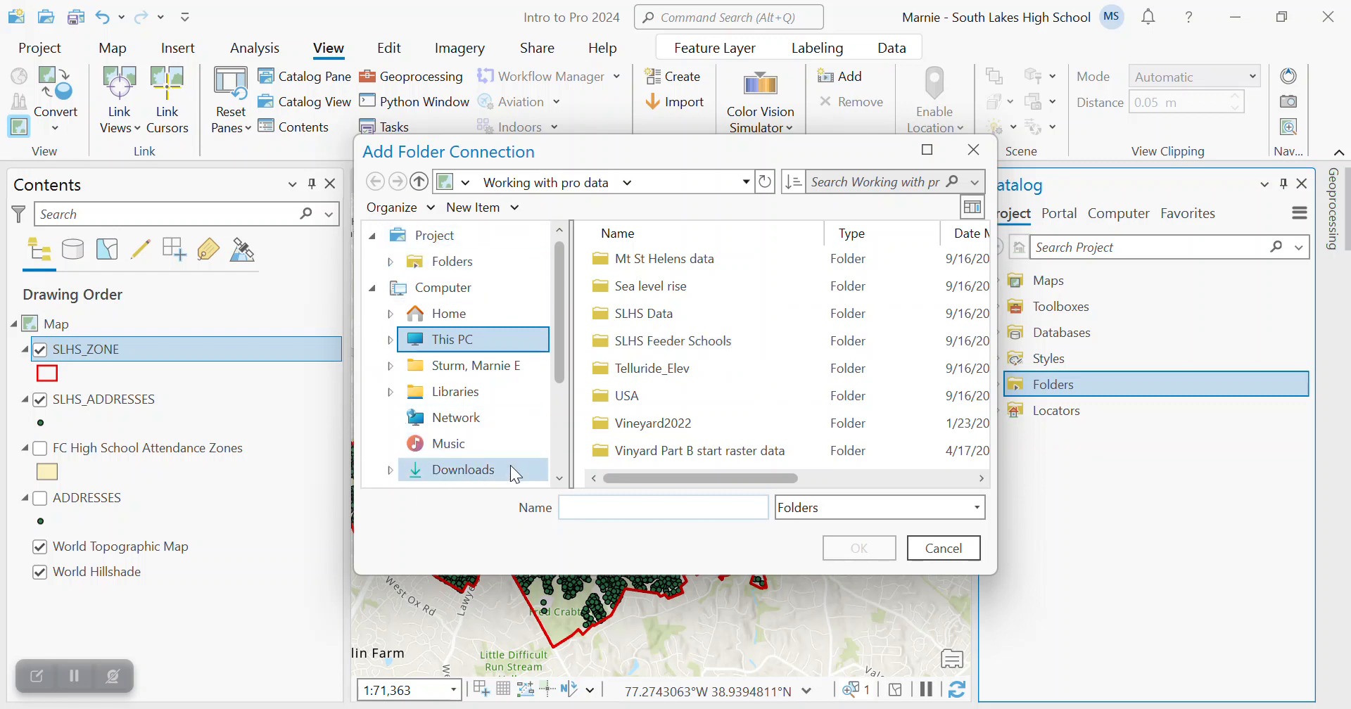
left_click(709, 337)
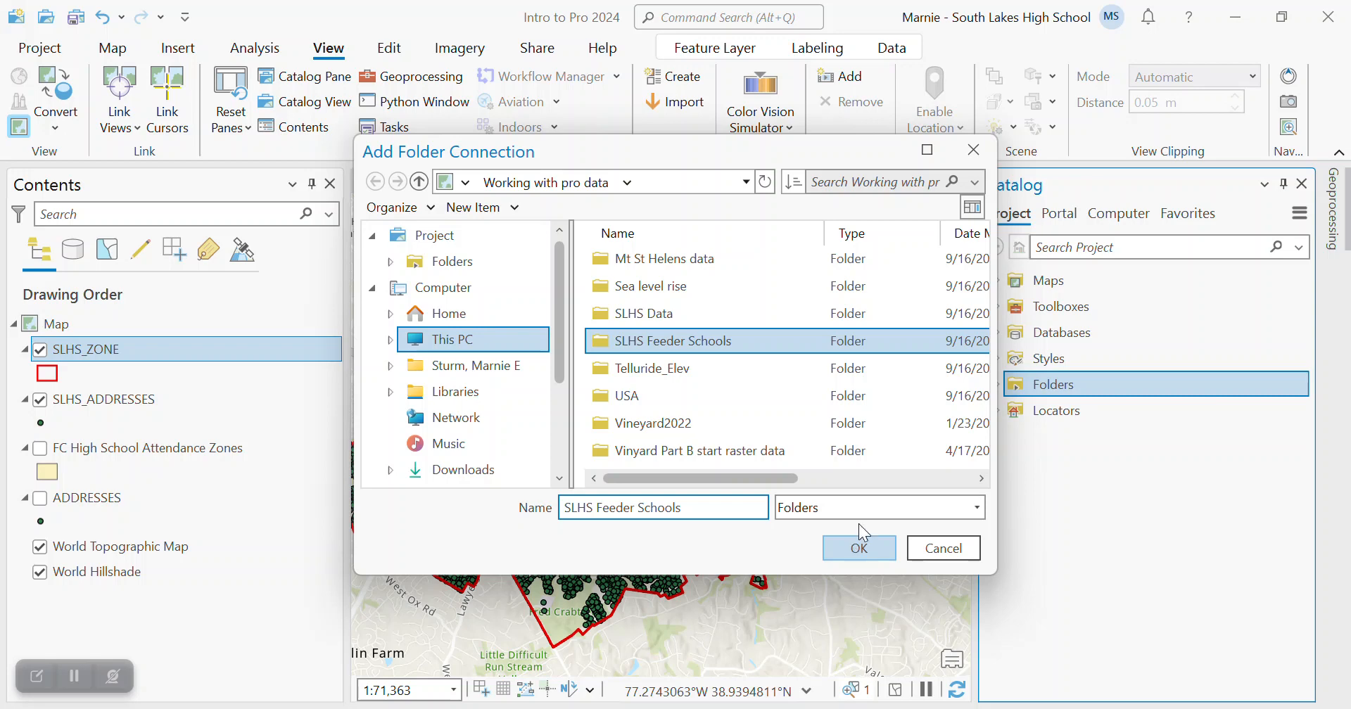
left_click(972, 150)
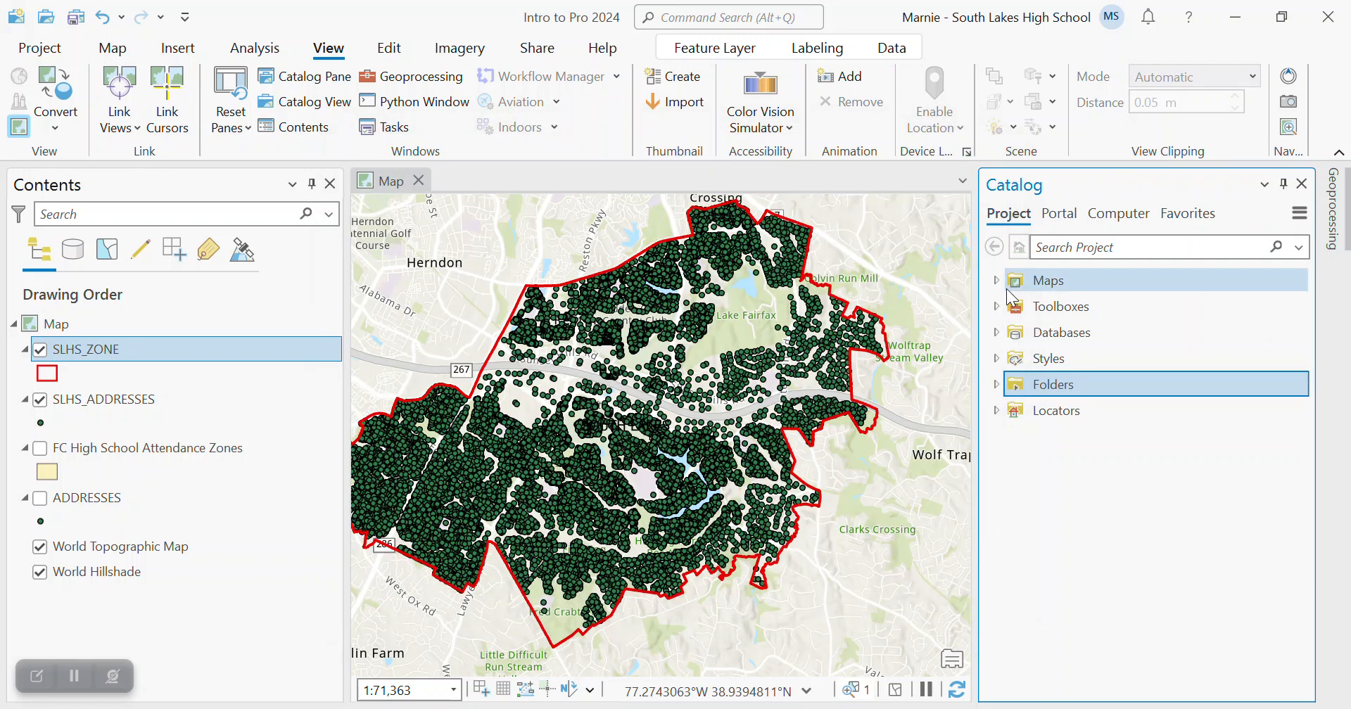
- Browse the project's connected folders and add SLHS_Feed_Schools_Set1.shp from SLHS Feeder Schools to the current map
left_click(996, 385)
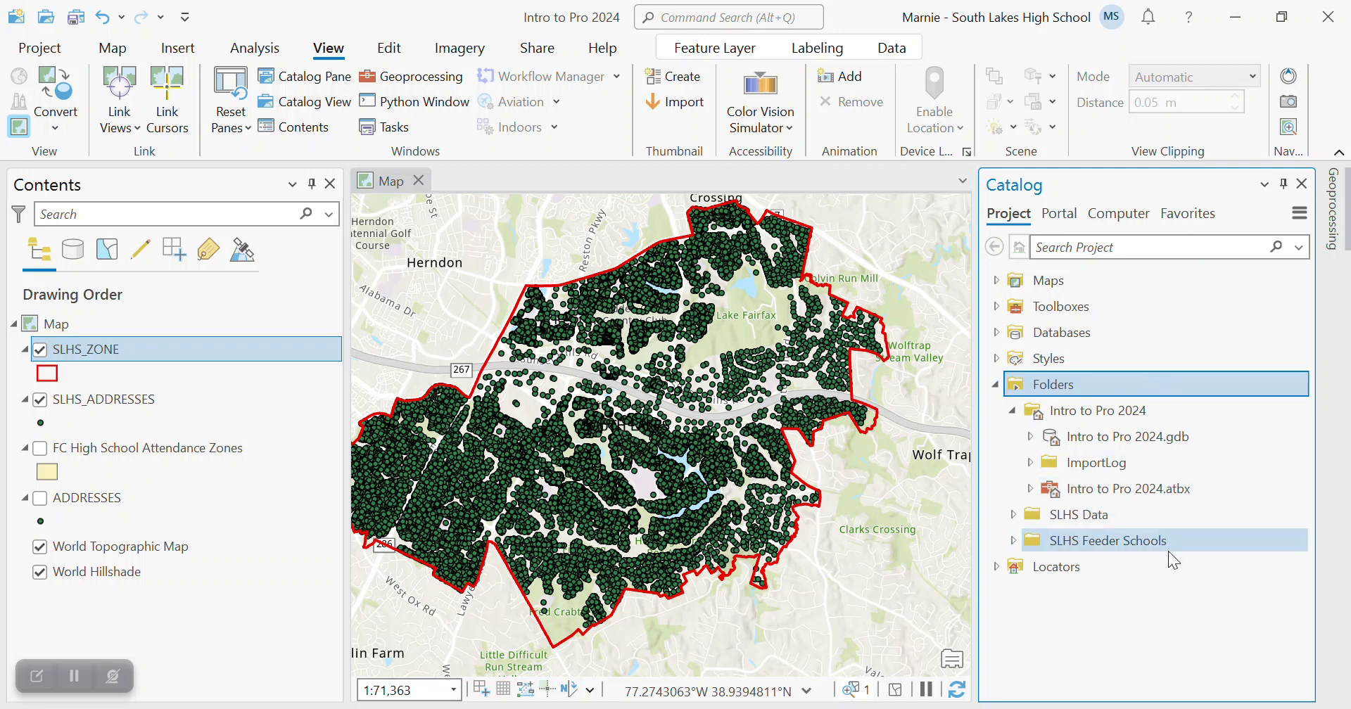
left_click(1013, 540)
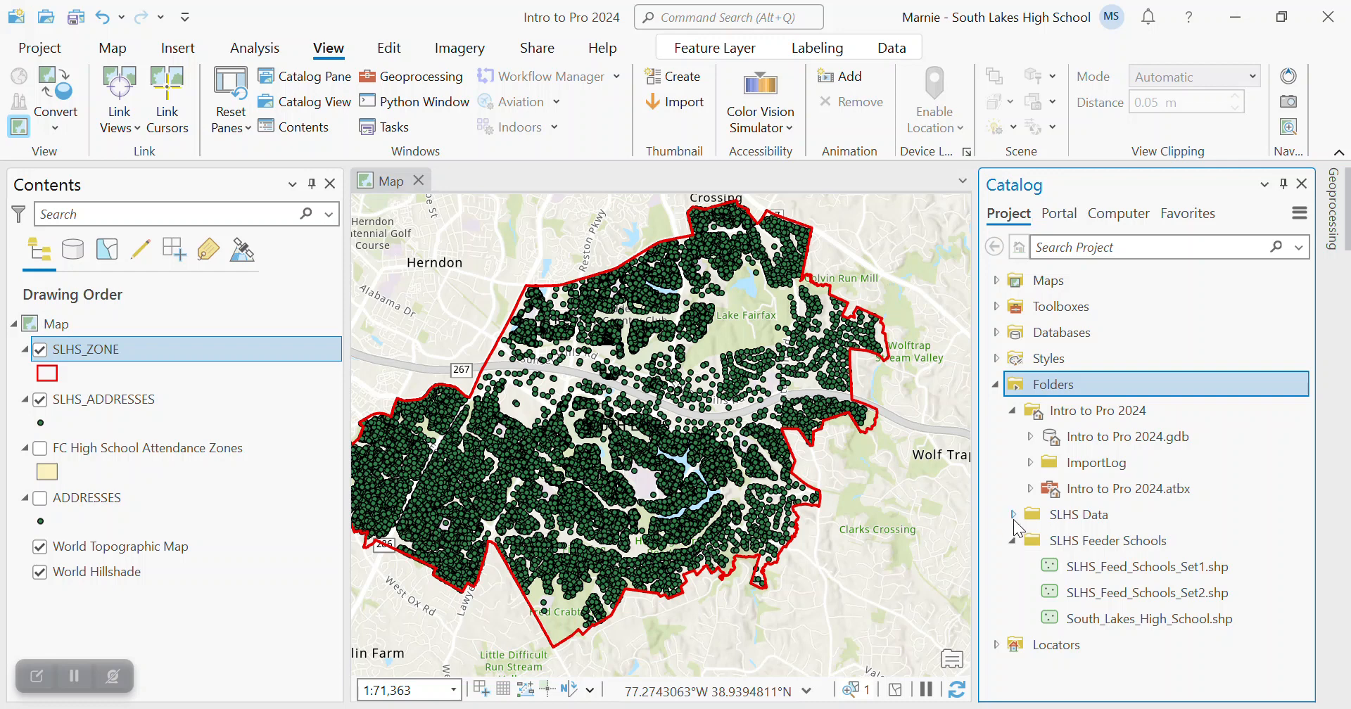
left_click(1013, 514)
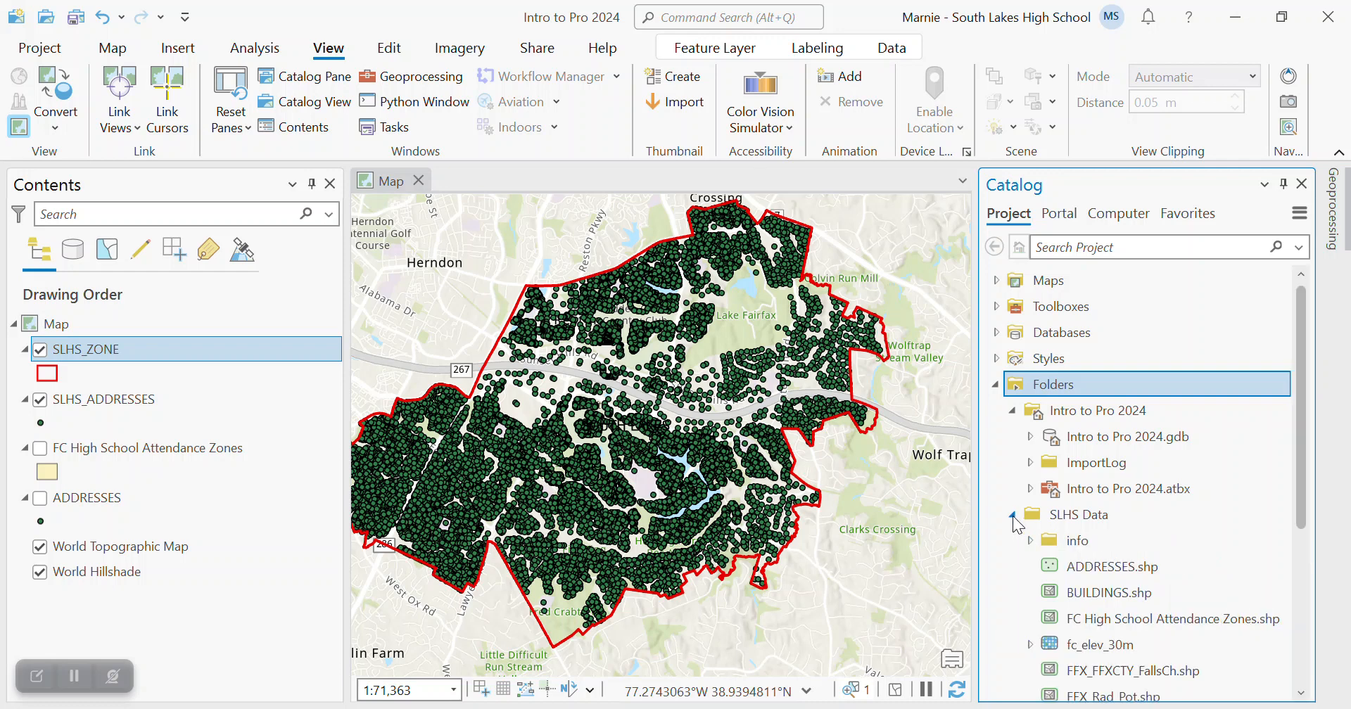
left_click(1012, 515)
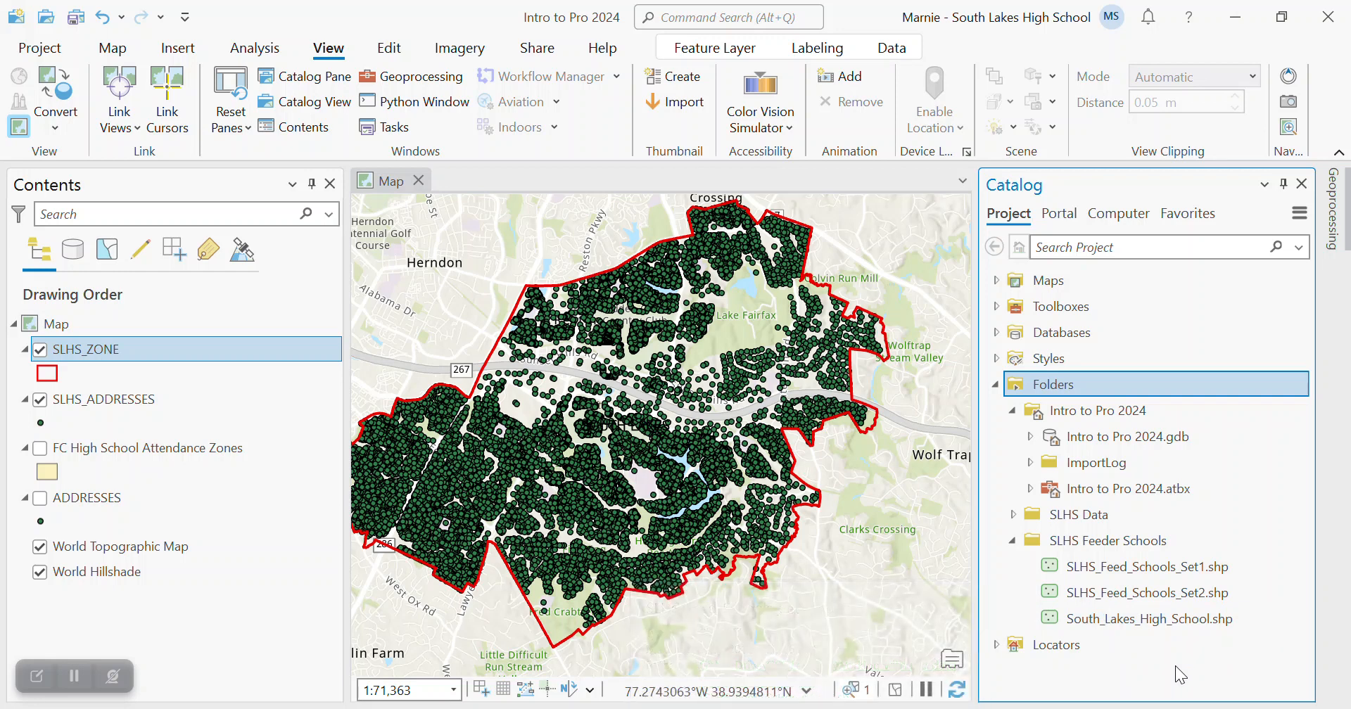
right_click(1117, 570)
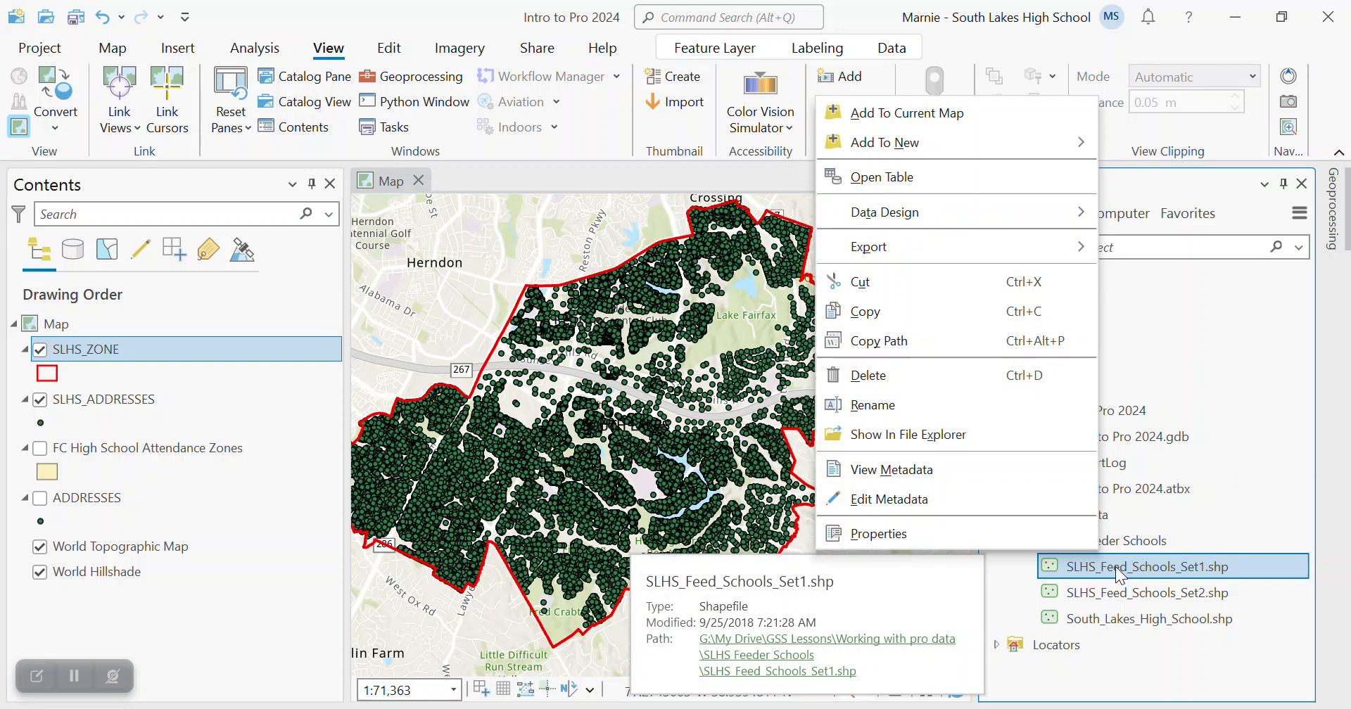
left_click(946, 113)
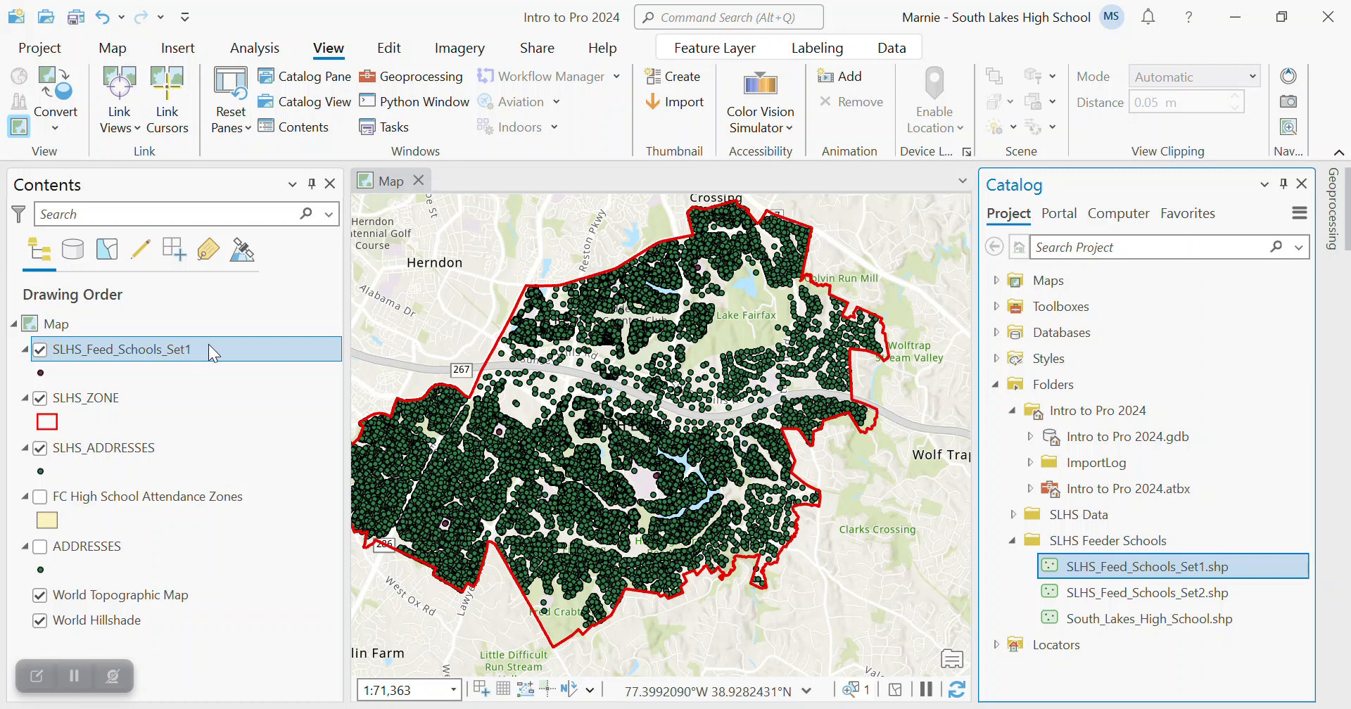
- Add SLHS_Feed_Schools_Set2.shp from the SLHS Feeder Schools folder to the current map
left_click_drag(740, 513, 797, 518)
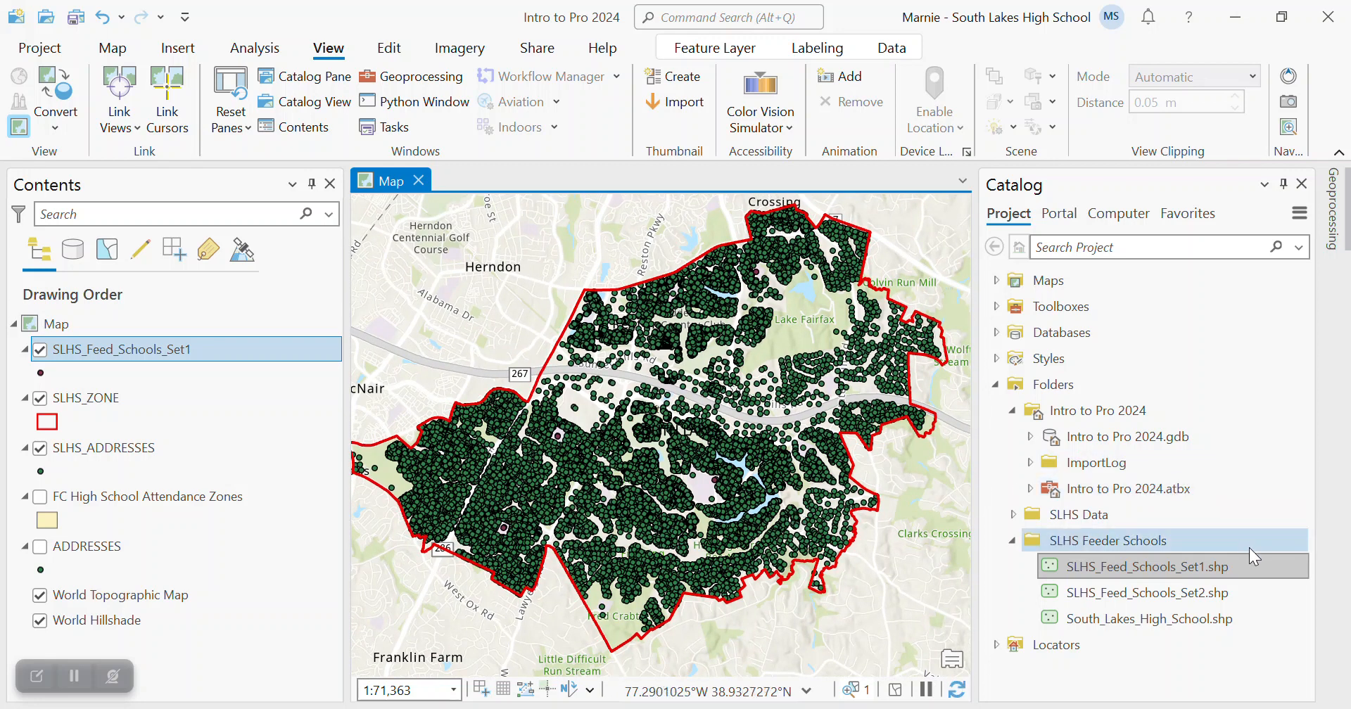
mouse_move(1215, 600)
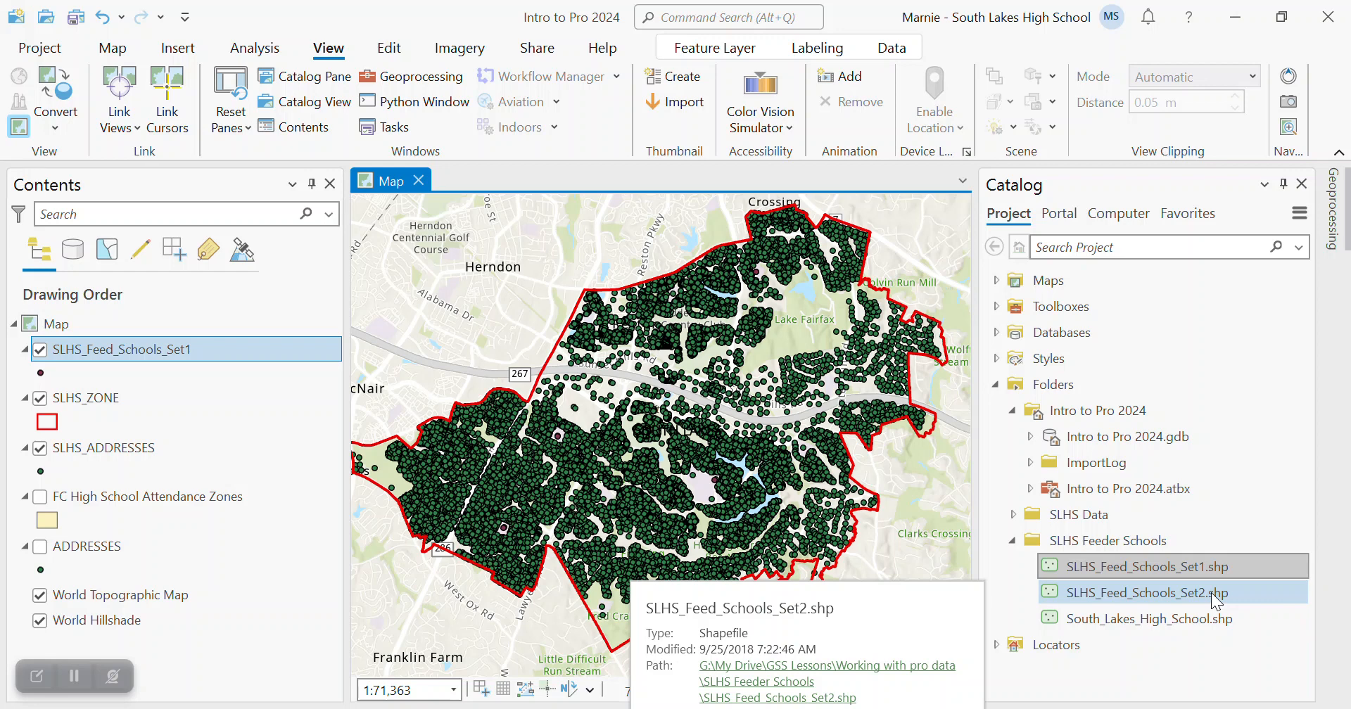
right_click(1210, 592)
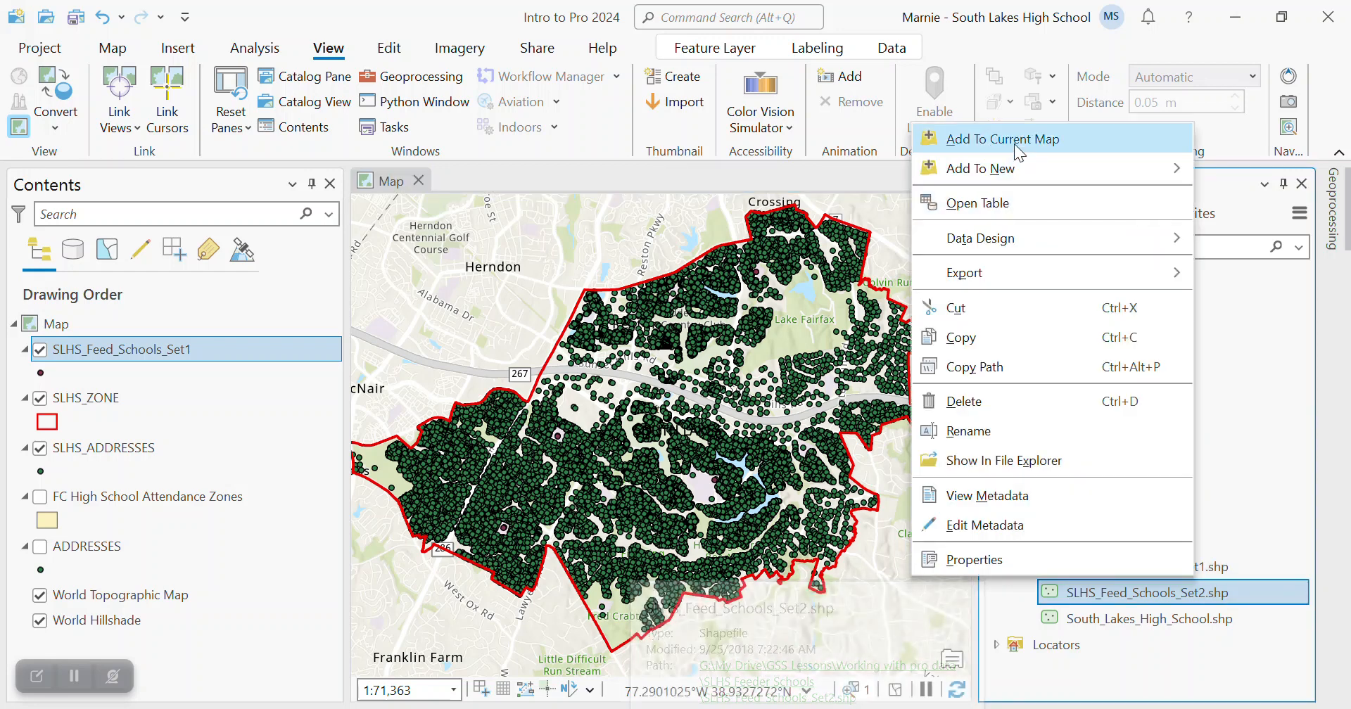
left_click(1016, 145)
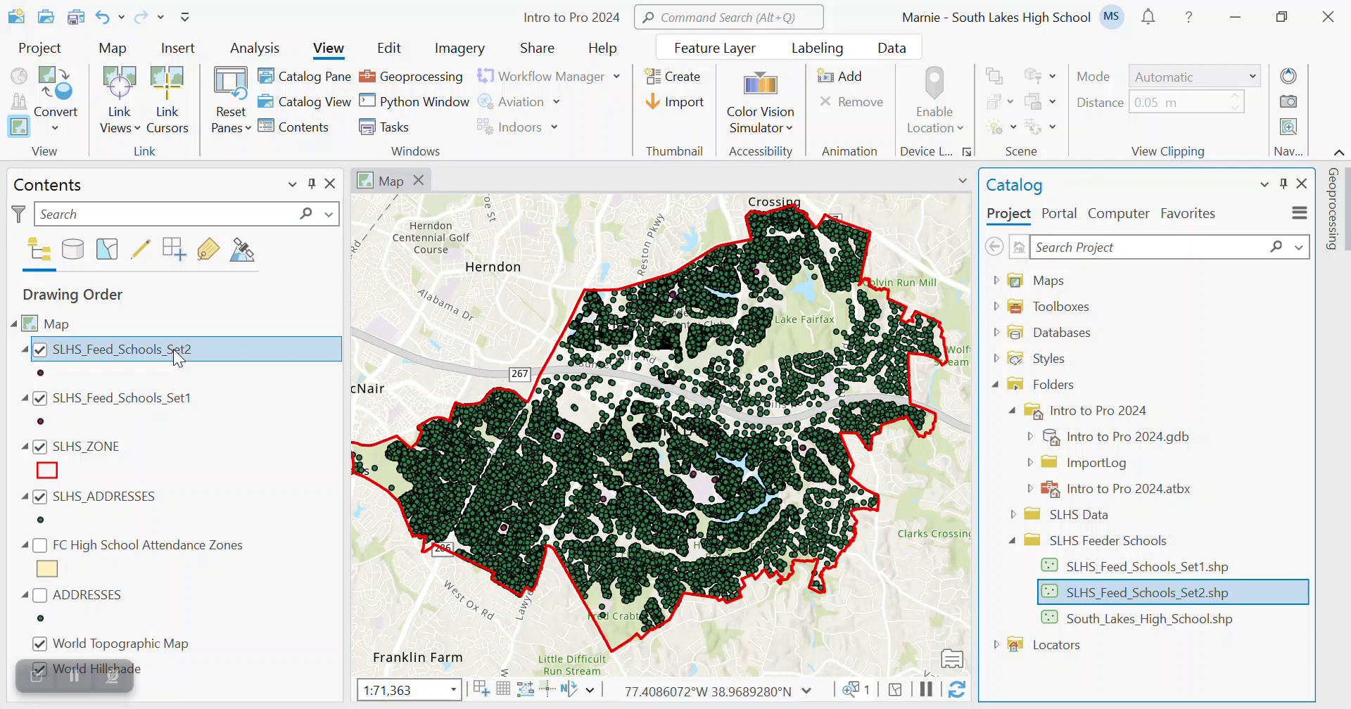
- Add South_Lakes_High_School.shp from the SLHS Feeder Schools folder to the current map and close the Catalog pane
left_click(1099, 621)
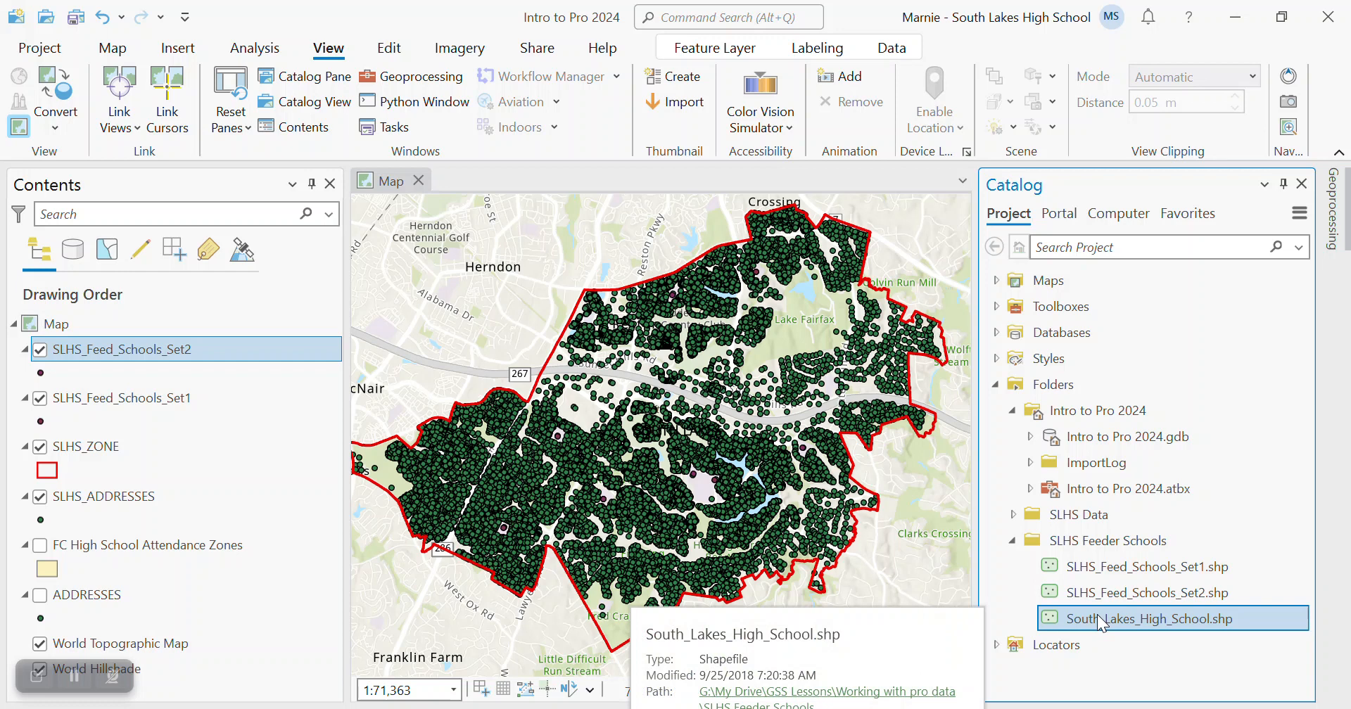
left_click(1096, 614)
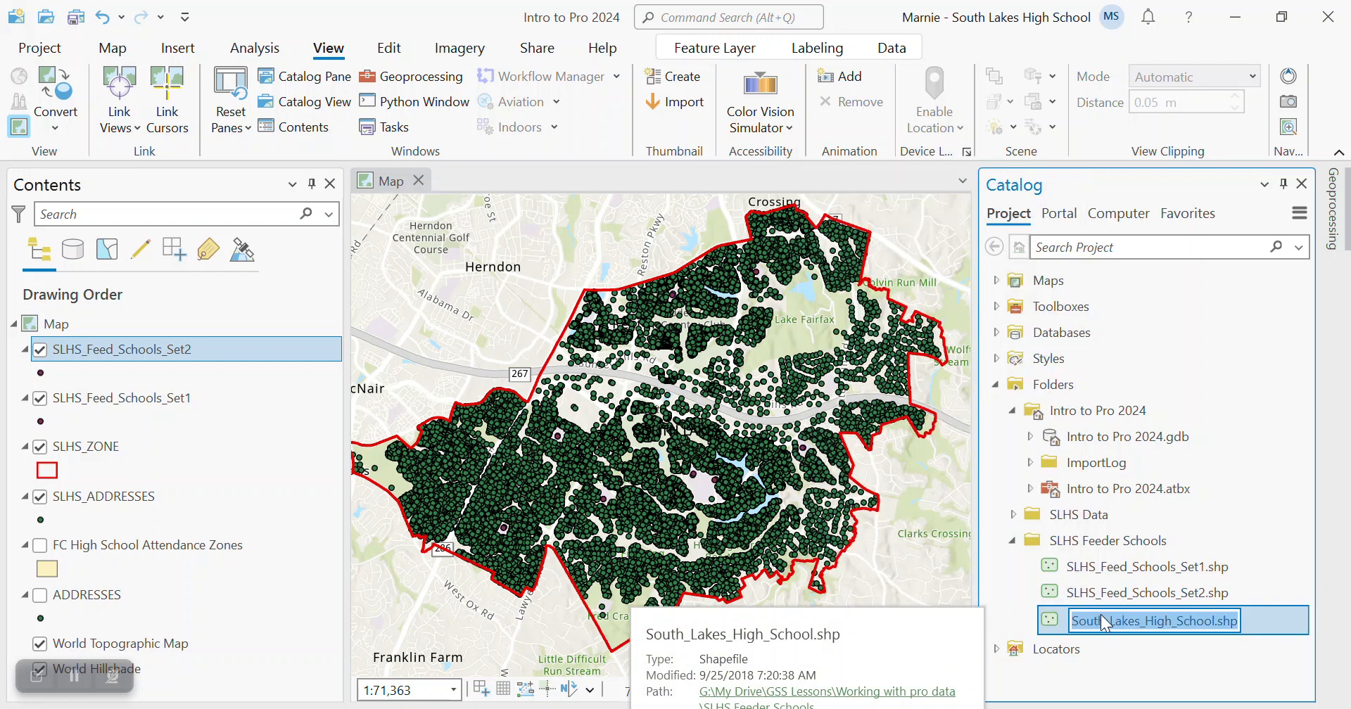
right_click(1263, 615)
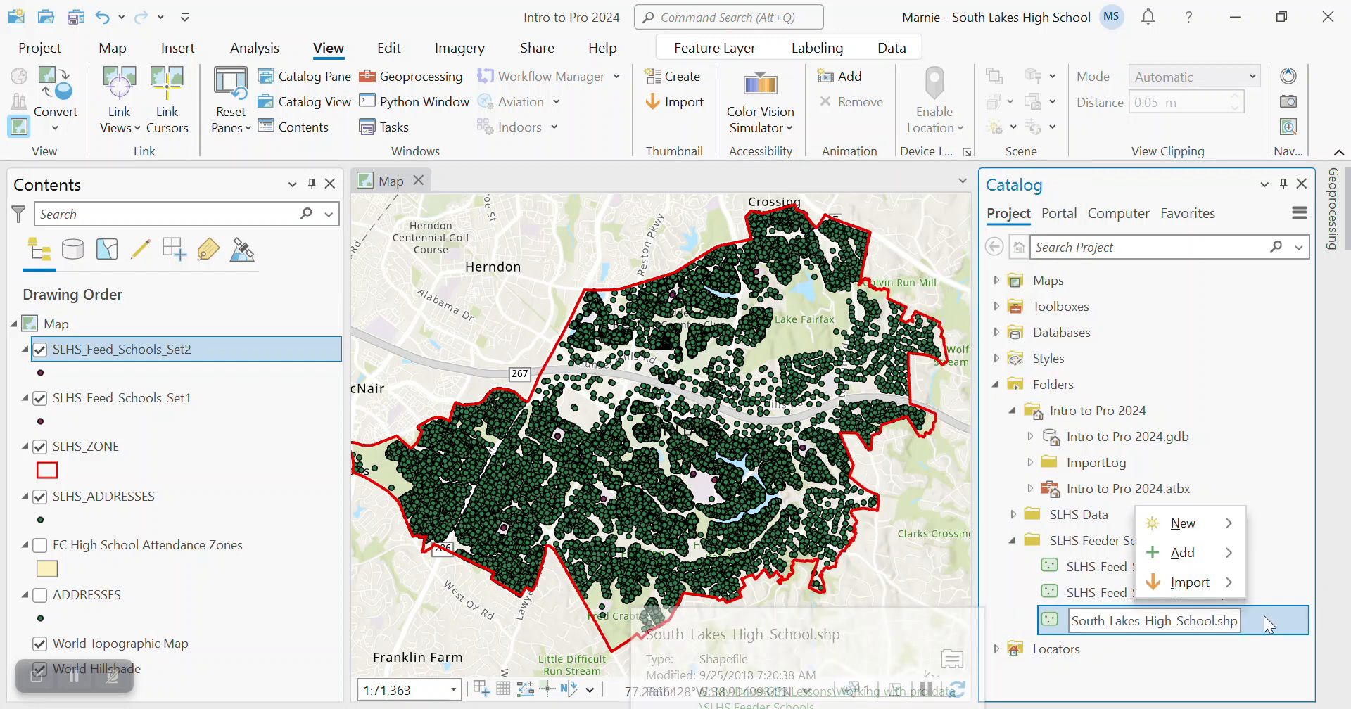
left_click(1251, 465)
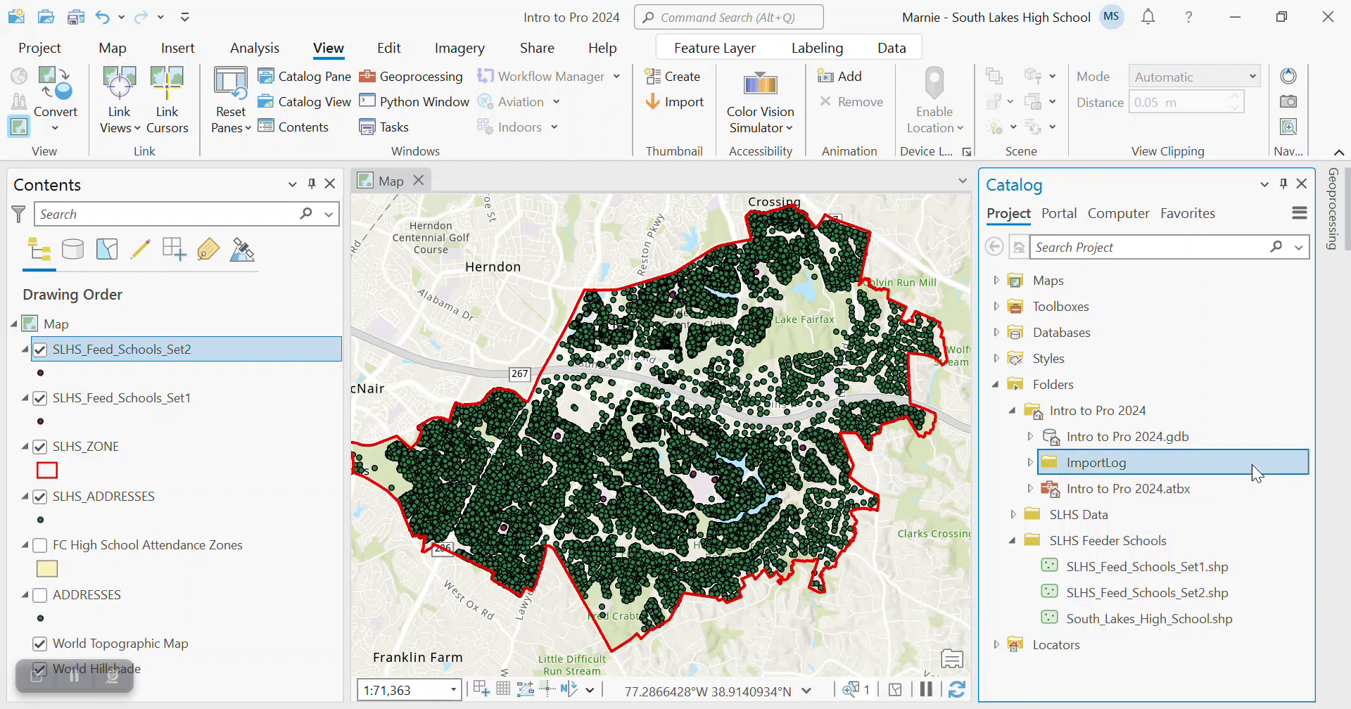
left_click(1231, 615)
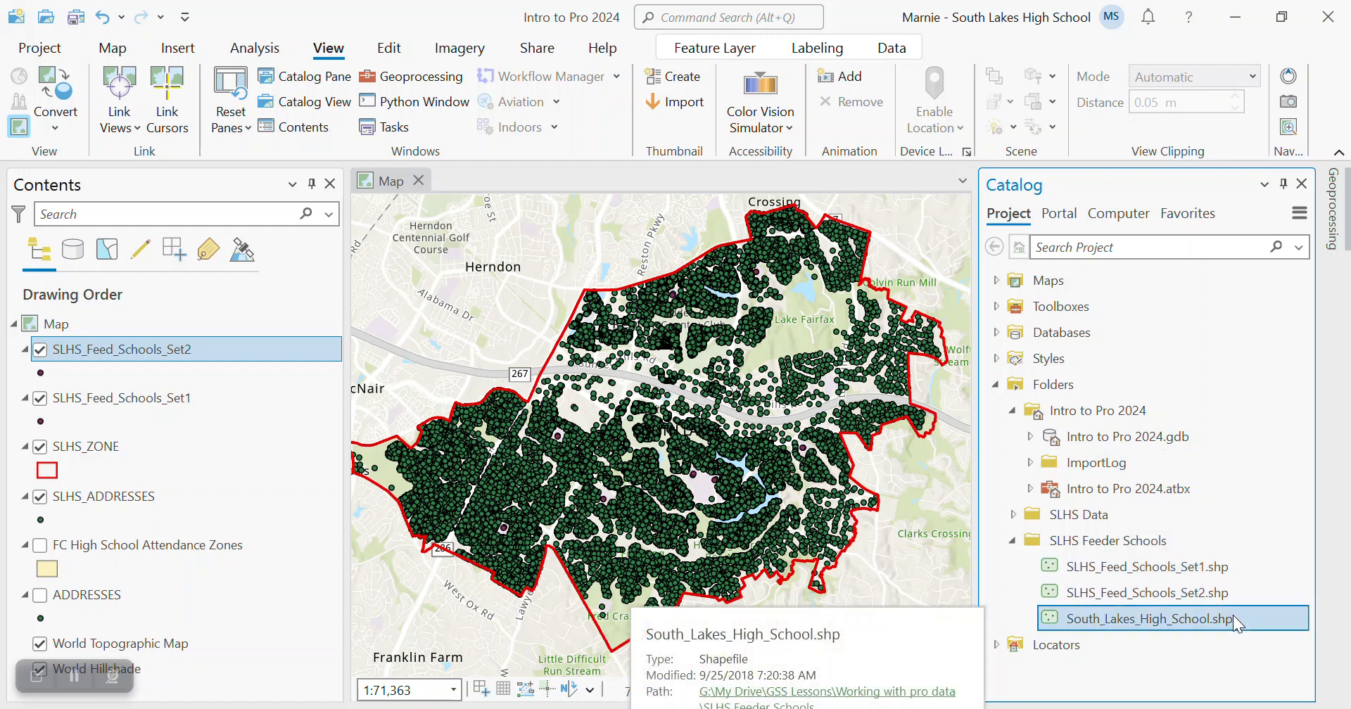
right_click(1233, 615)
left_click(1013, 162)
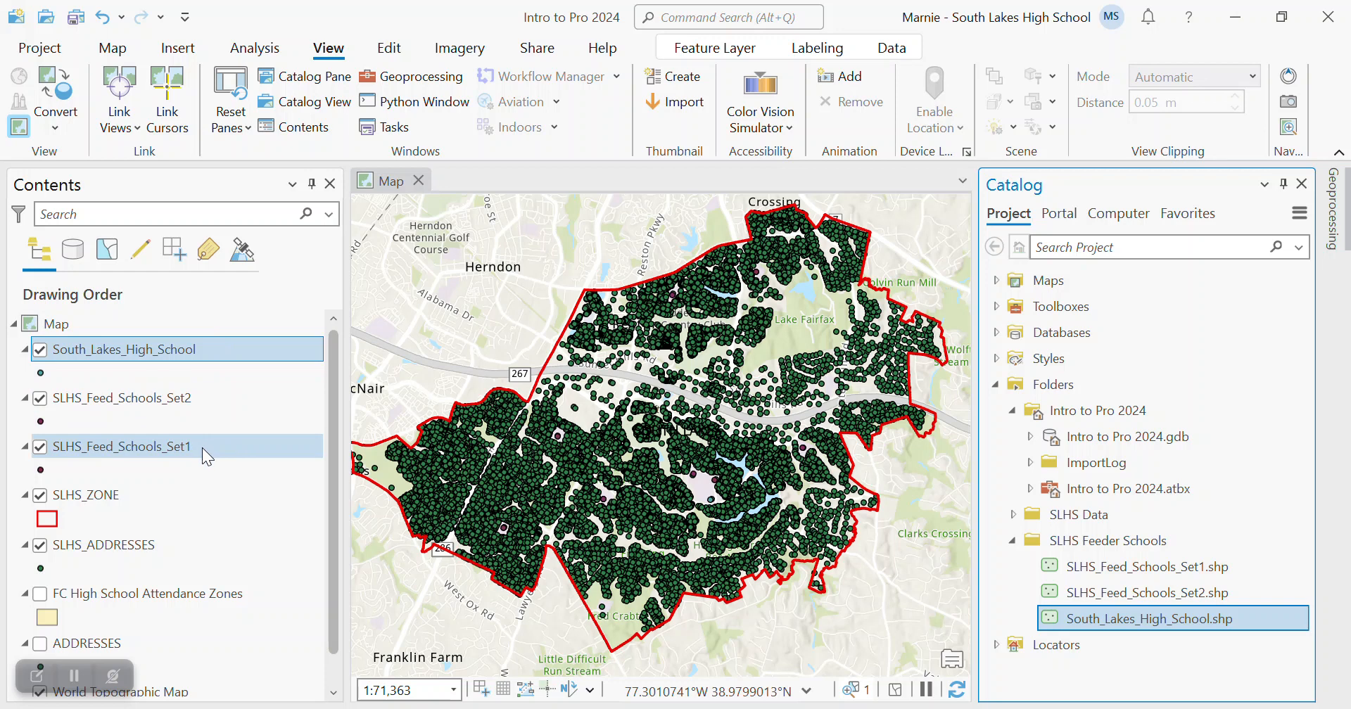
left_click(1301, 183)
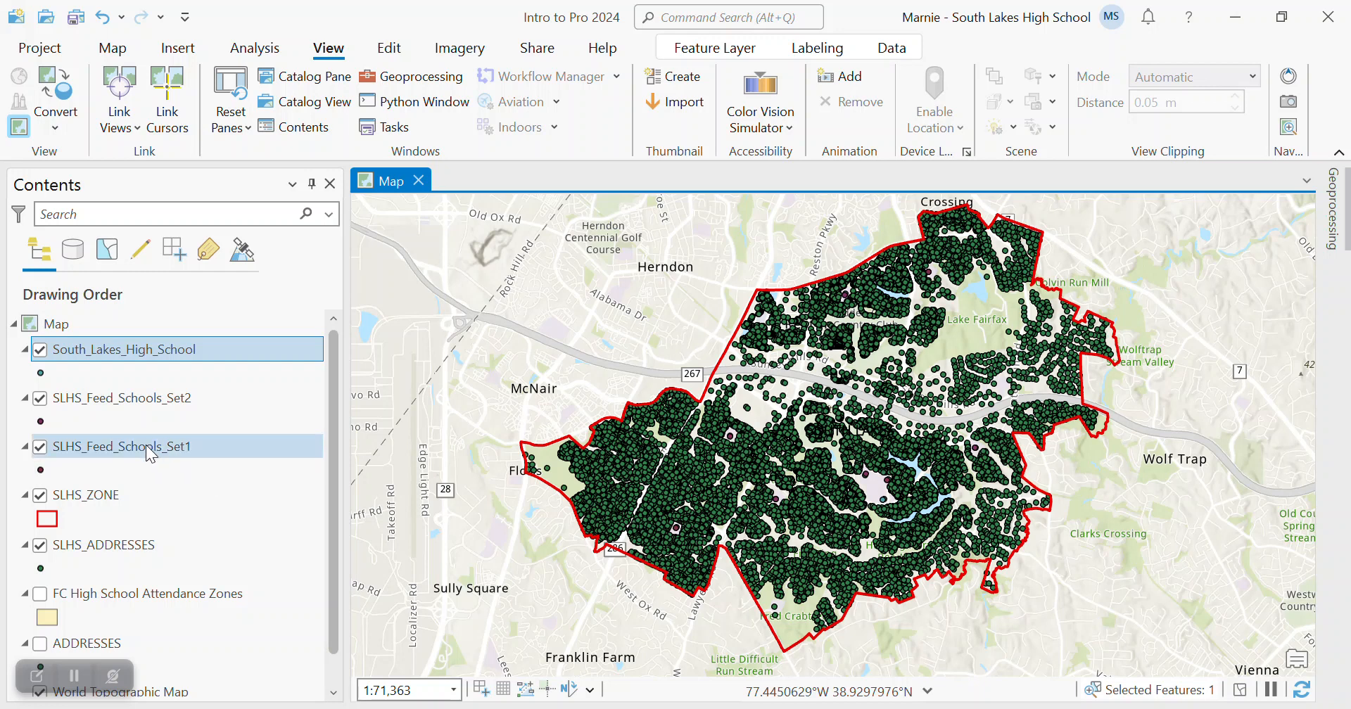
- Set the fill color of the SLHS_Feed_Schools_Set1 point symbol to bright green
left_click(45, 472)
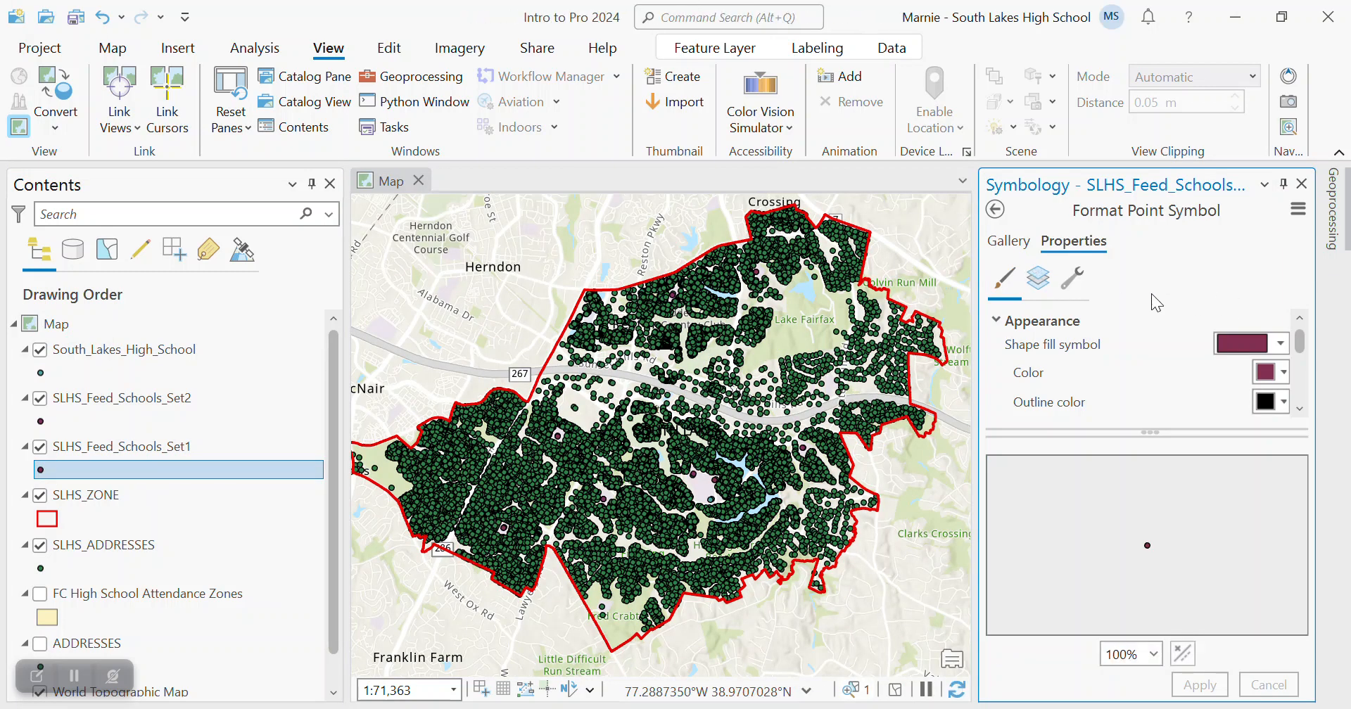
left_click(1280, 374)
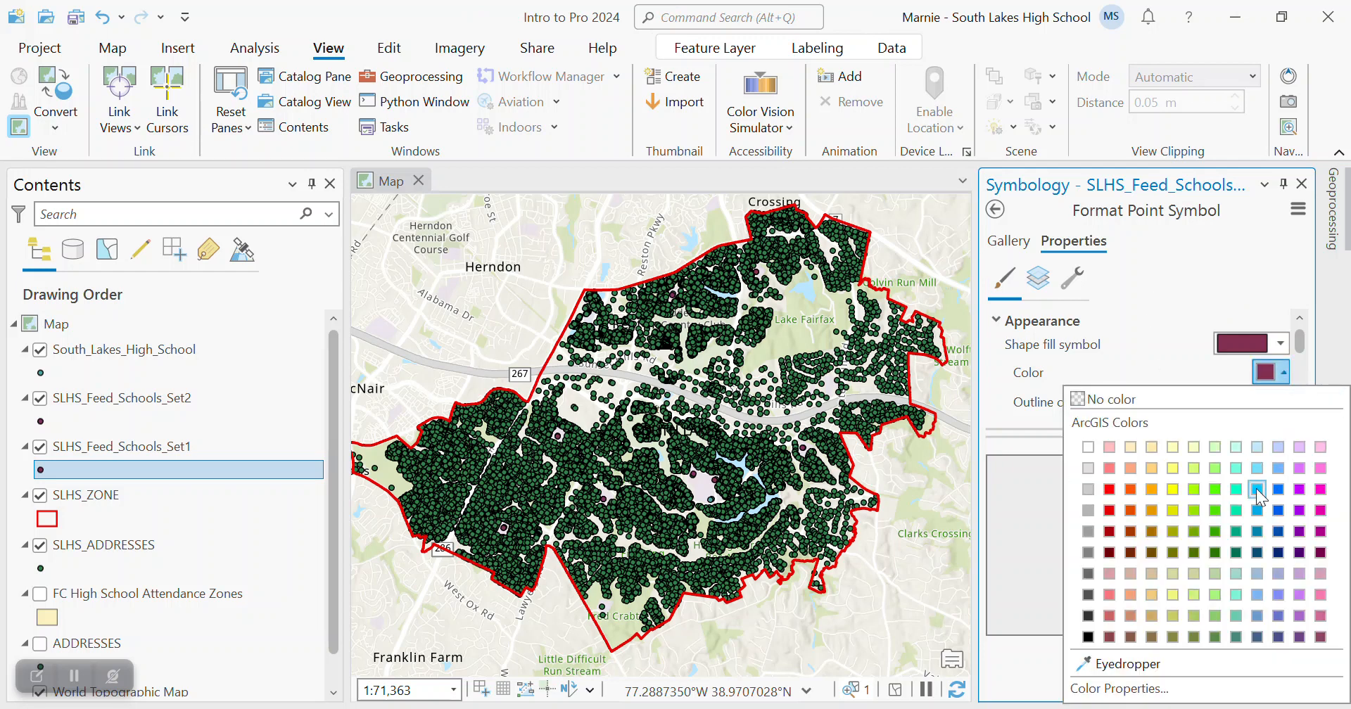
left_click(1217, 490)
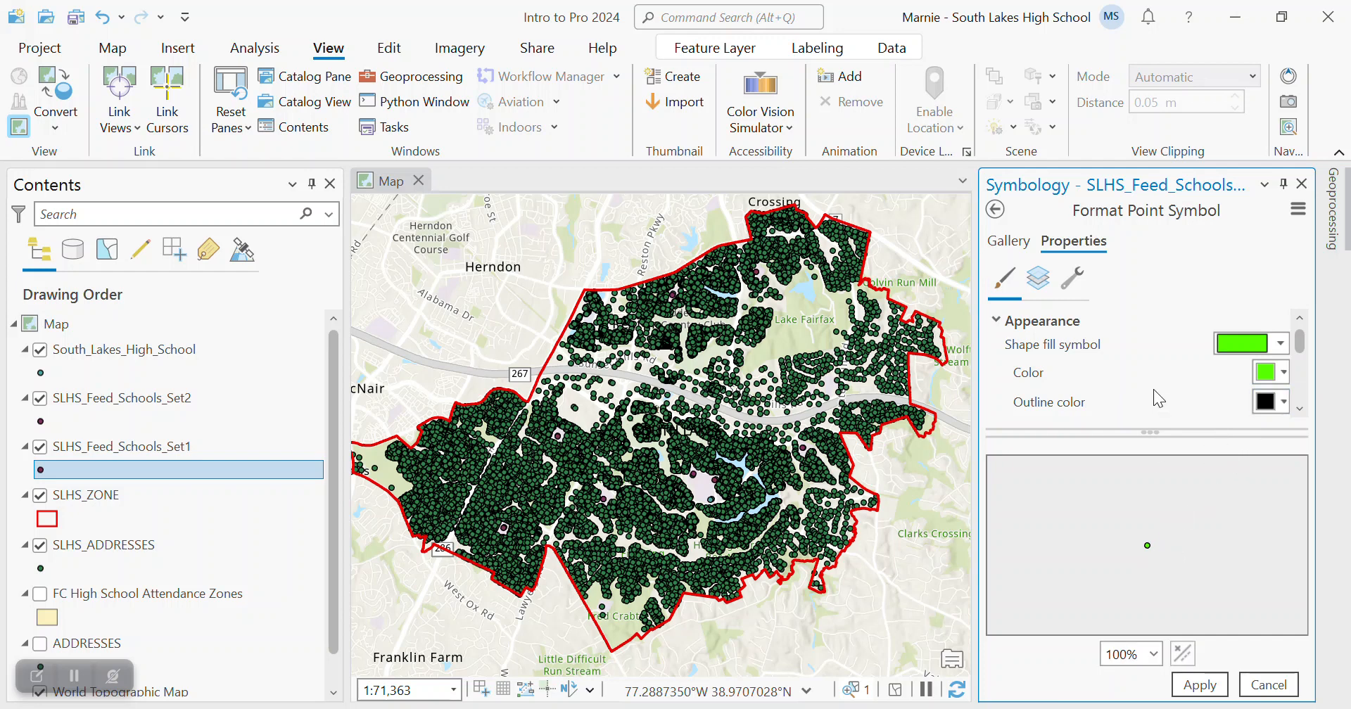
scroll(1154, 389, "down", 3)
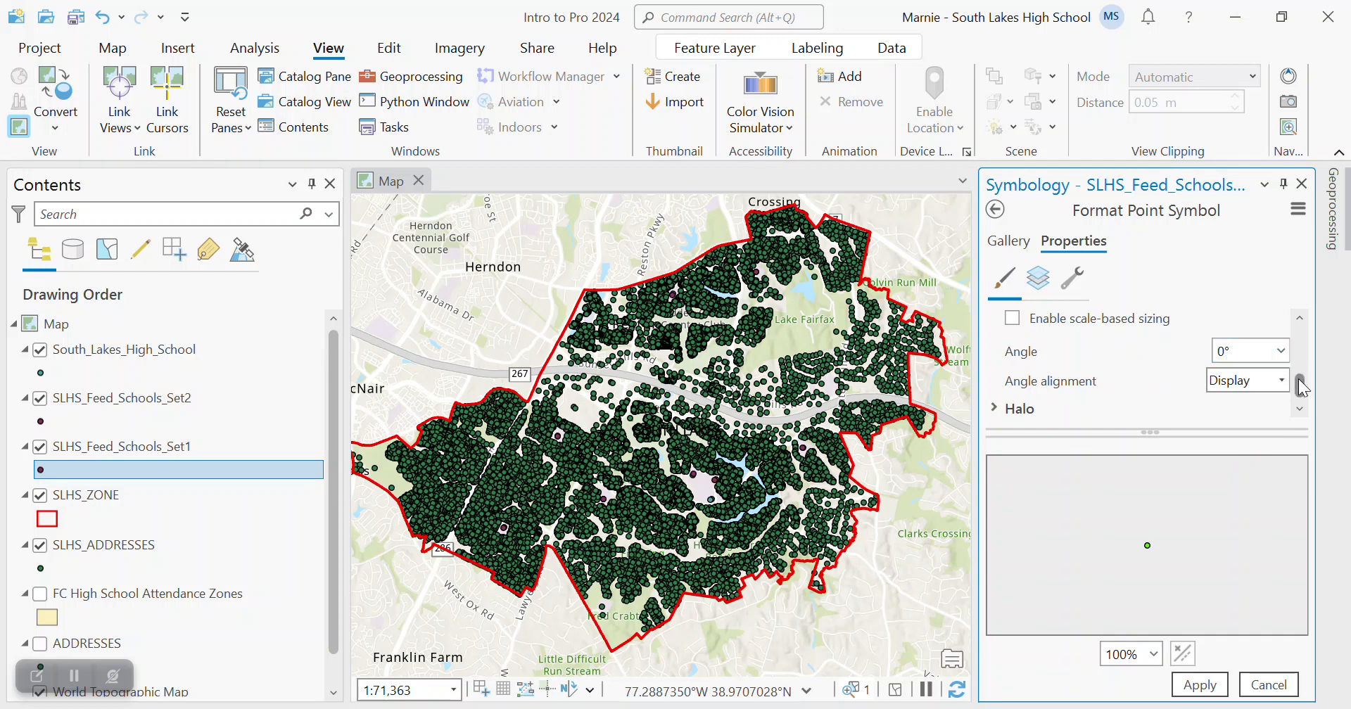
left_click_drag(1300, 386, 1302, 364)
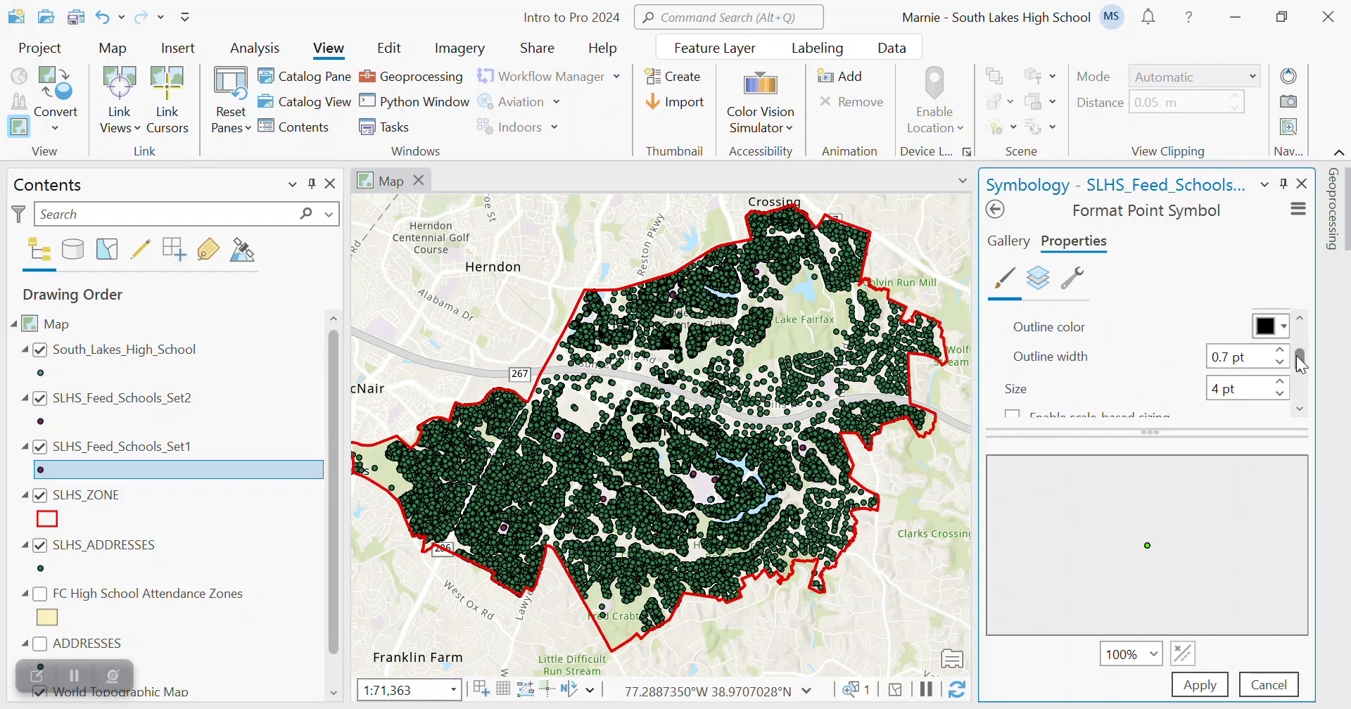
left_click(1230, 357)
key("BackSpace")
key("BackSpace")
key("BackSpace")
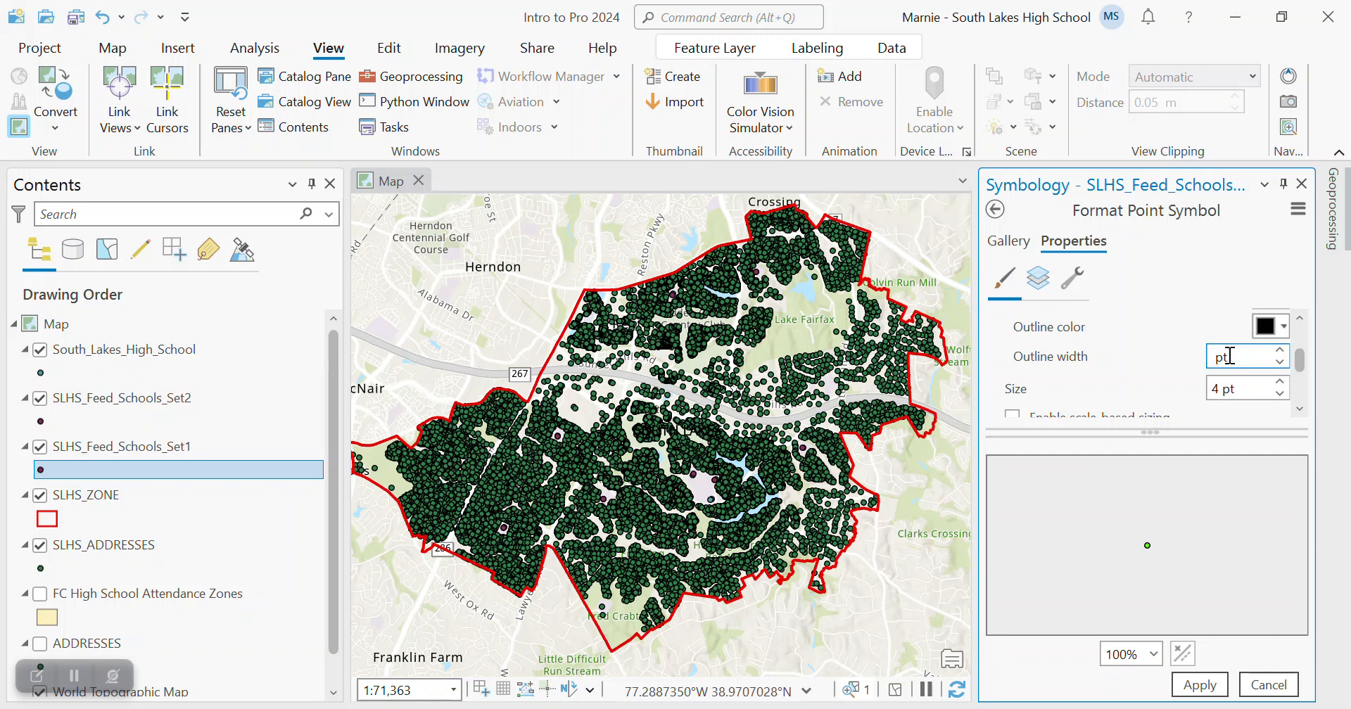
type("0.7")
- Set the SLHS_Feed_Schools_Set1 point symbol's size to 7 pt and apply the symbol changes
left_click(1220, 389)
right_click(1221, 388)
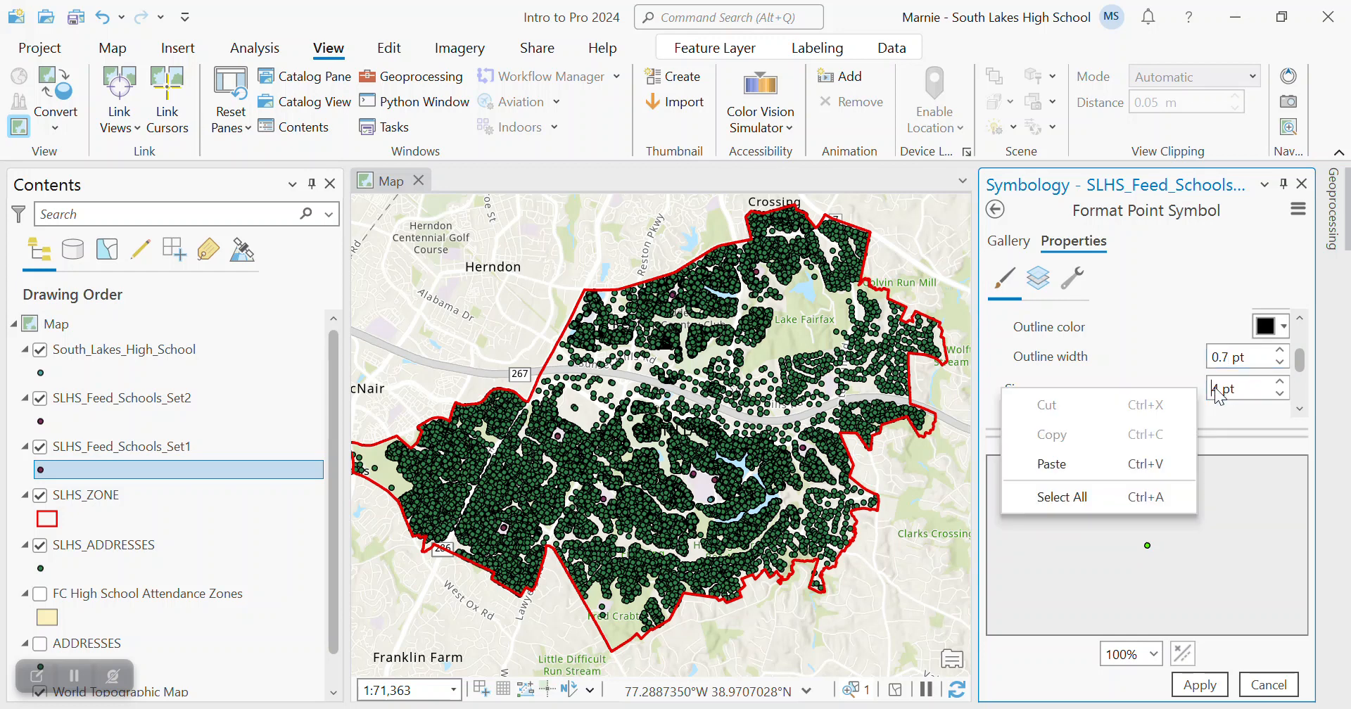
key("Escape")
key("Delete")
type("7")
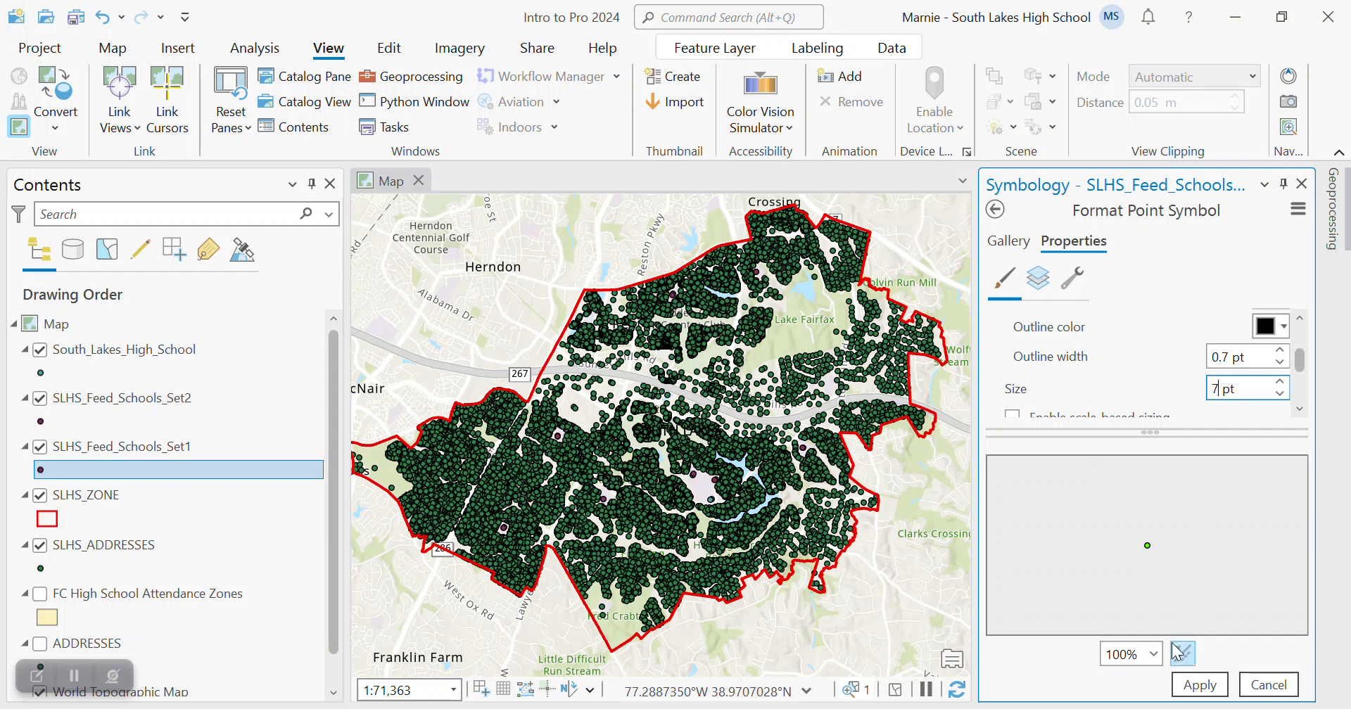
left_click(1196, 686)
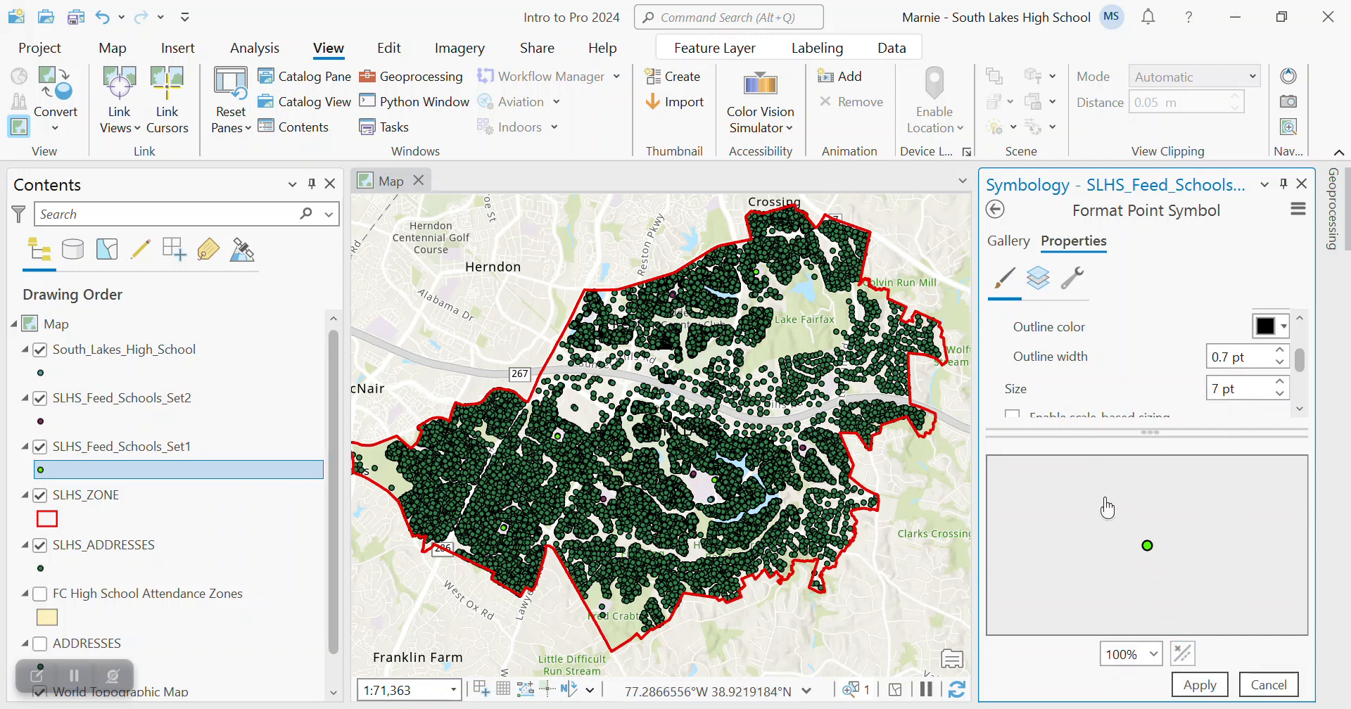
left_click(1200, 686)
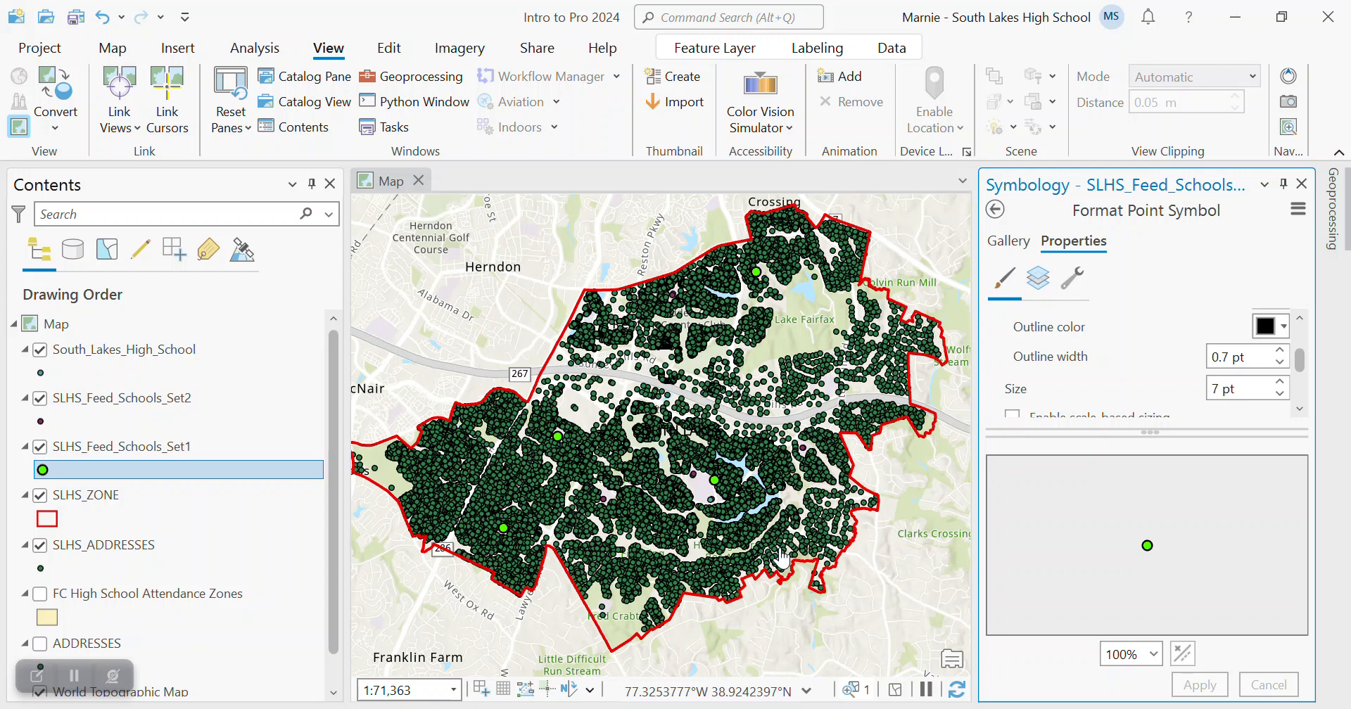
- Hide the SLHS_ADDRESSES layer, select SLHS_Feed_Schools_Set1 and close the Symbology pane
left_click(39, 547)
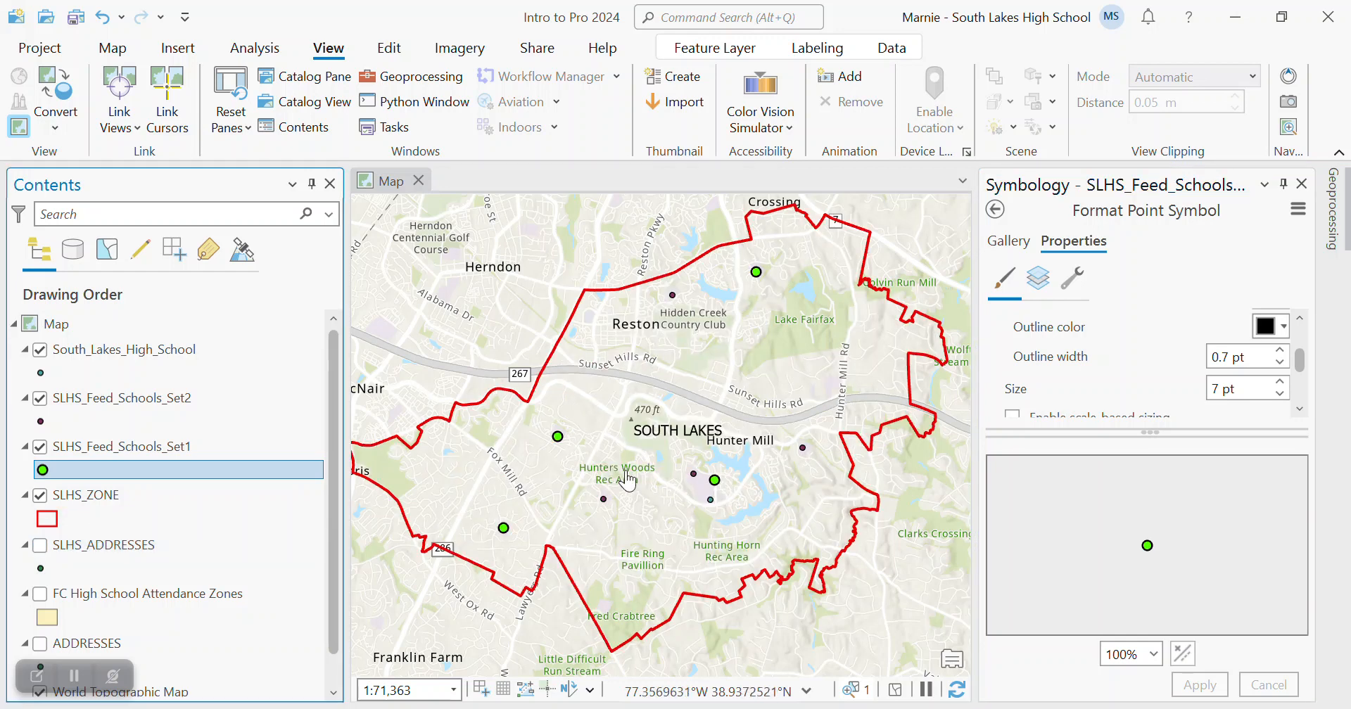
left_click(162, 447)
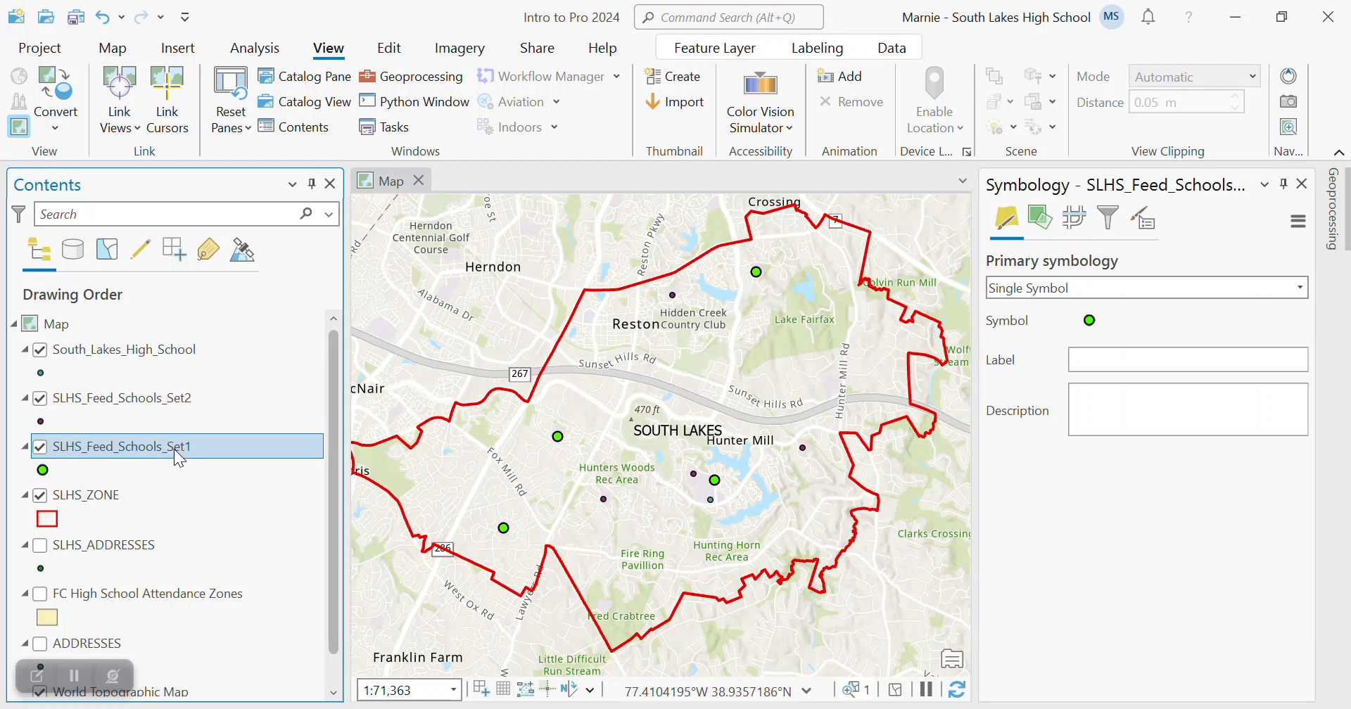
left_click(1302, 184)
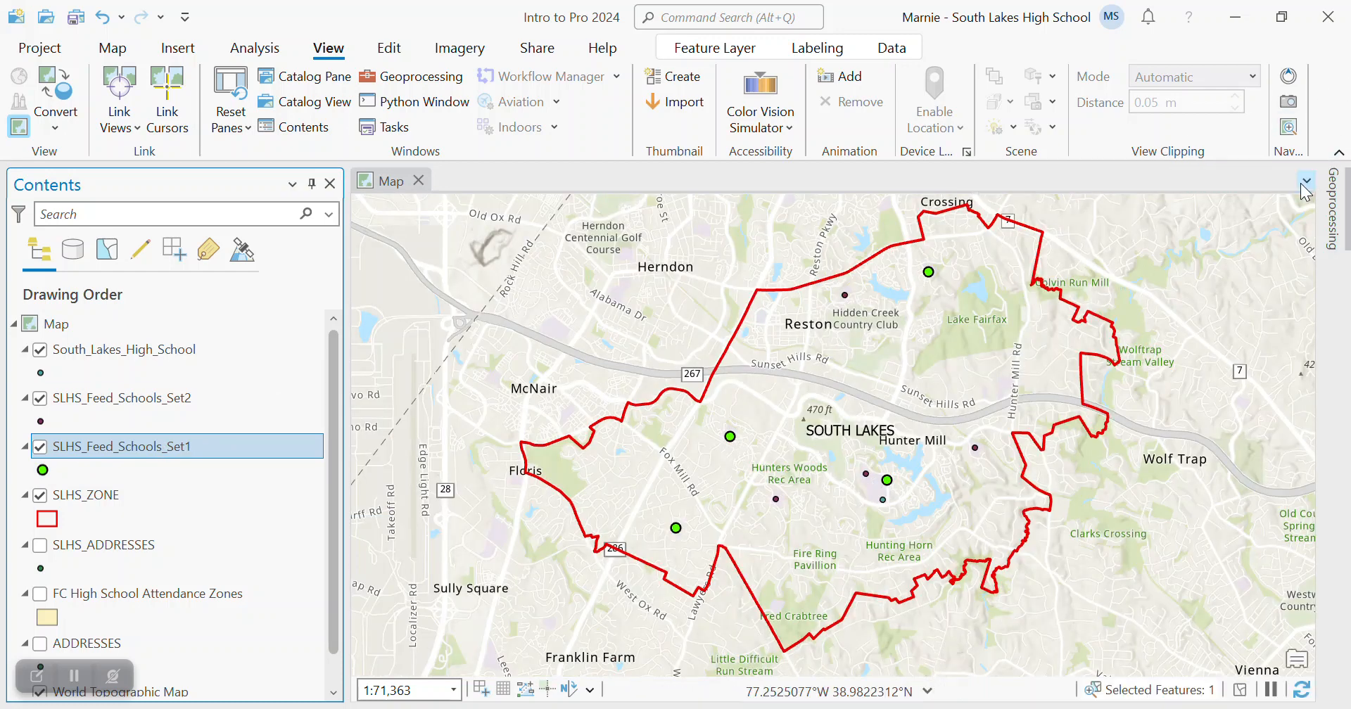
- Turn on labels for the SLHS_Feed_Schools_Set1 layer
left_click(177, 451)
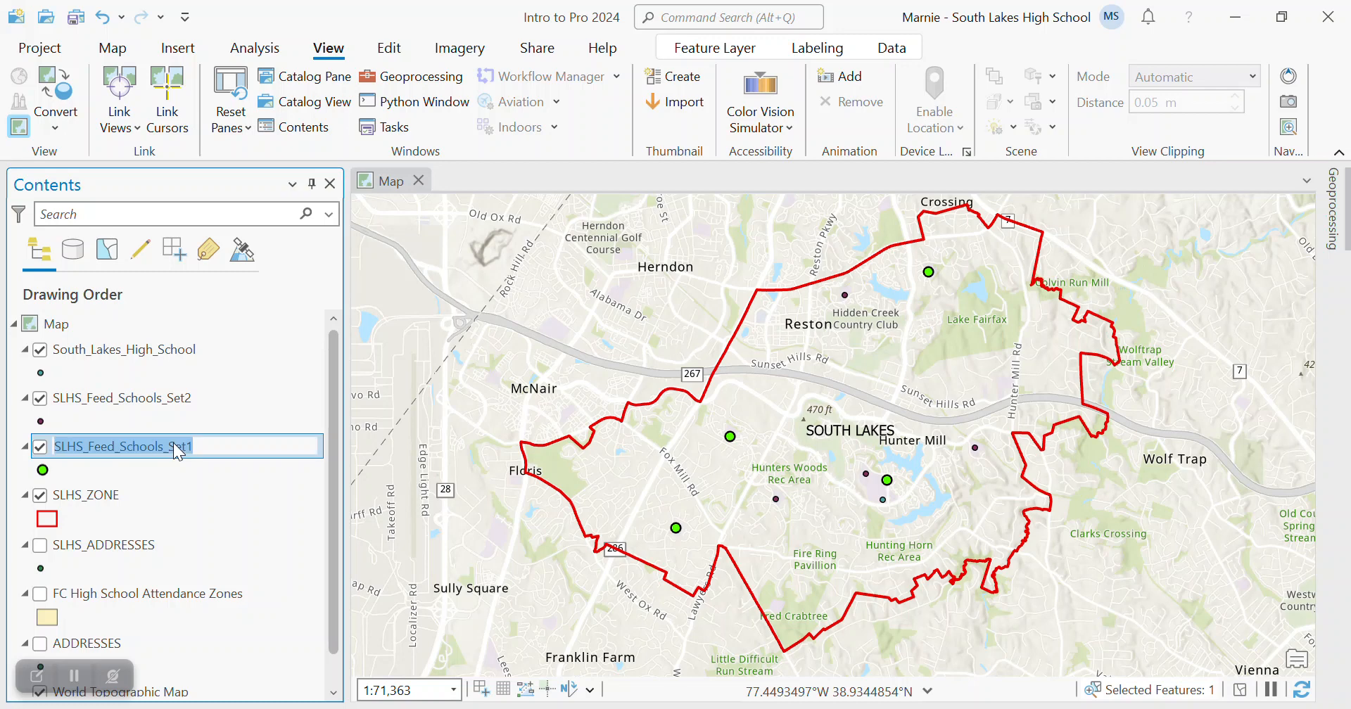
right_click(177, 451)
left_click(214, 406)
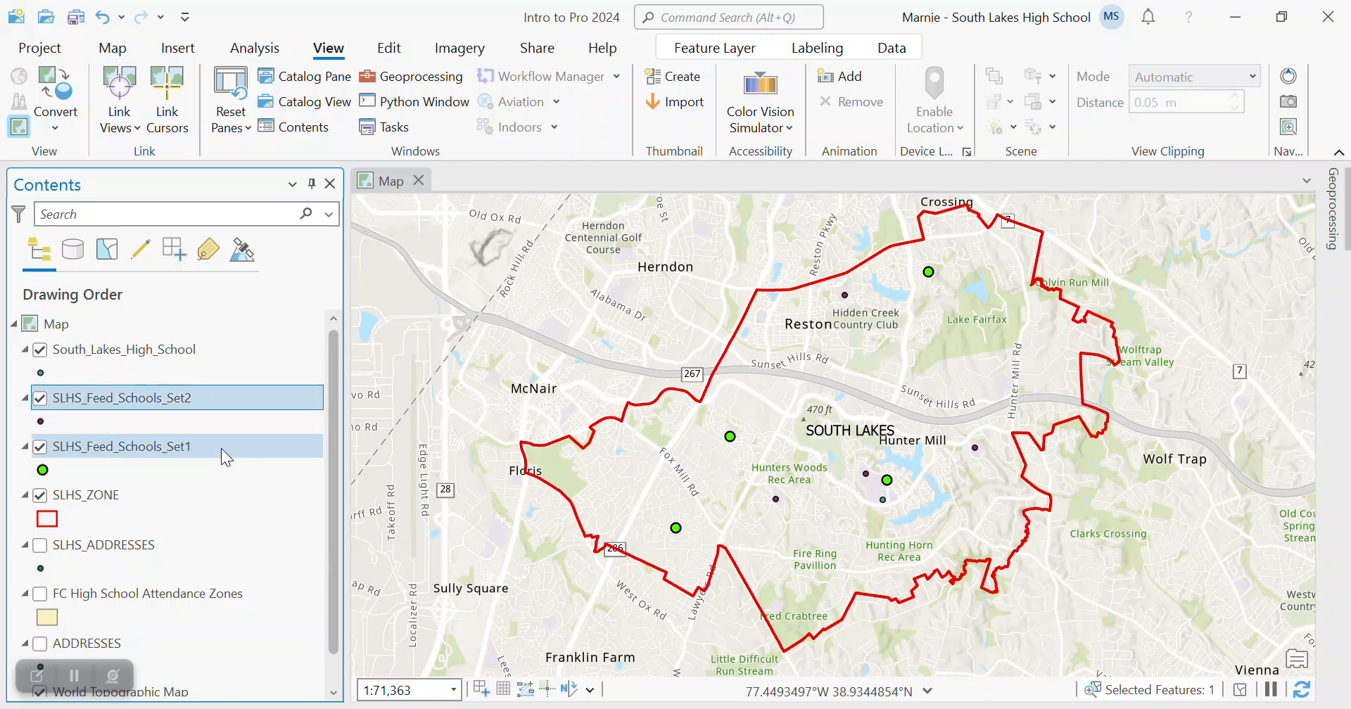
right_click(221, 449)
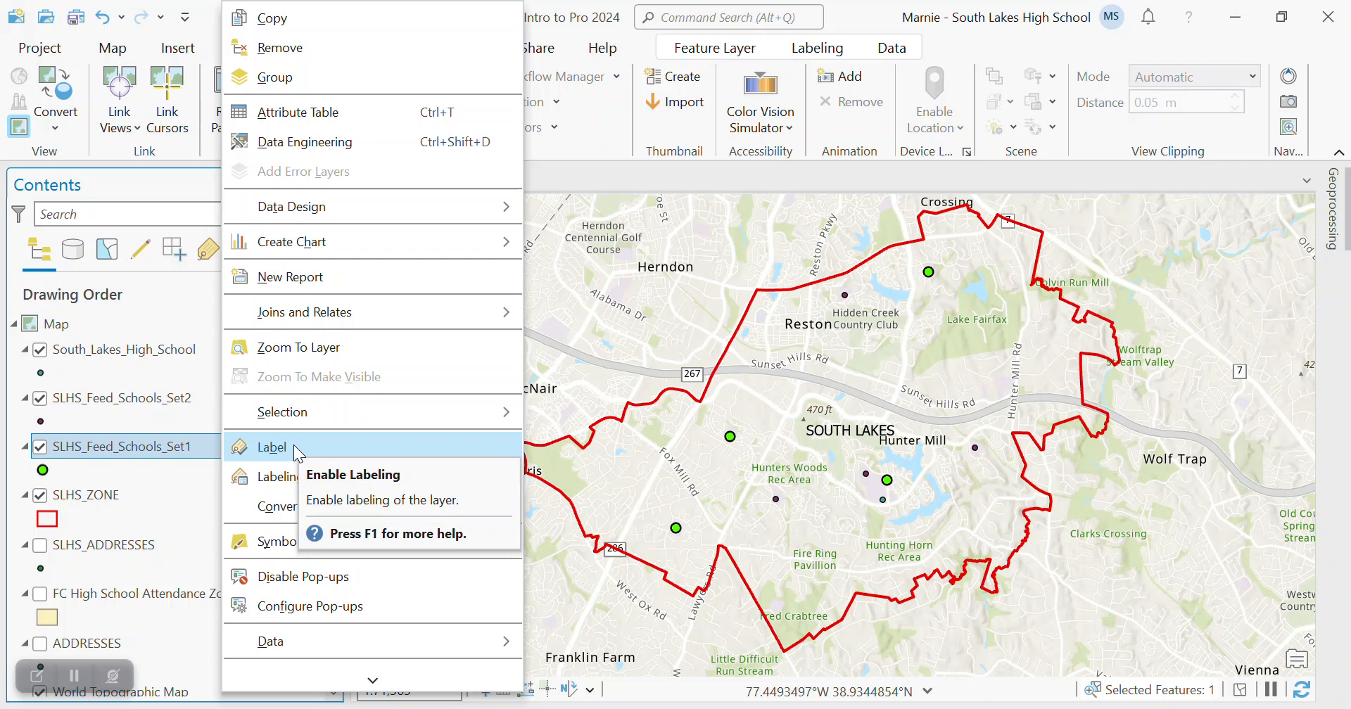
left_click(293, 446)
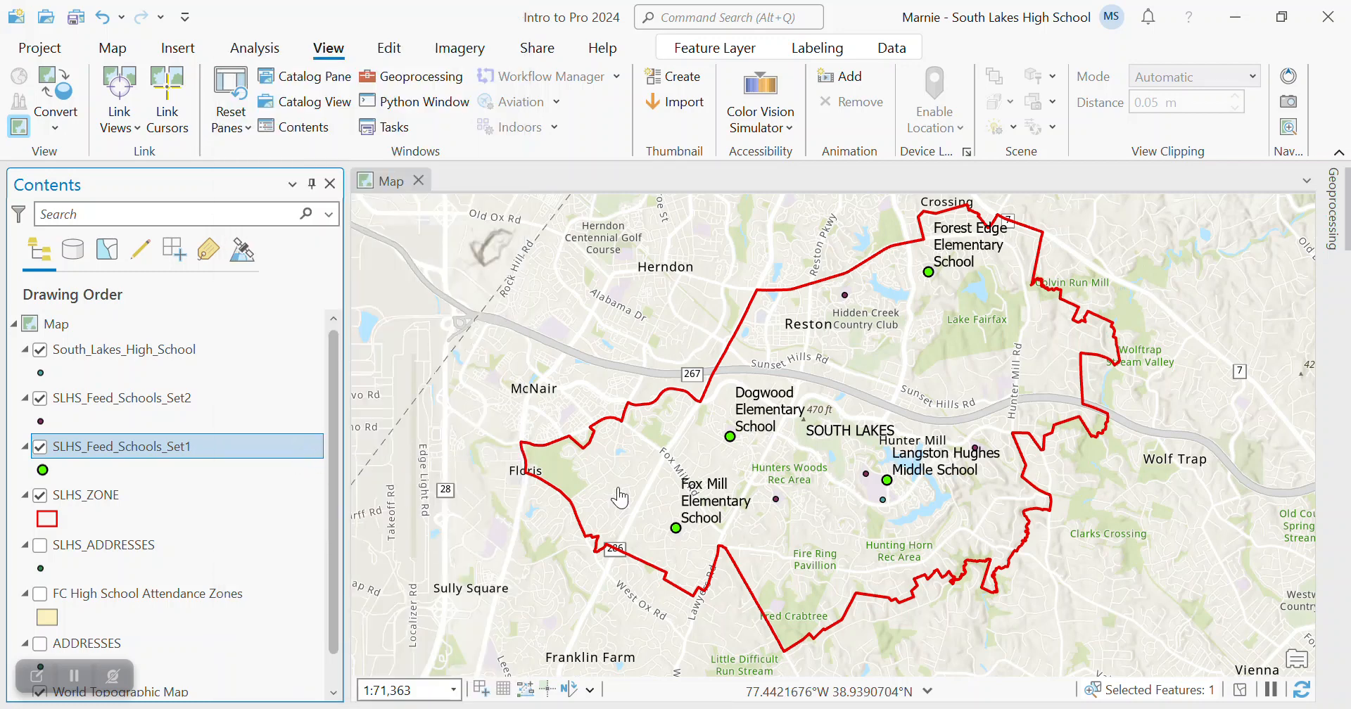
- Set the fill color of the SLHS_Feed_Schools_Set2 point symbol to bright blue
left_click_drag(225, 446, 42, 425)
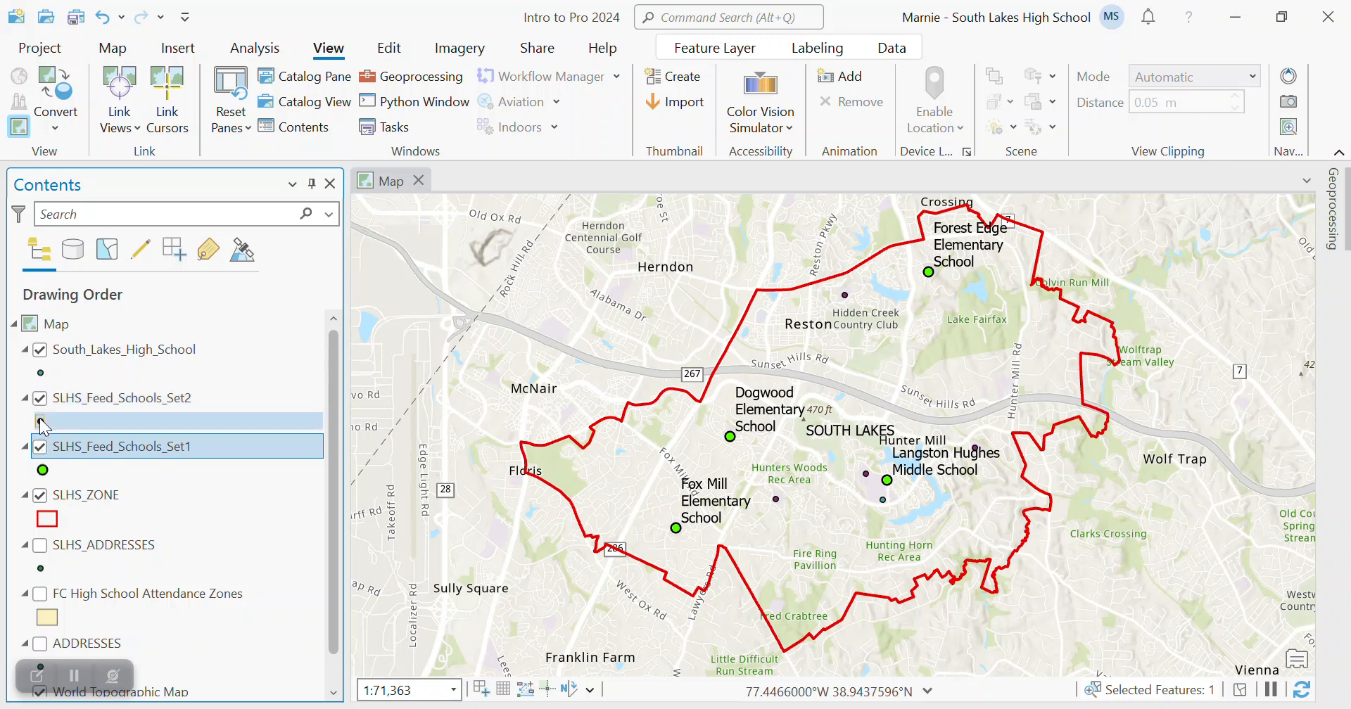
left_click(40, 423)
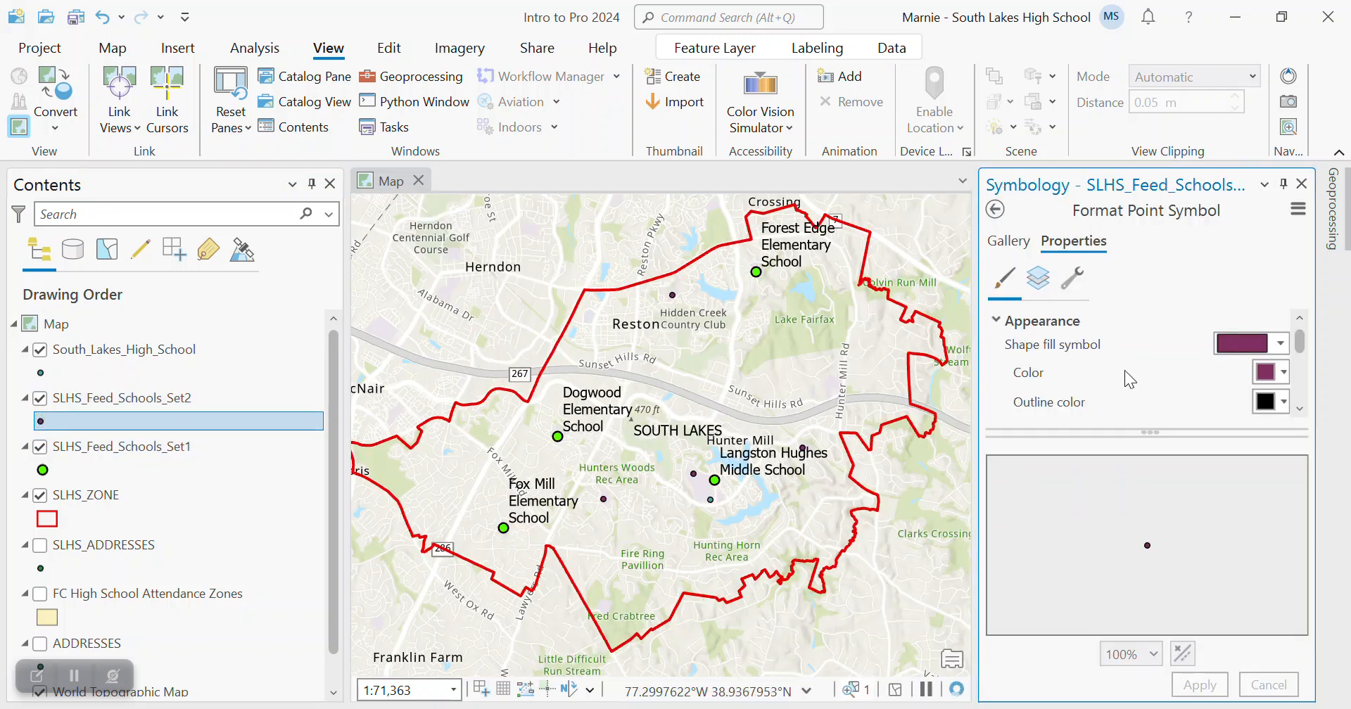
left_click(1285, 378)
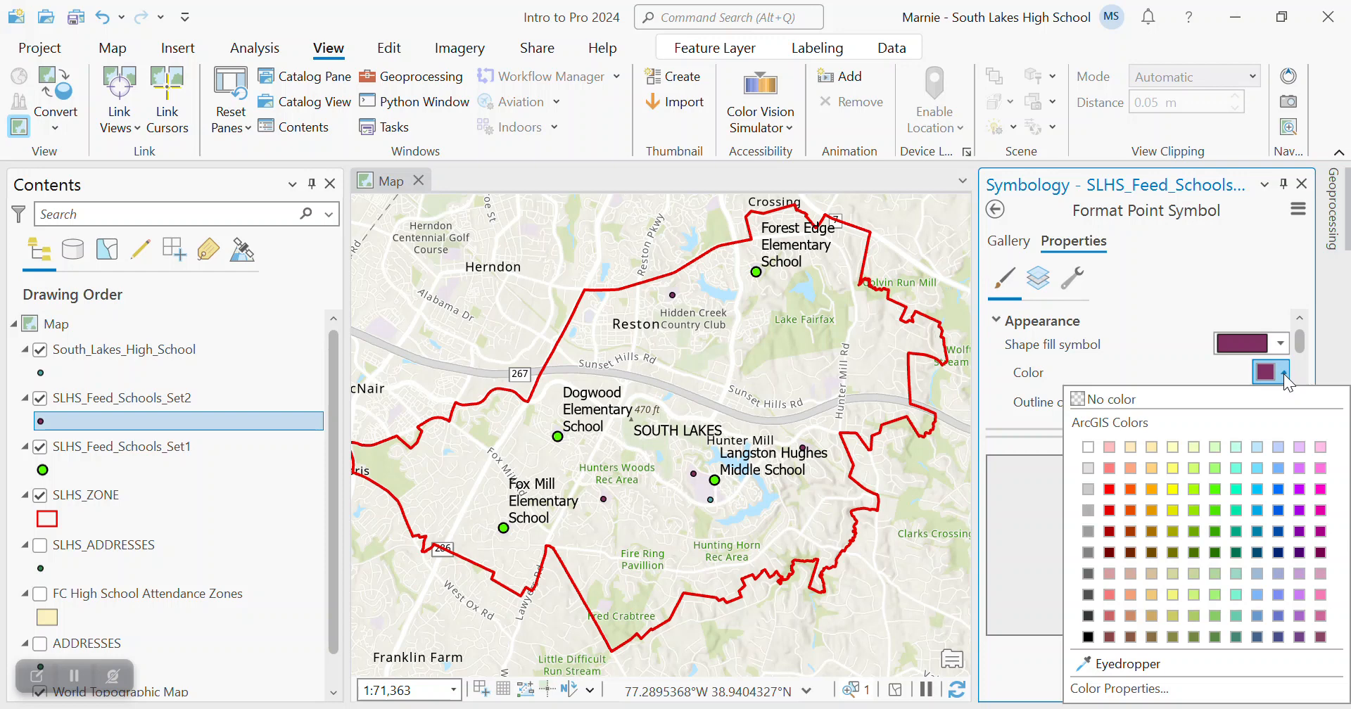
left_click(1278, 490)
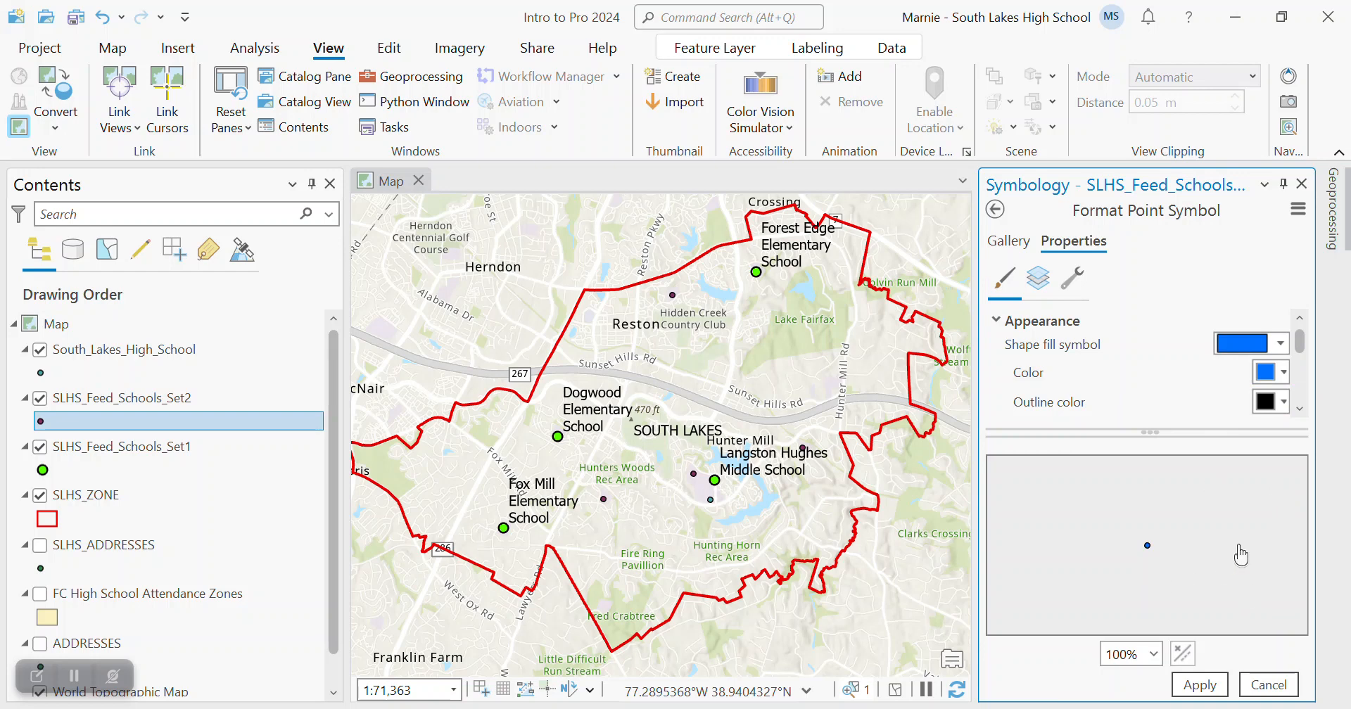
- Set the SLHS_Feed_Schools_Set2 point symbol's size to 7 pt and apply the symbol changes
scroll(1299, 411, "down", 5)
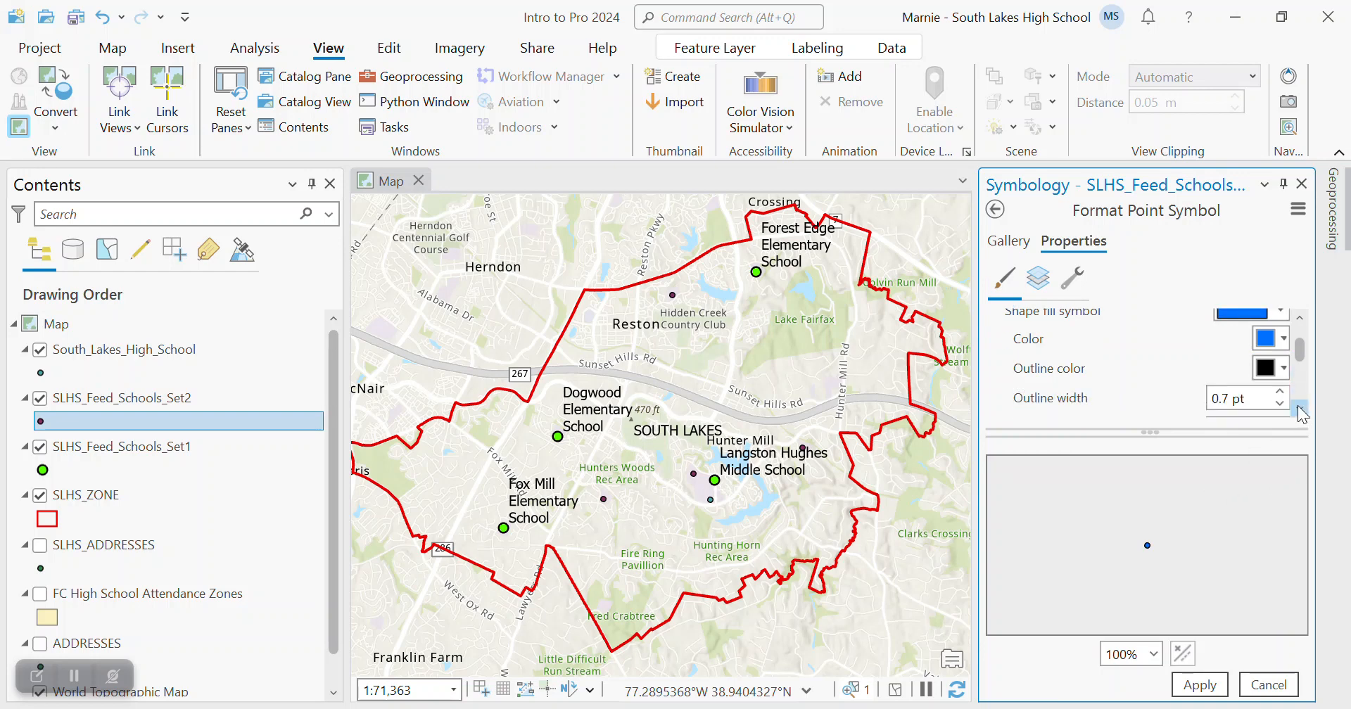
double_click(1218, 378)
type("7")
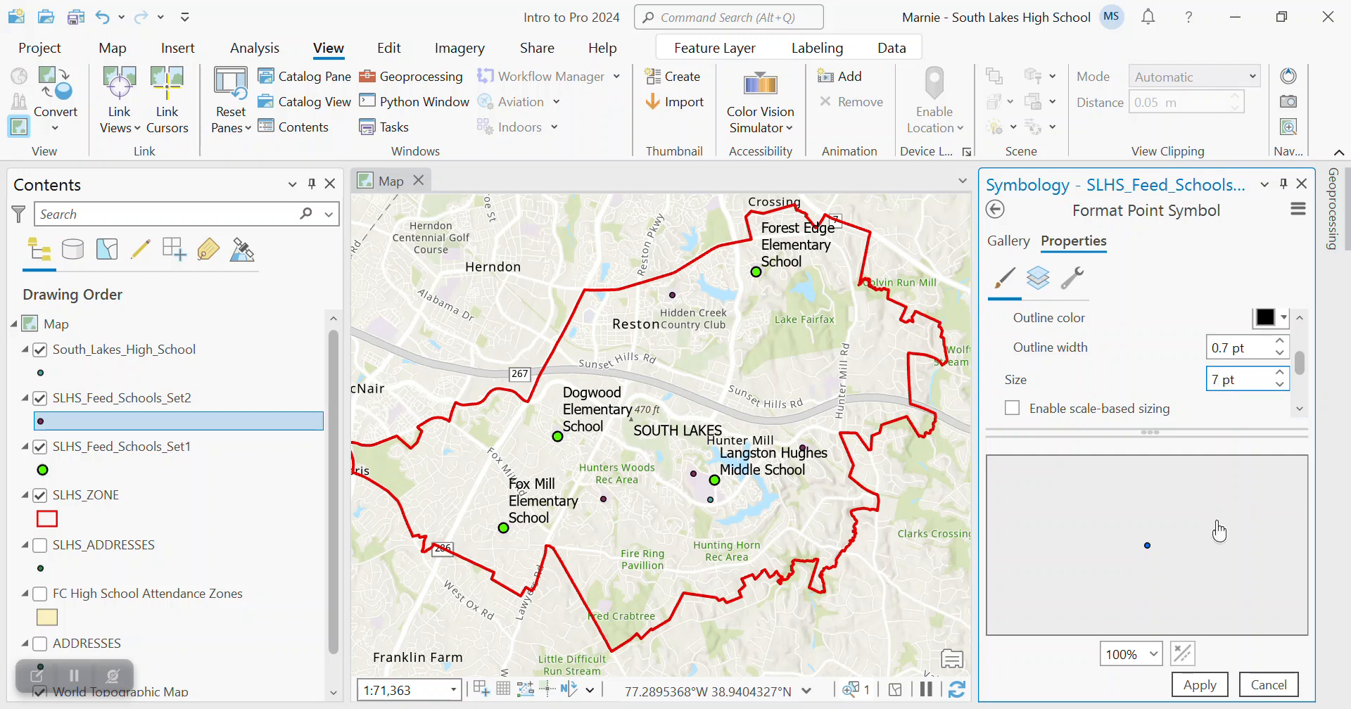
left_click(1202, 684)
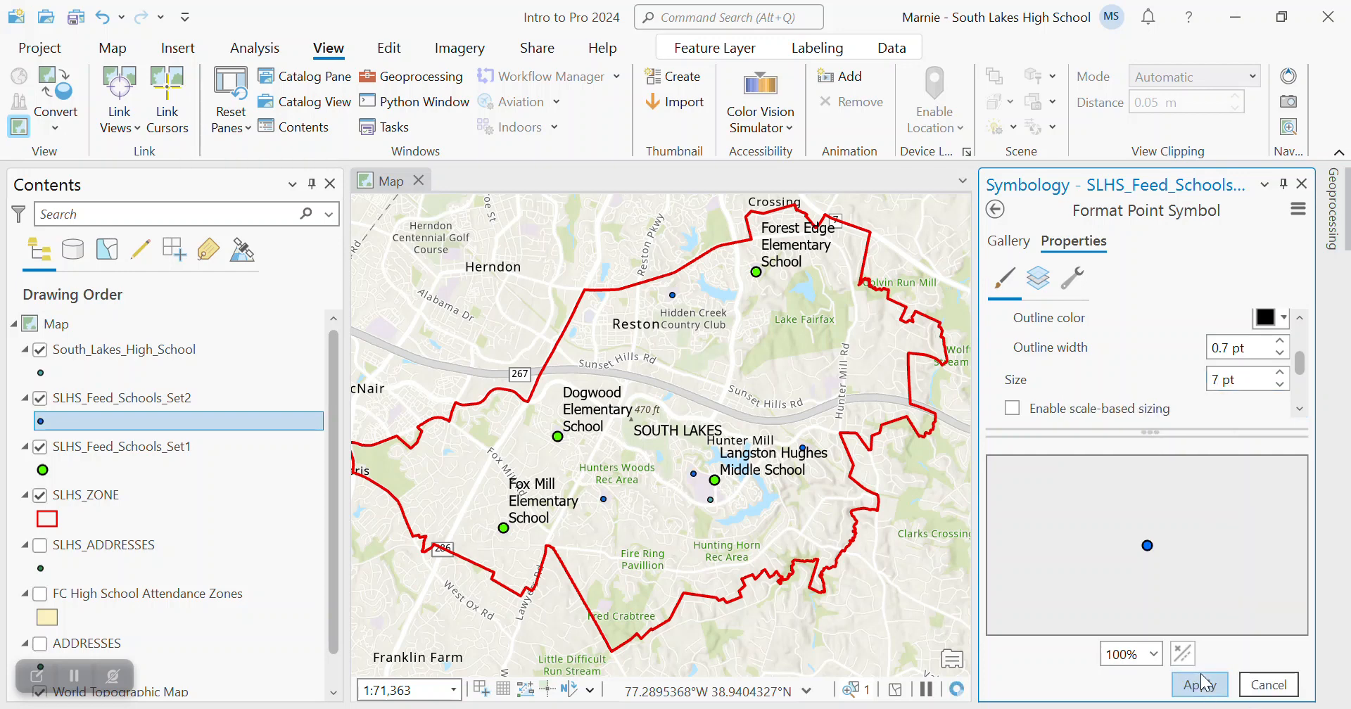
left_click(1189, 691)
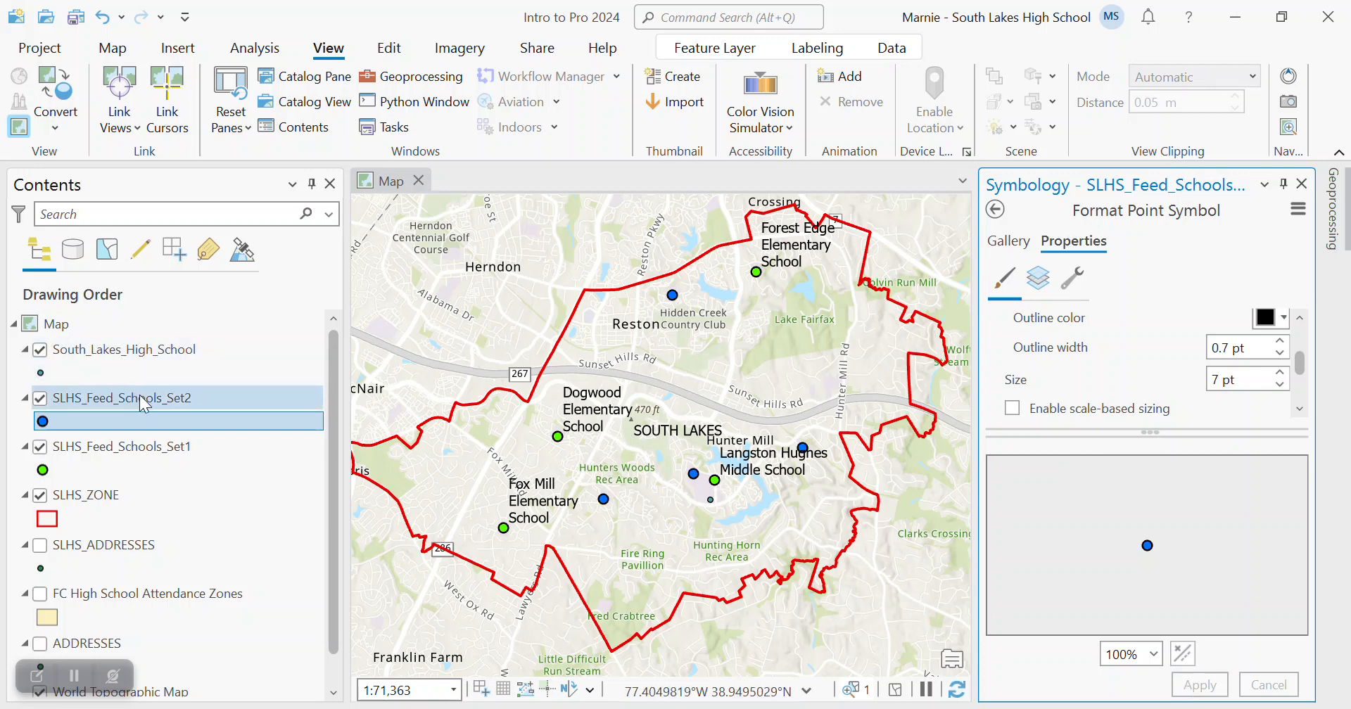
- Close the Symbology pane and turn on labels for the SLHS_Feed_Schools_Set2 layer
left_click(144, 403)
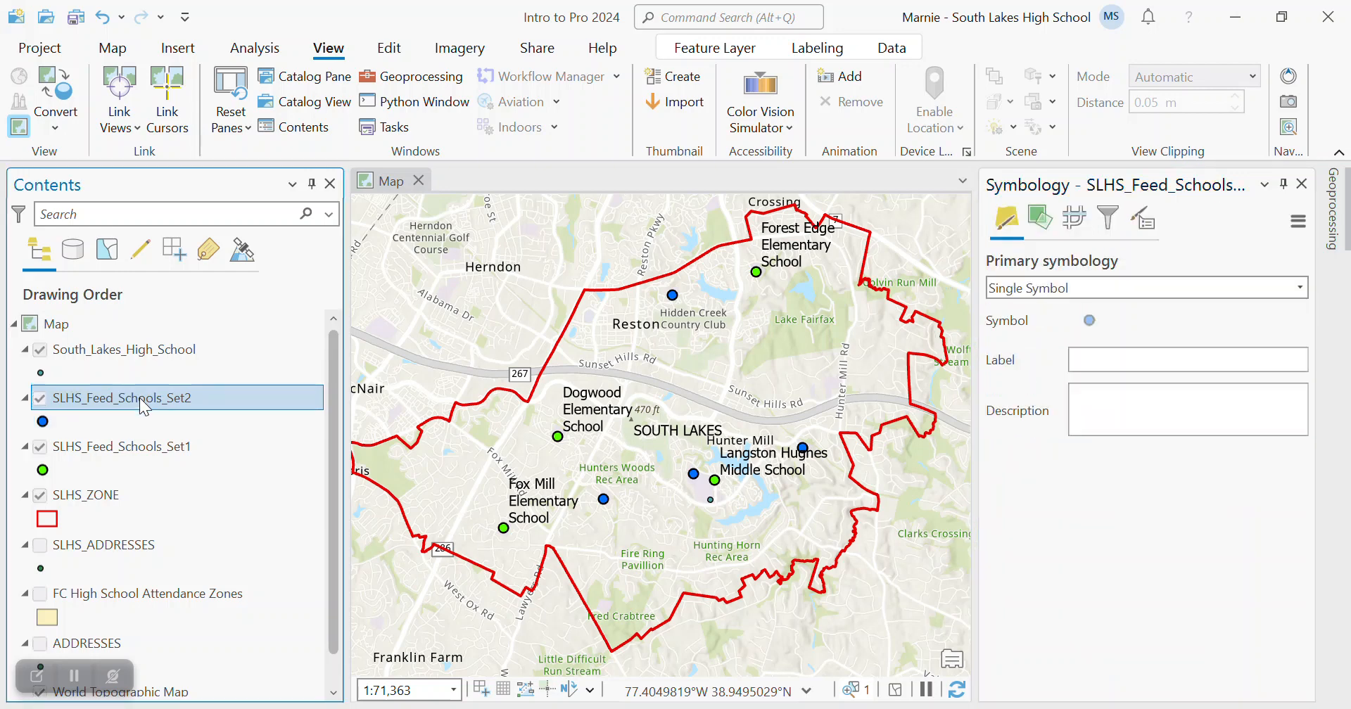
left_click(1301, 184)
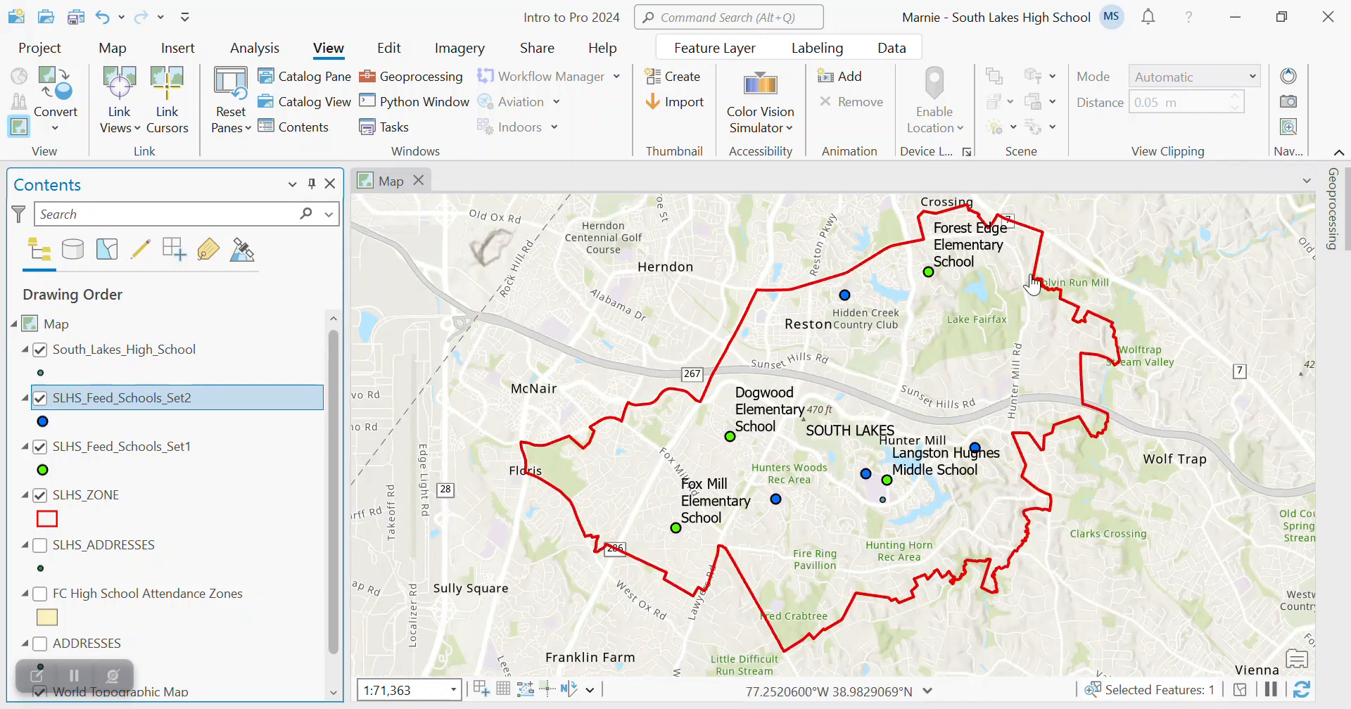
right_click(158, 398)
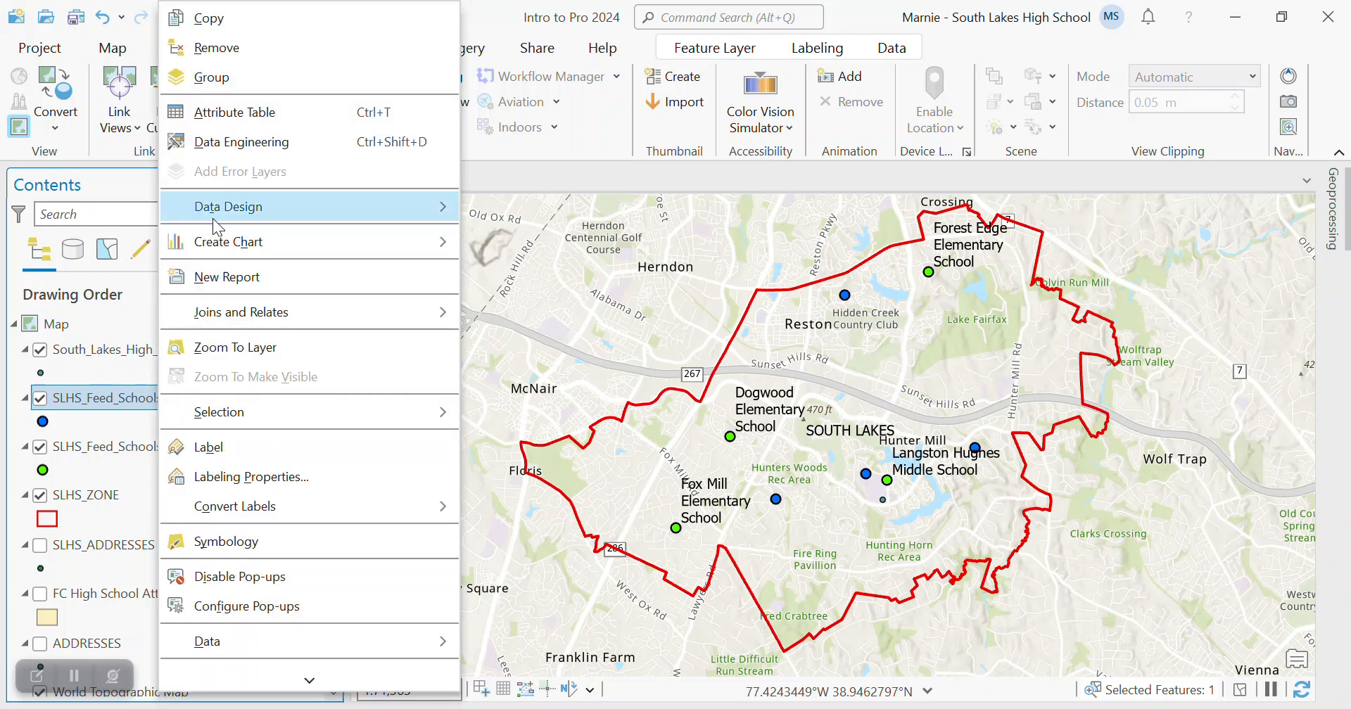
left_click(238, 449)
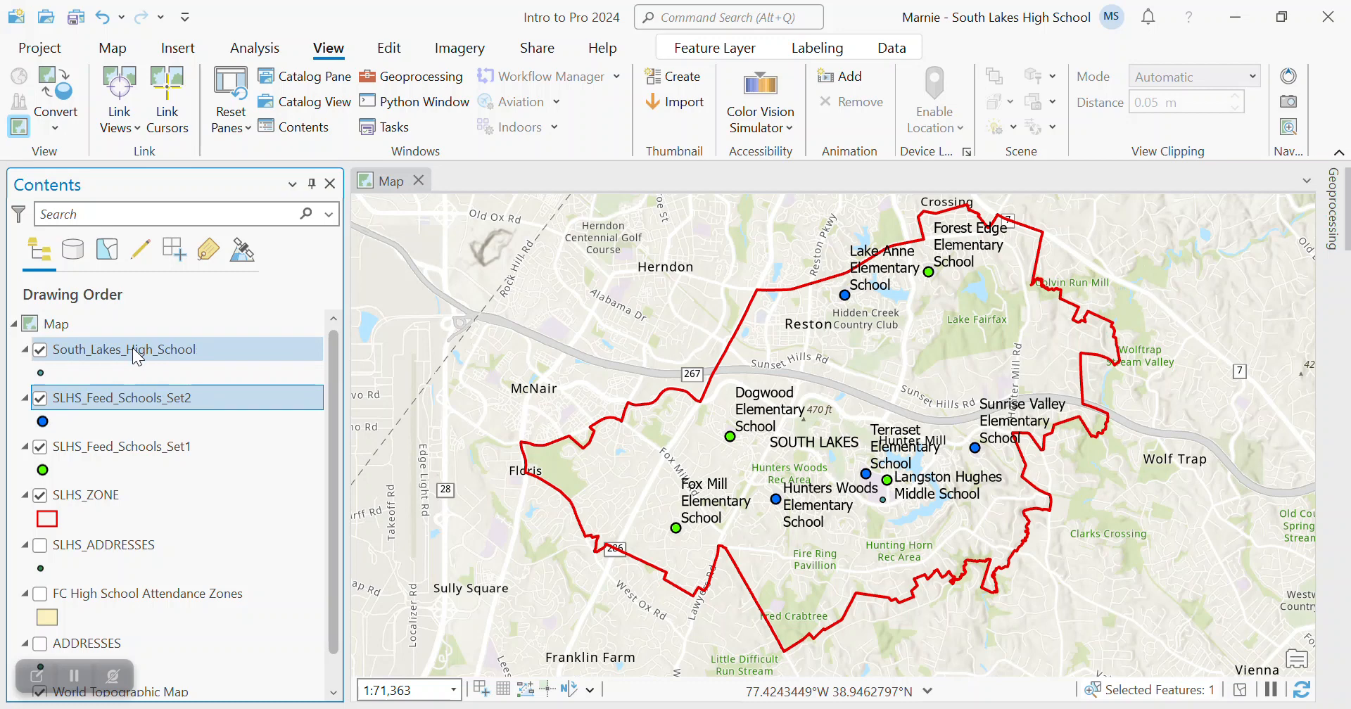
- Change the South_Lakes_High_School point symbol to the Flag symbol from the ArcGIS 2D gallery
left_click(44, 376)
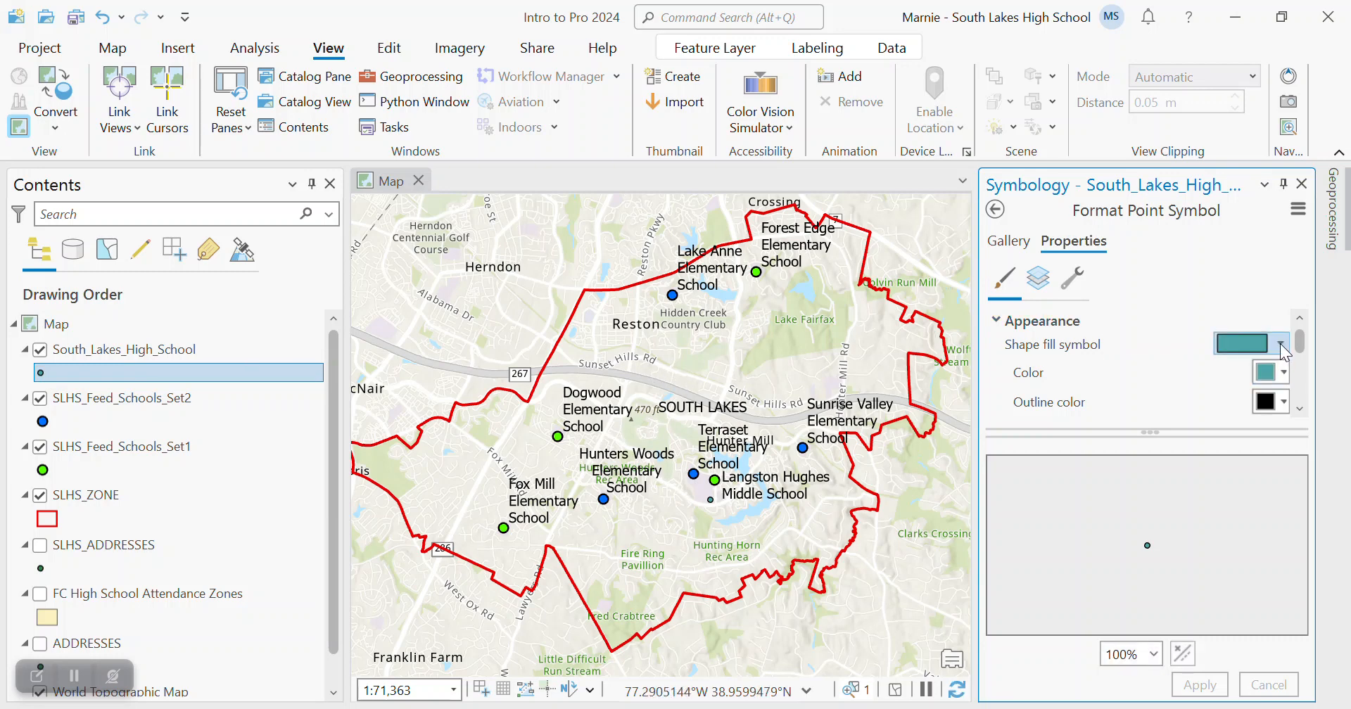
left_click(999, 245)
scroll(1158, 540, "down", 15)
scroll(1158, 540, "up", 12)
scroll(1158, 541, "up", 3)
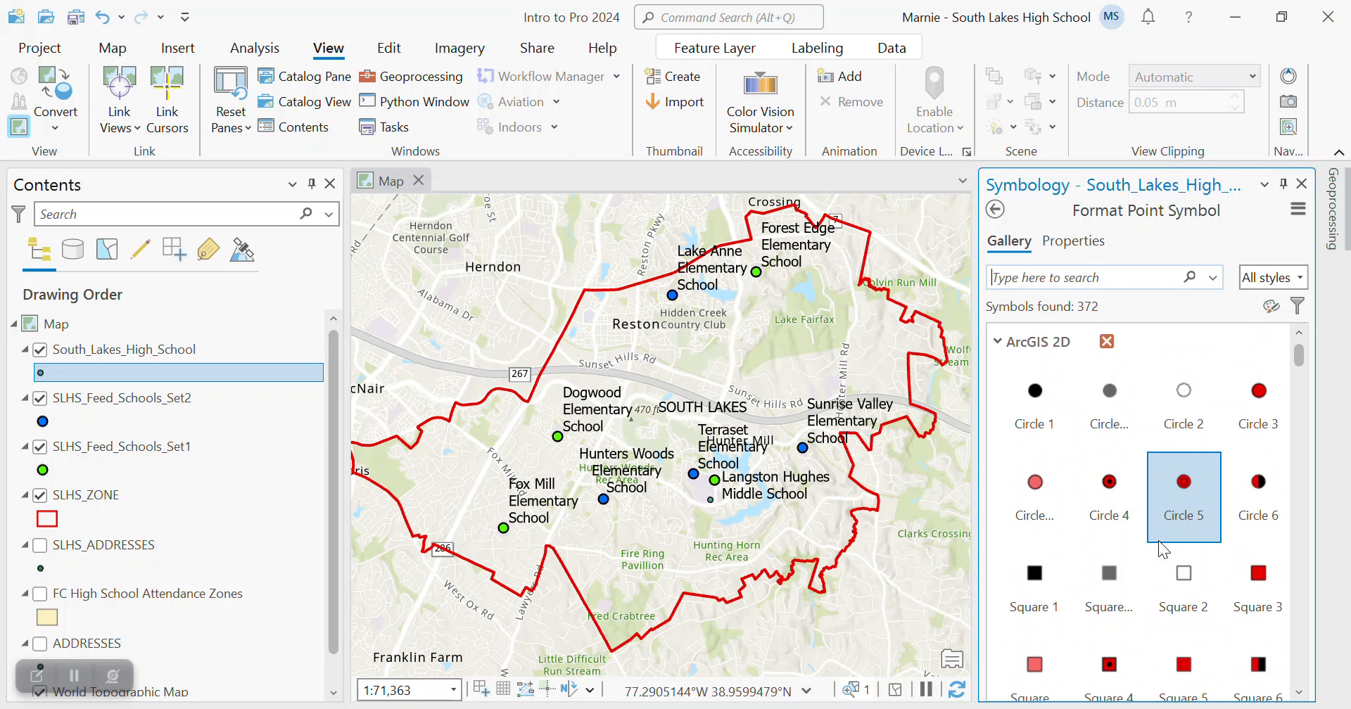
scroll(1158, 540, "down", 3)
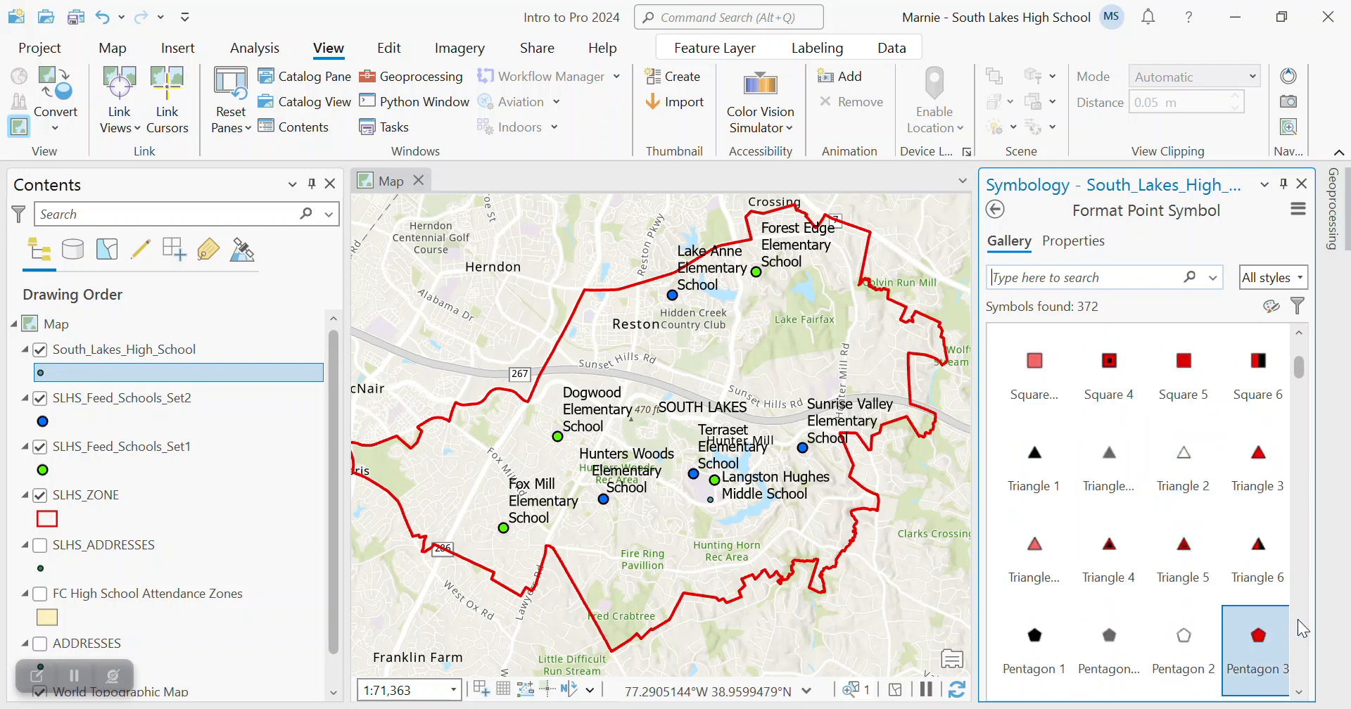
left_click_drag(1299, 372, 1323, 422)
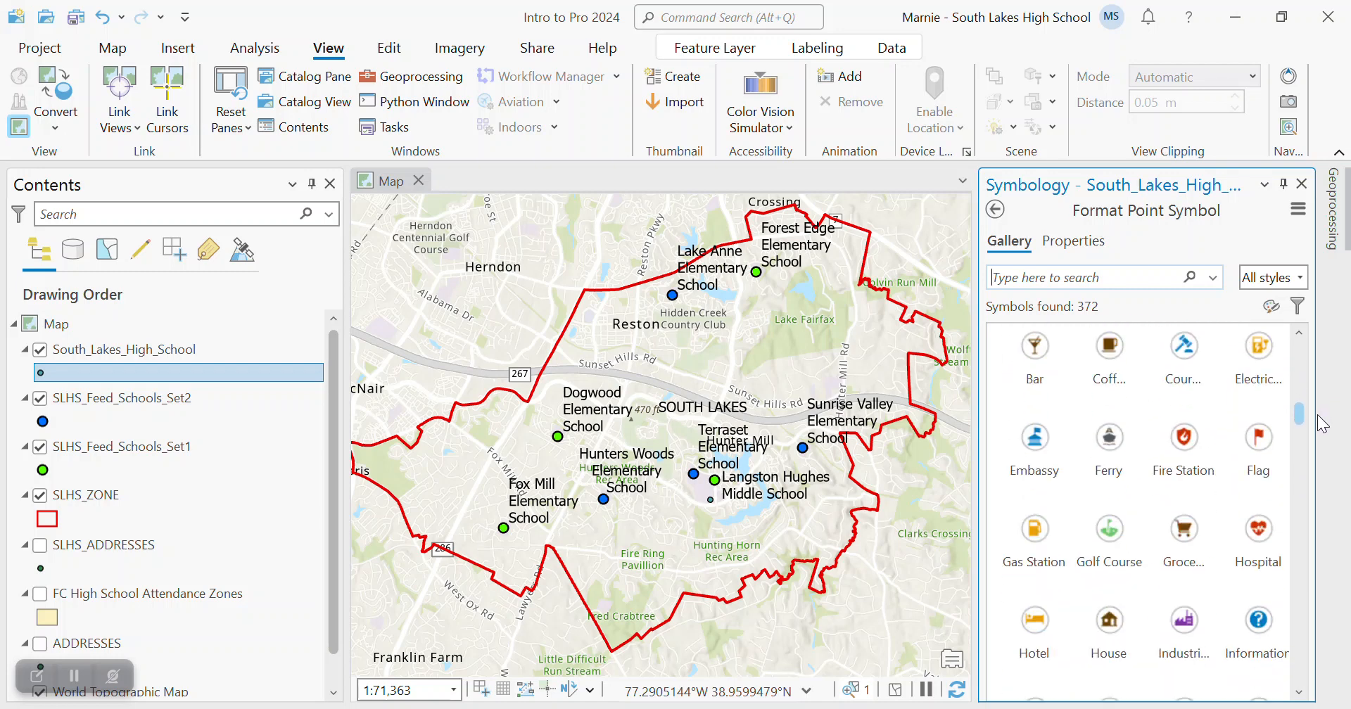
left_click(1261, 436)
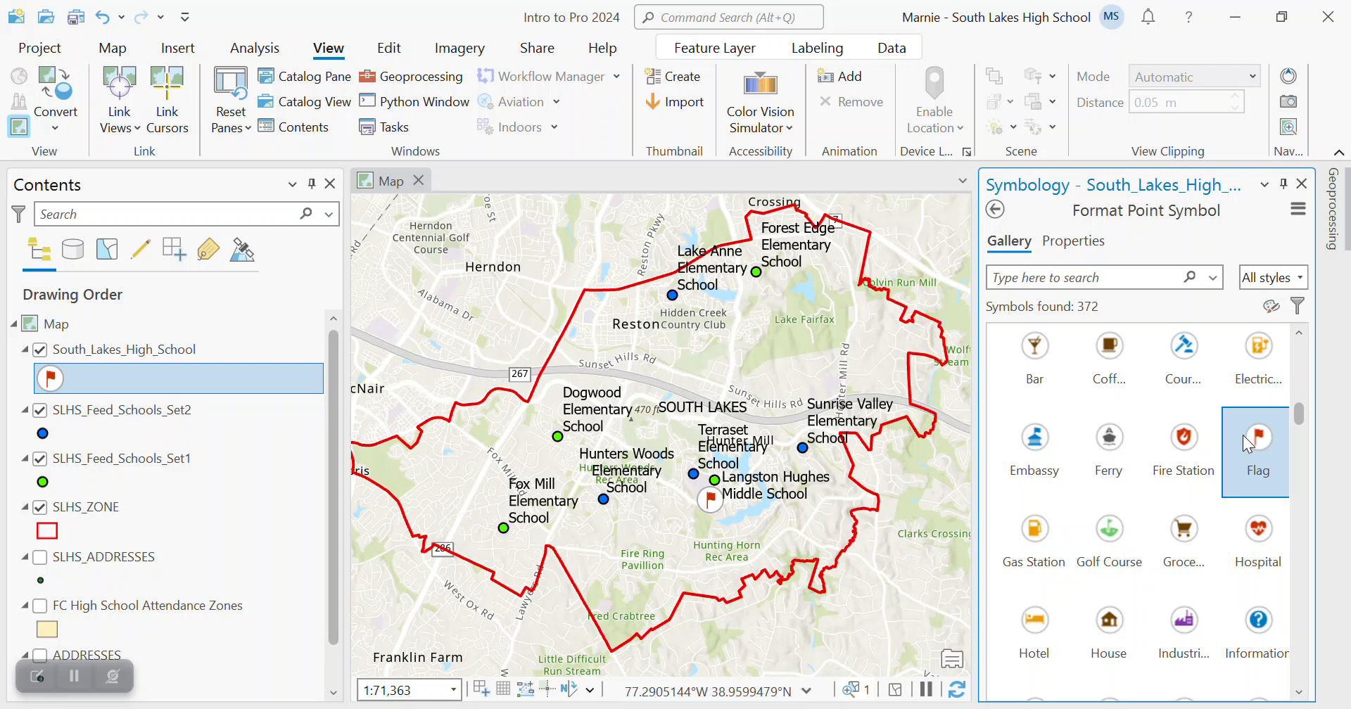
- Look over the flag symbol's properties and the available gallery symbols, and close the Symbology pane
left_click(1101, 243)
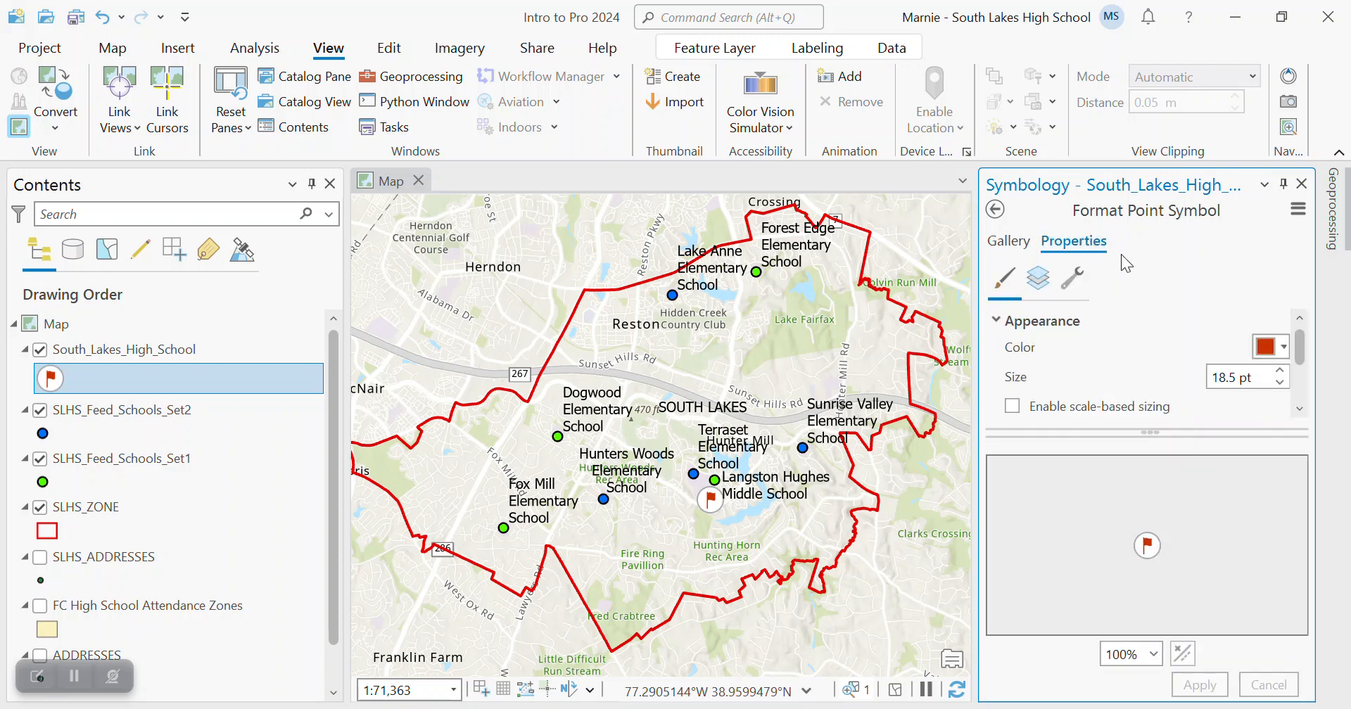
left_click(1004, 245)
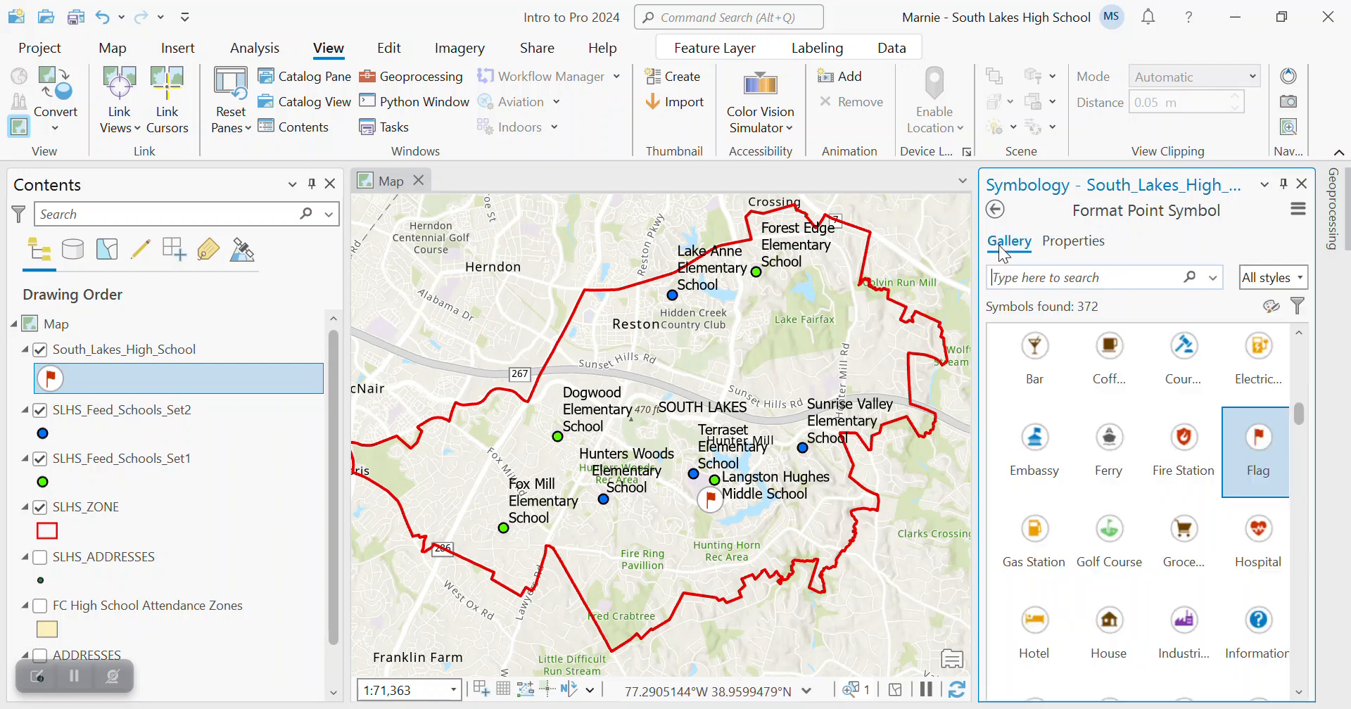
left_click(1300, 279)
left_click(1301, 281)
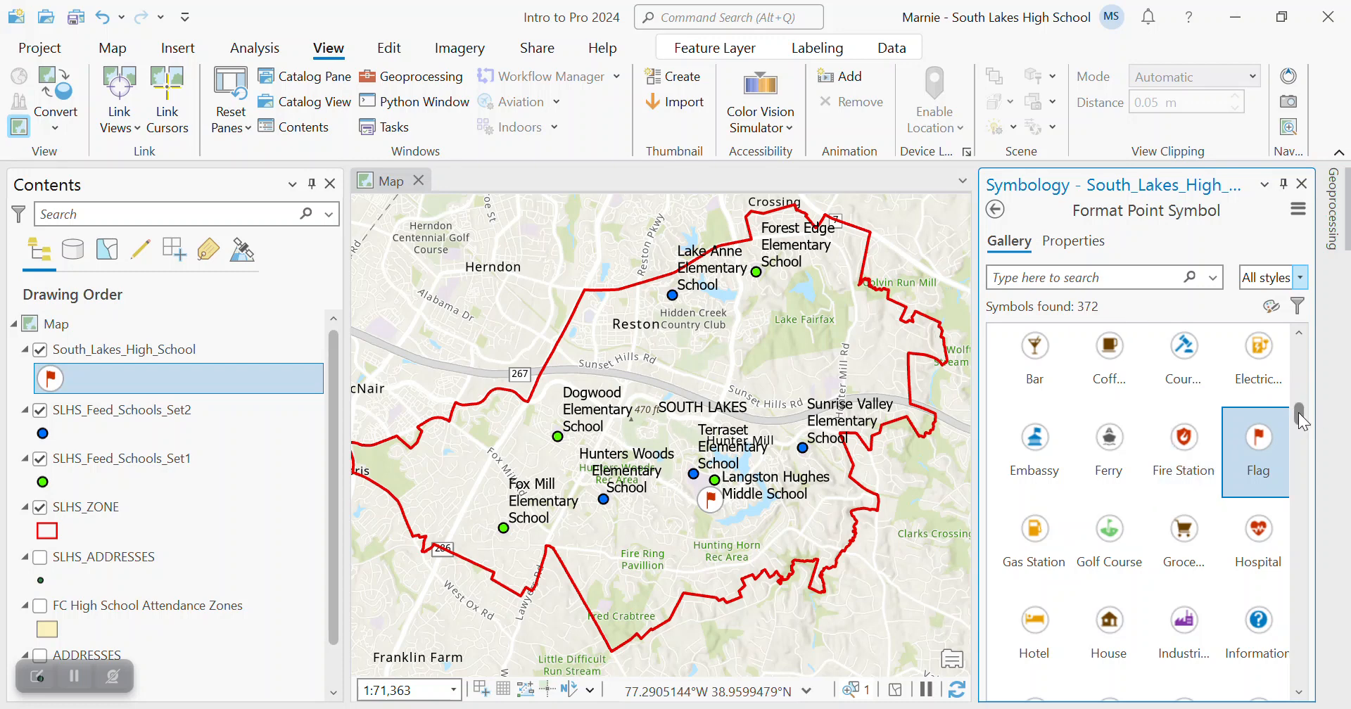
left_click_drag(1298, 412, 1328, 347)
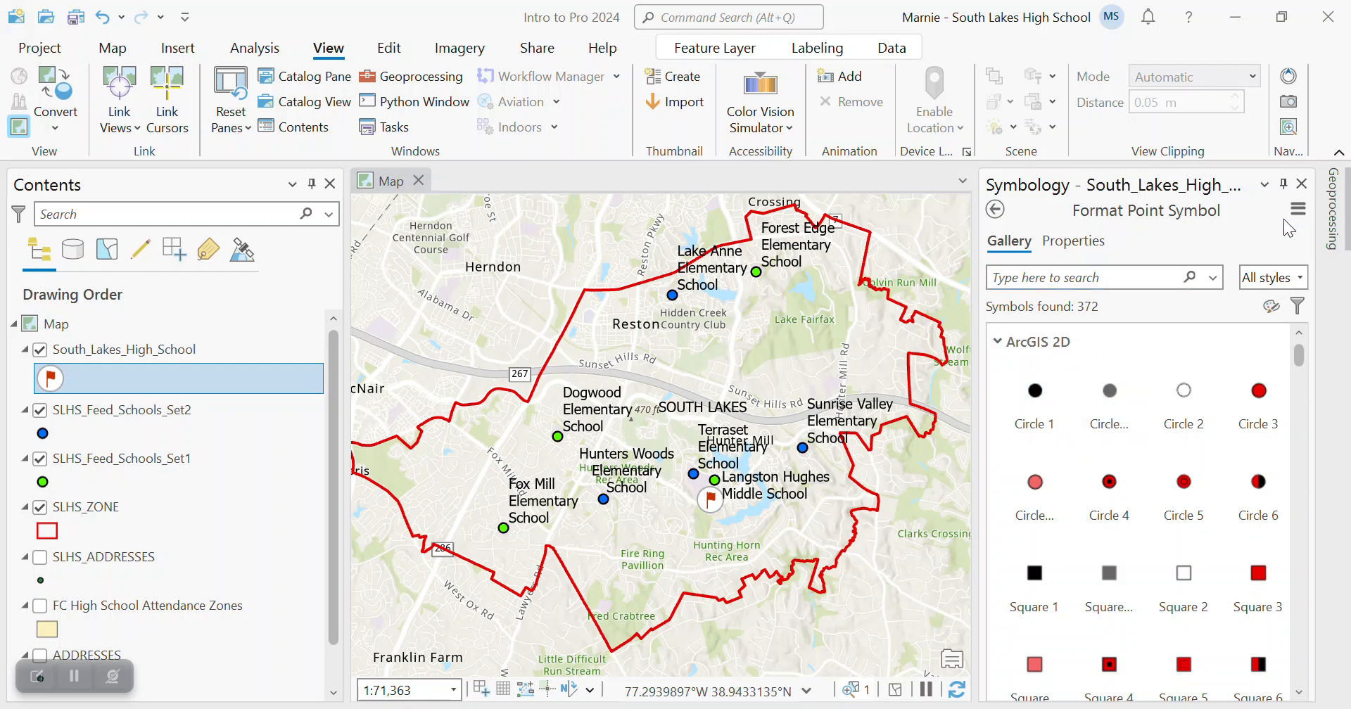
left_click(1302, 185)
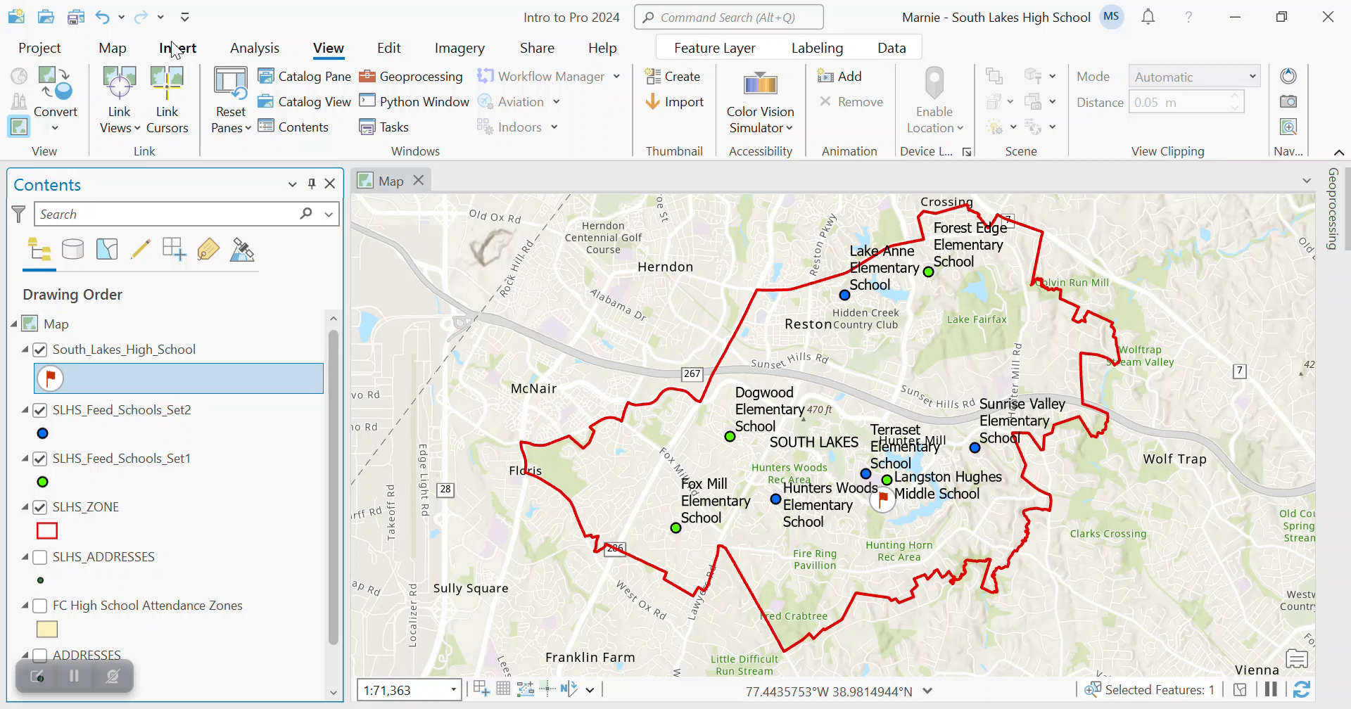
- Show the Geoprocessing pane, widen it, search for "merge" and open the Merge (Data Management Tools) tool
left_click(411, 77)
left_click(411, 79)
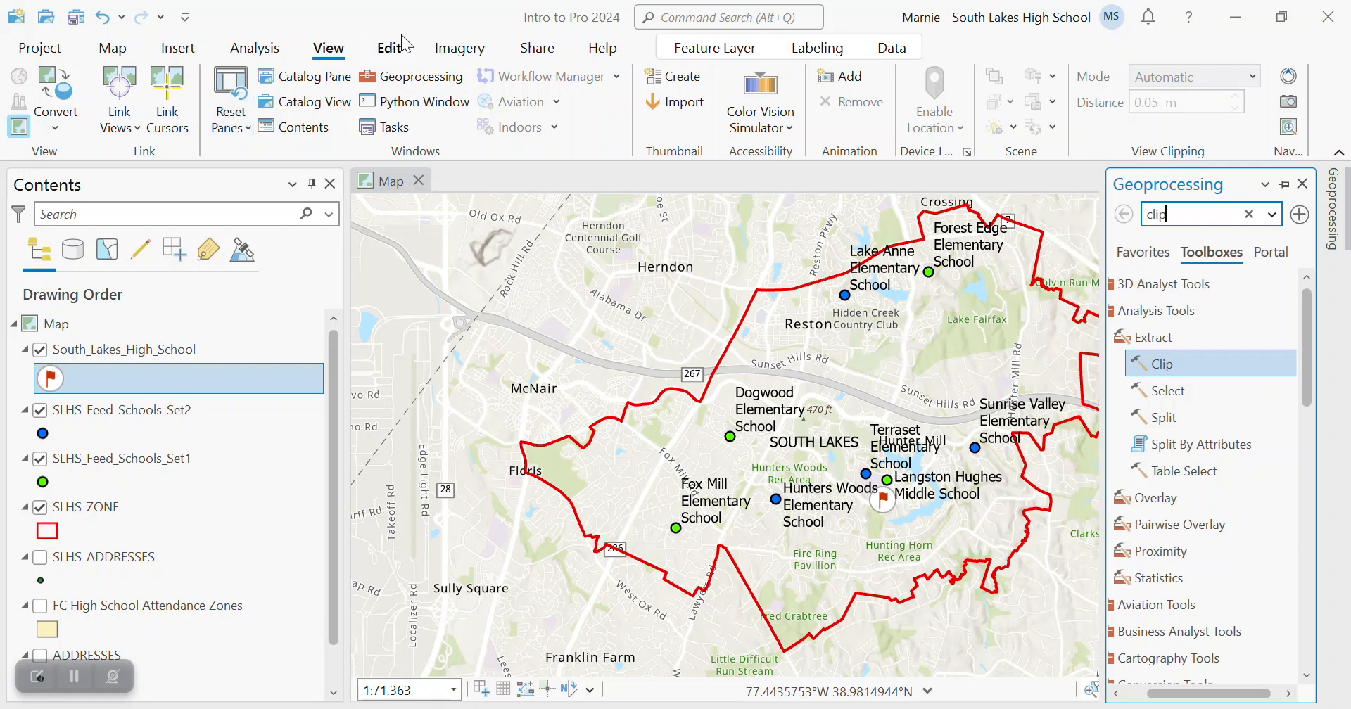
left_click(253, 49)
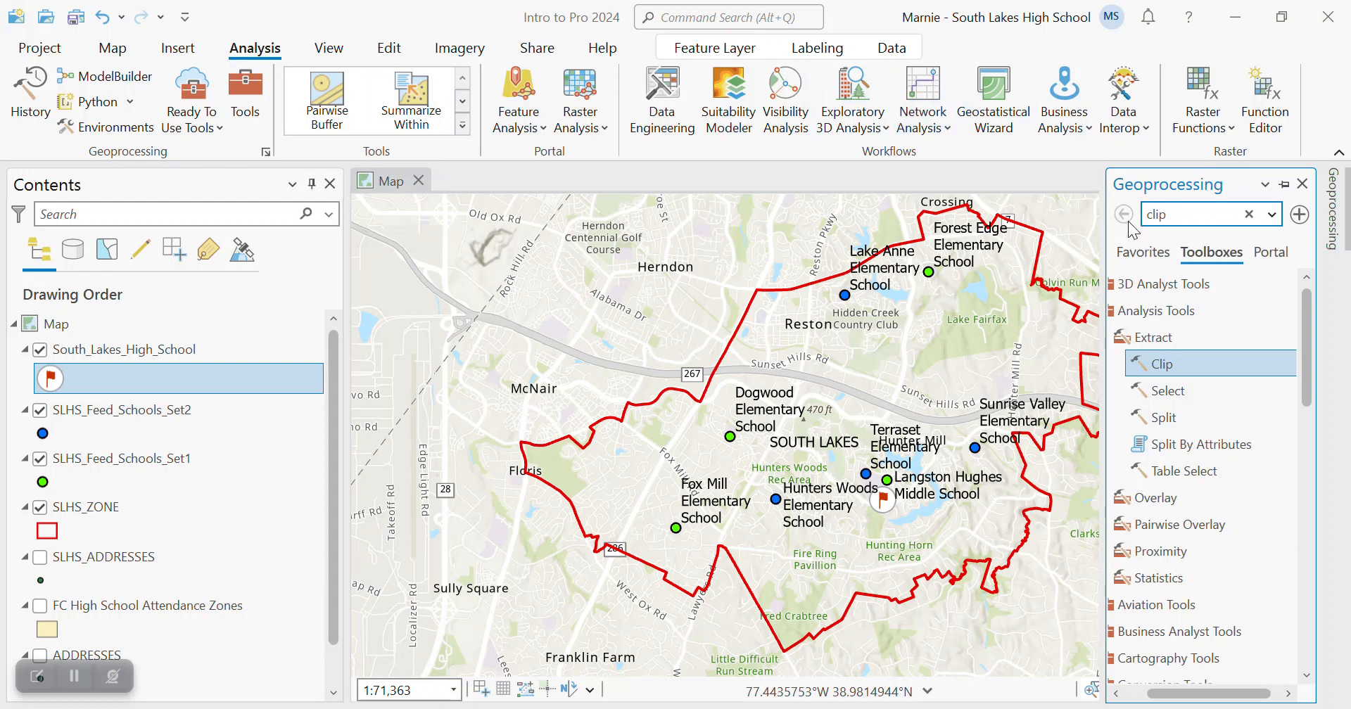
left_click_drag(1104, 249, 1016, 269)
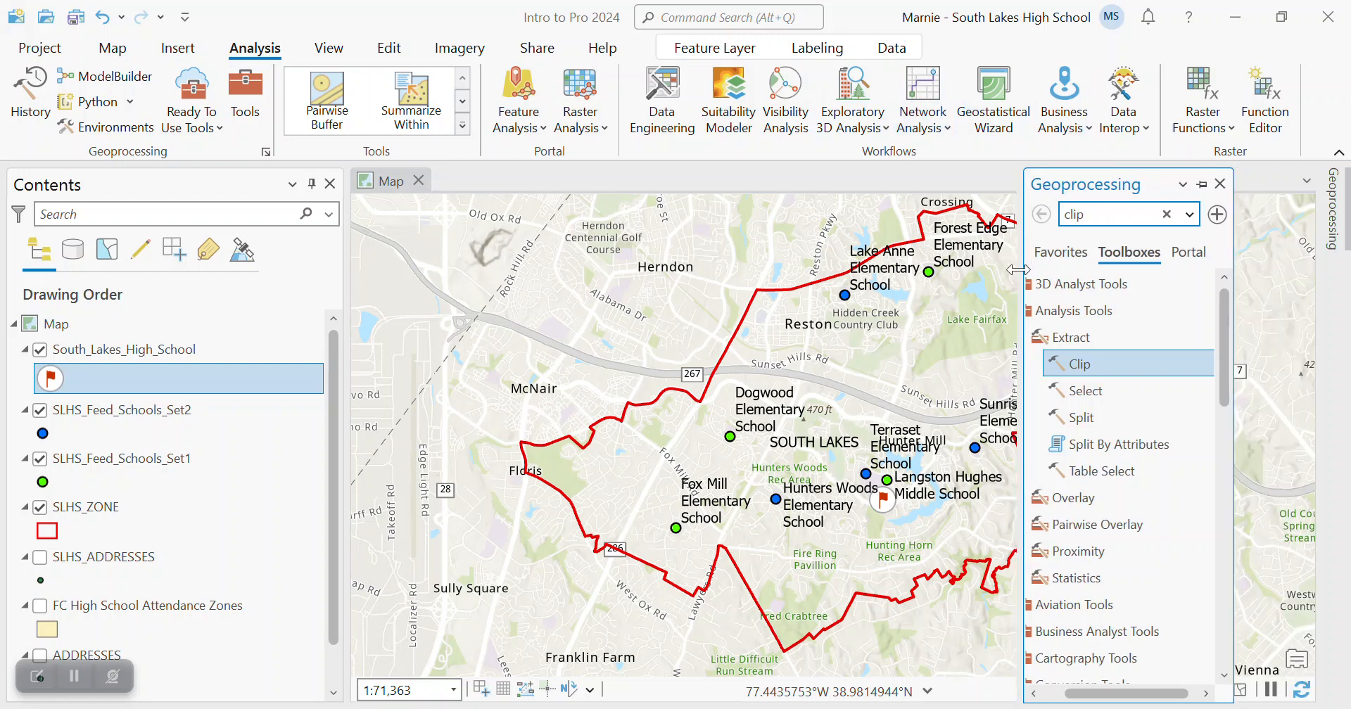
key("BackSpace")
key("BackSpace")
key("BackSpace")
key("BackSpace")
type("merge")
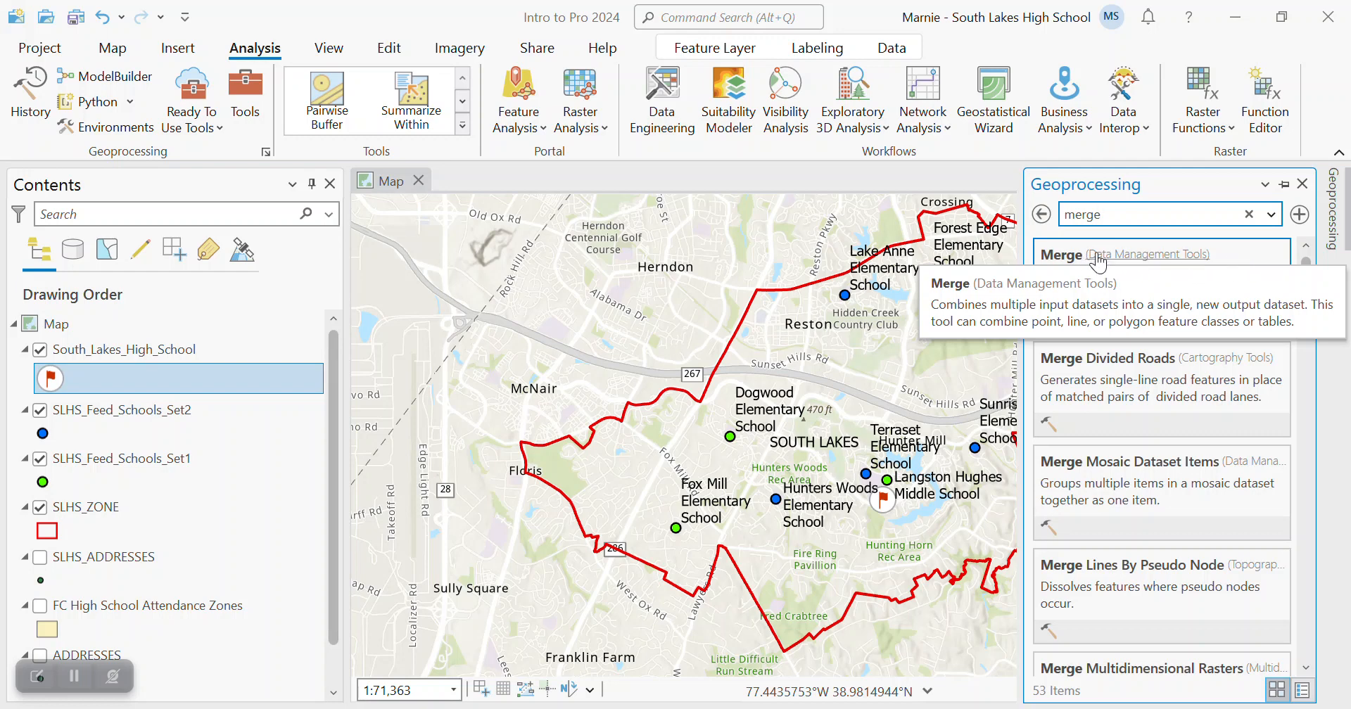
left_click(1081, 253)
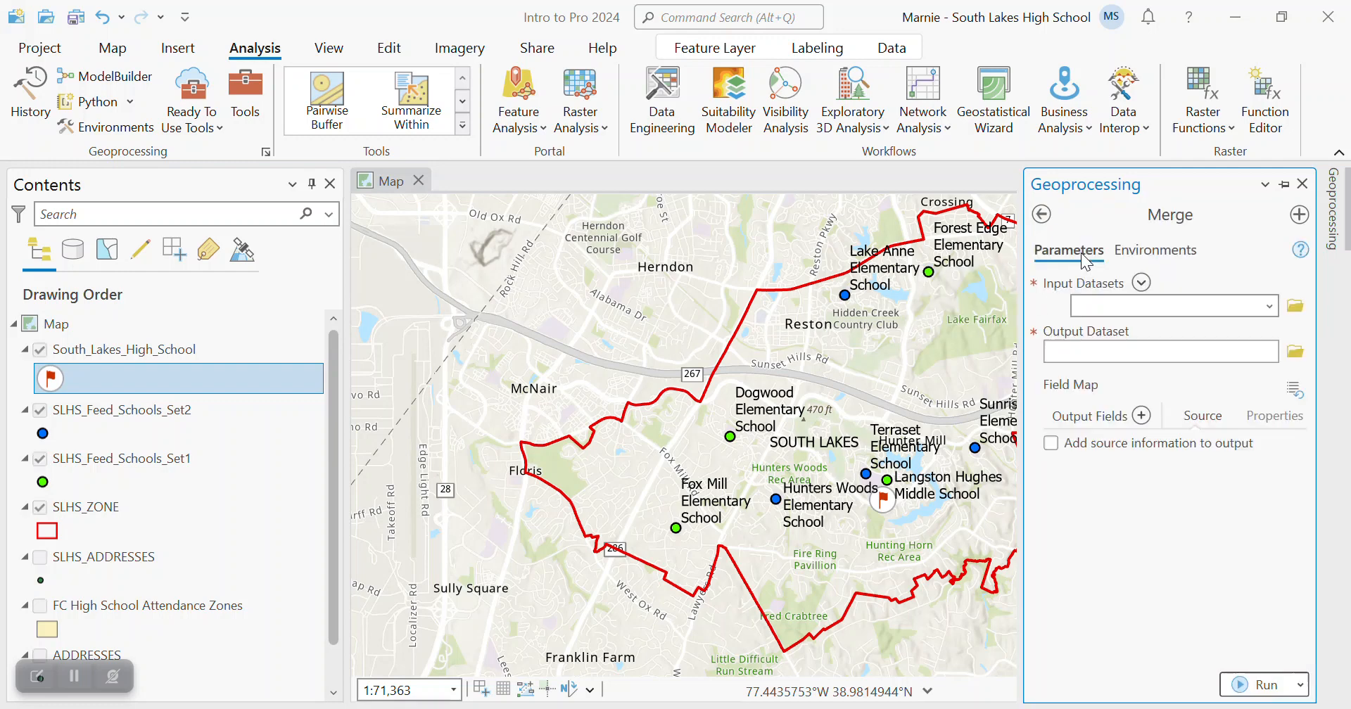
- Choose SLHS_Feed_Schools_Set1 and SLHS_Feed_Schools_Set2 as the input datasets of the Merge tool
left_click(1270, 307)
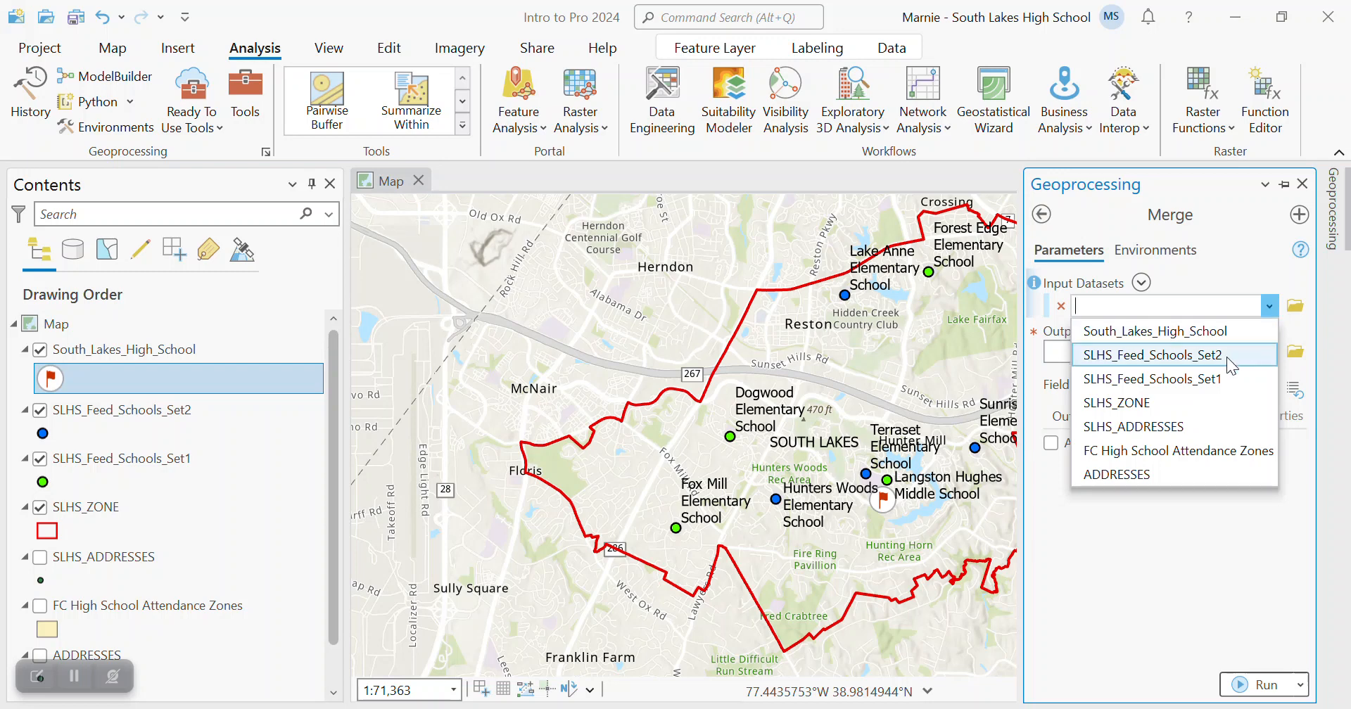
left_click(1231, 379)
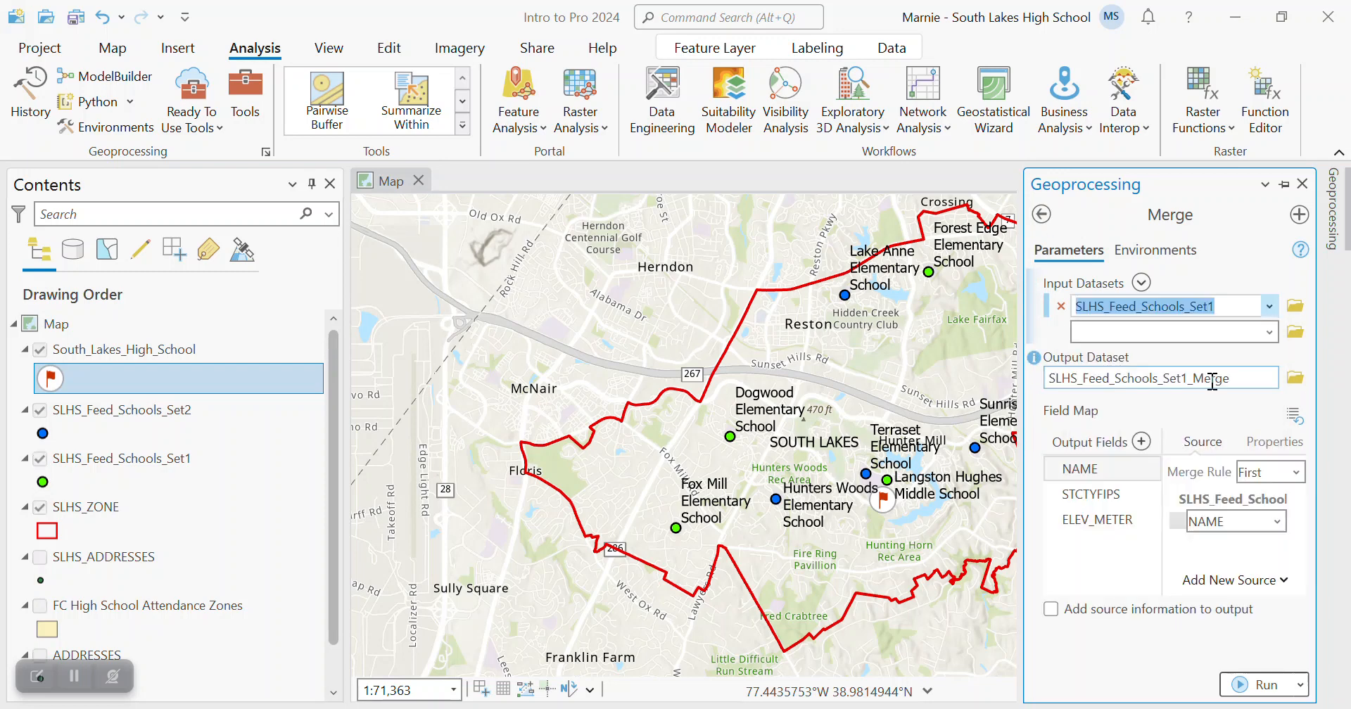
left_click(1269, 332)
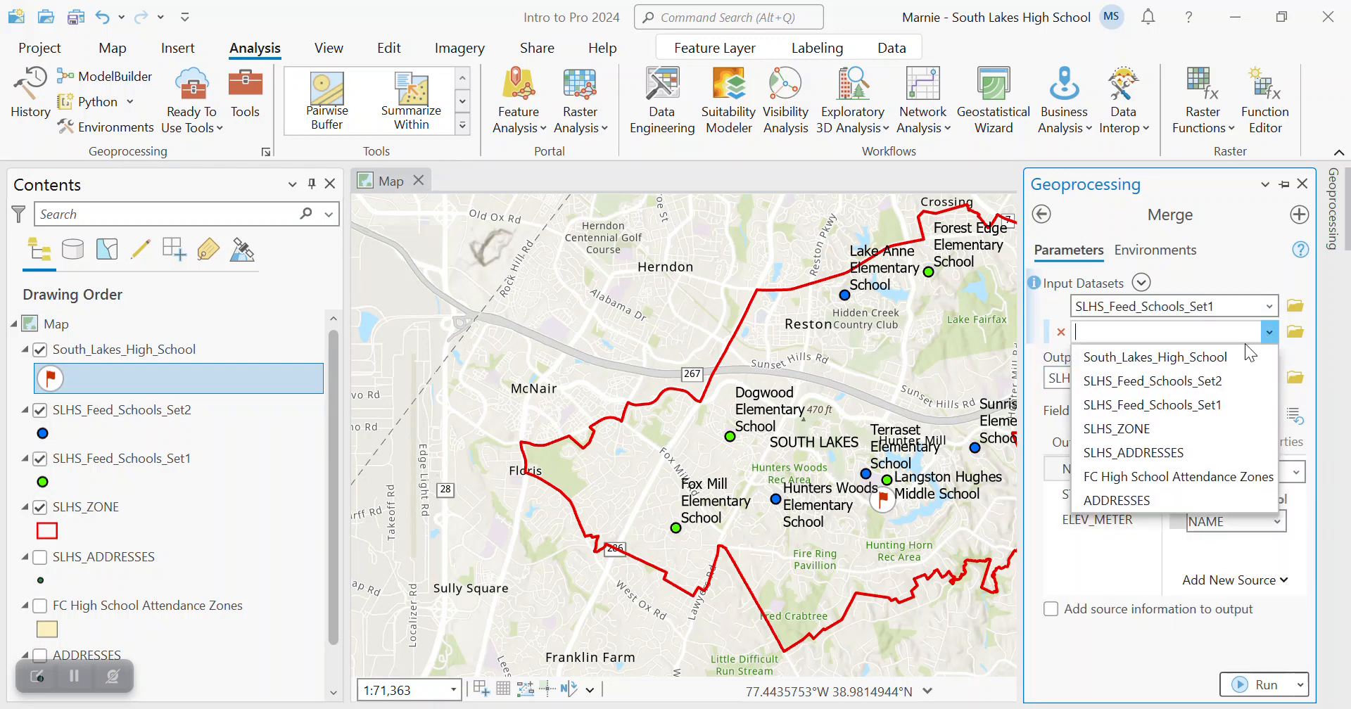
left_click(1206, 380)
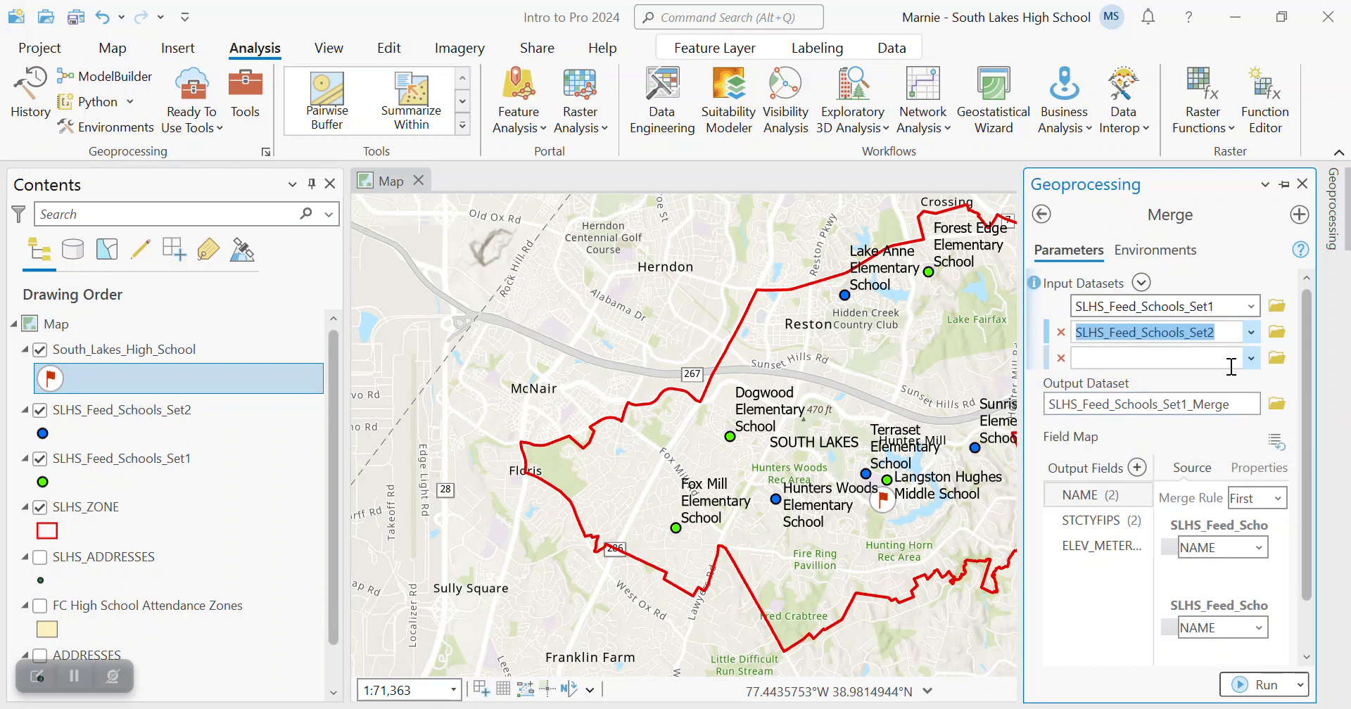
- Name the Merge tool's output dataset SLHS_Feed_Schools in the project geodatabase
left_click(1236, 408)
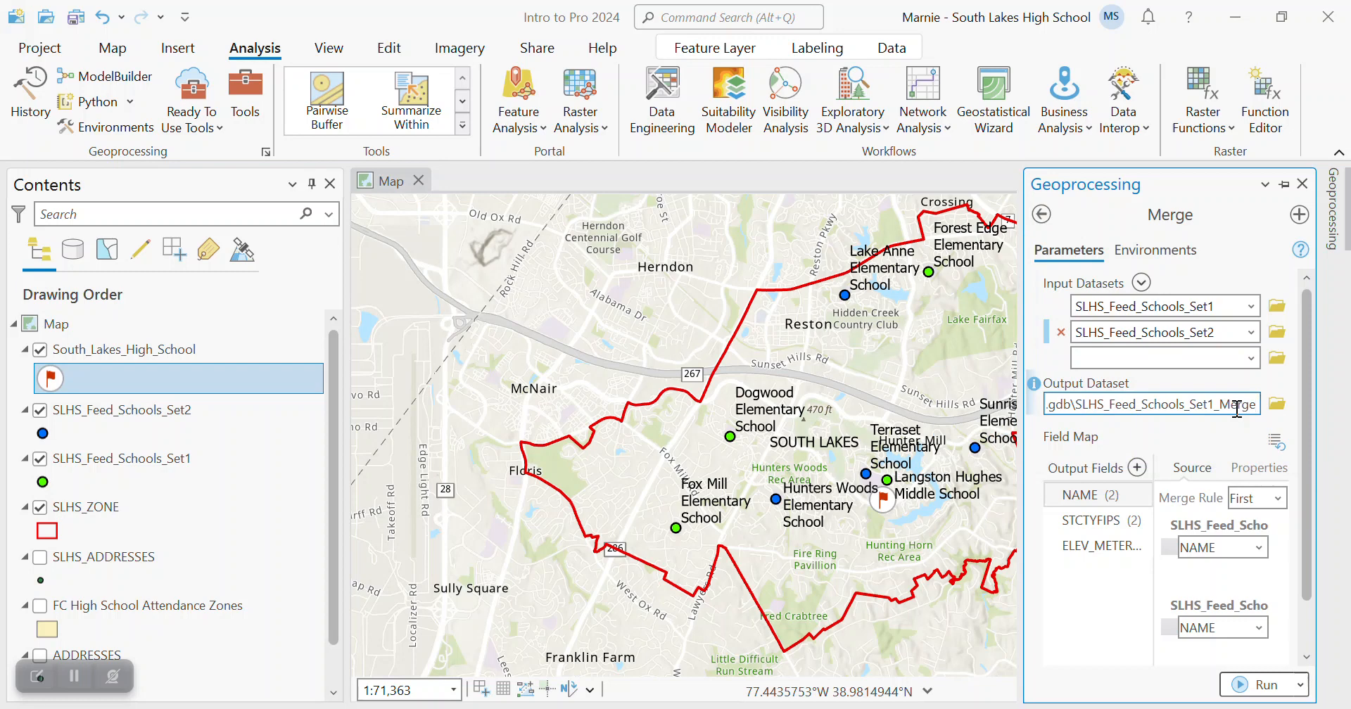
key("BackSpace")
key("BackSpace")
key("BackSpace")
key("BackSpace")
key("BackSpace")
key("BackSpace")
key("BackSpace")
key("BackSpace")
key("BackSpace")
key("BackSpace")
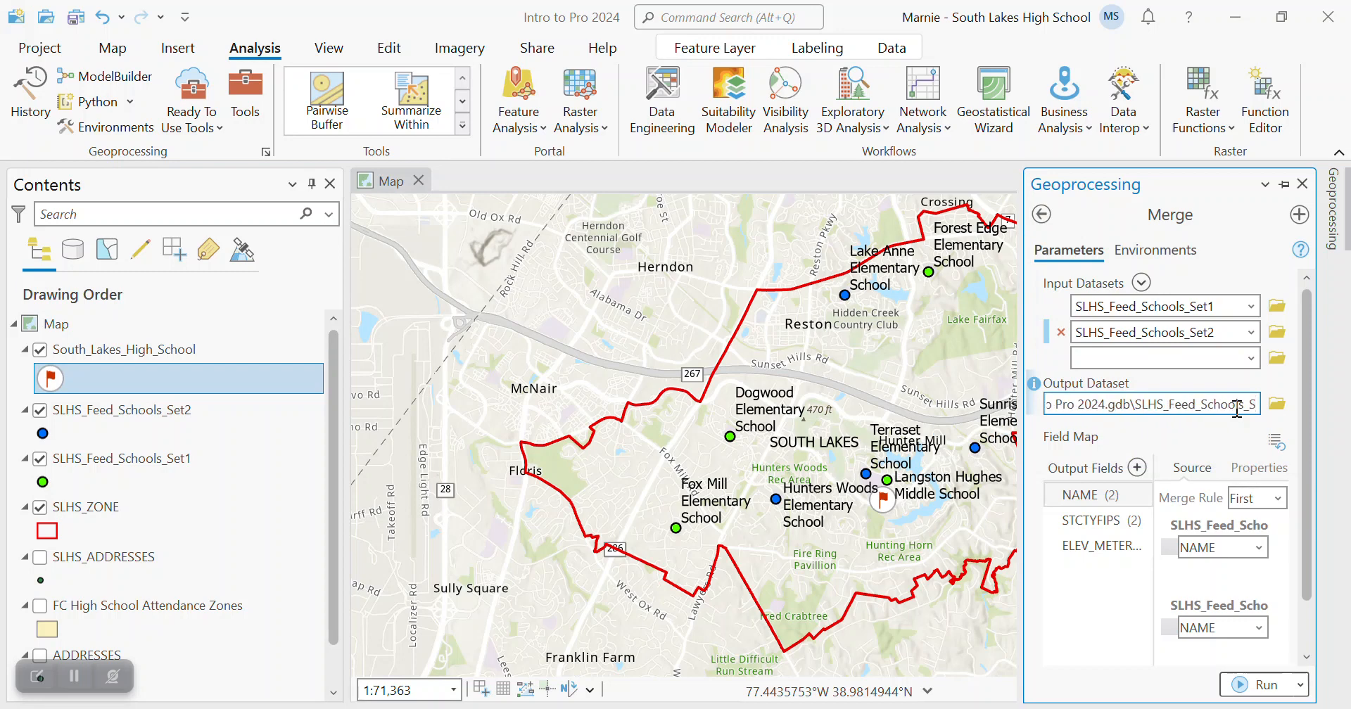
key("BackSpace")
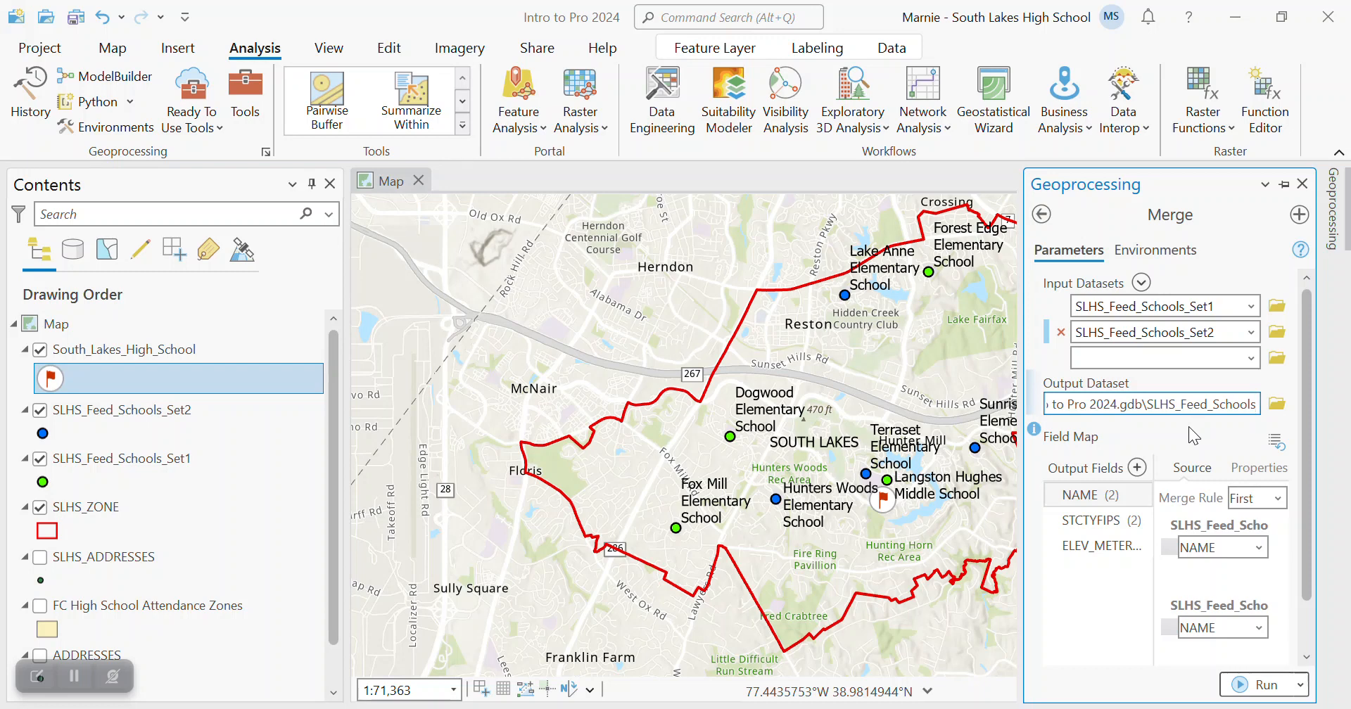
scroll(1175, 433, "down", 1)
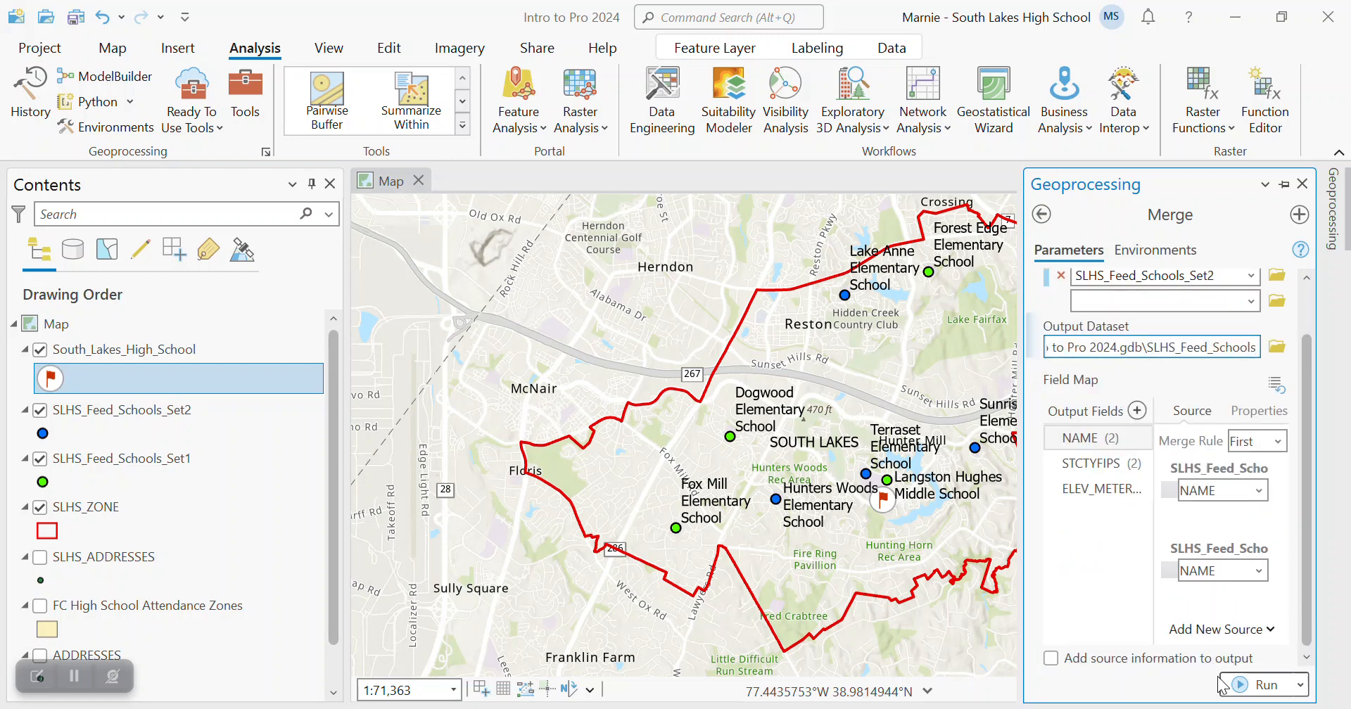
- Run the Merge tool on the two feeder school sets and dismiss its details to check the merged points on the map
left_click(1240, 686)
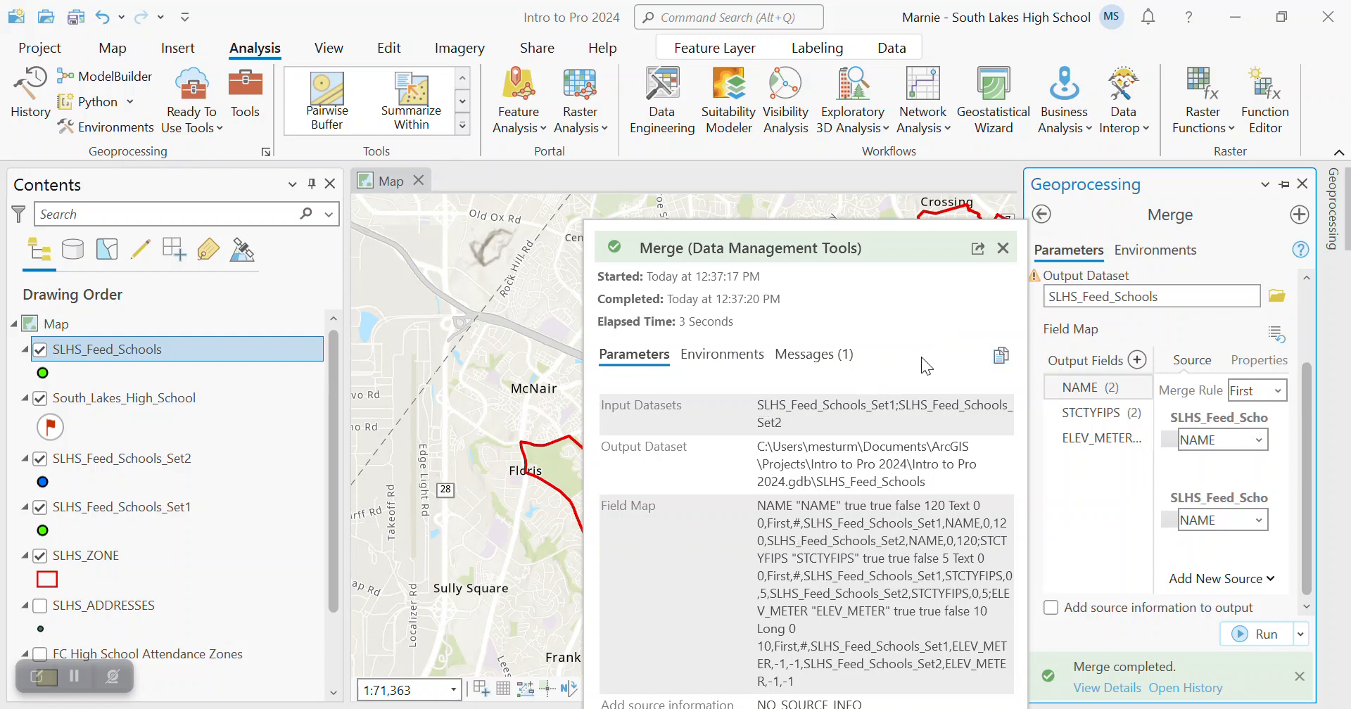
left_click(1003, 247)
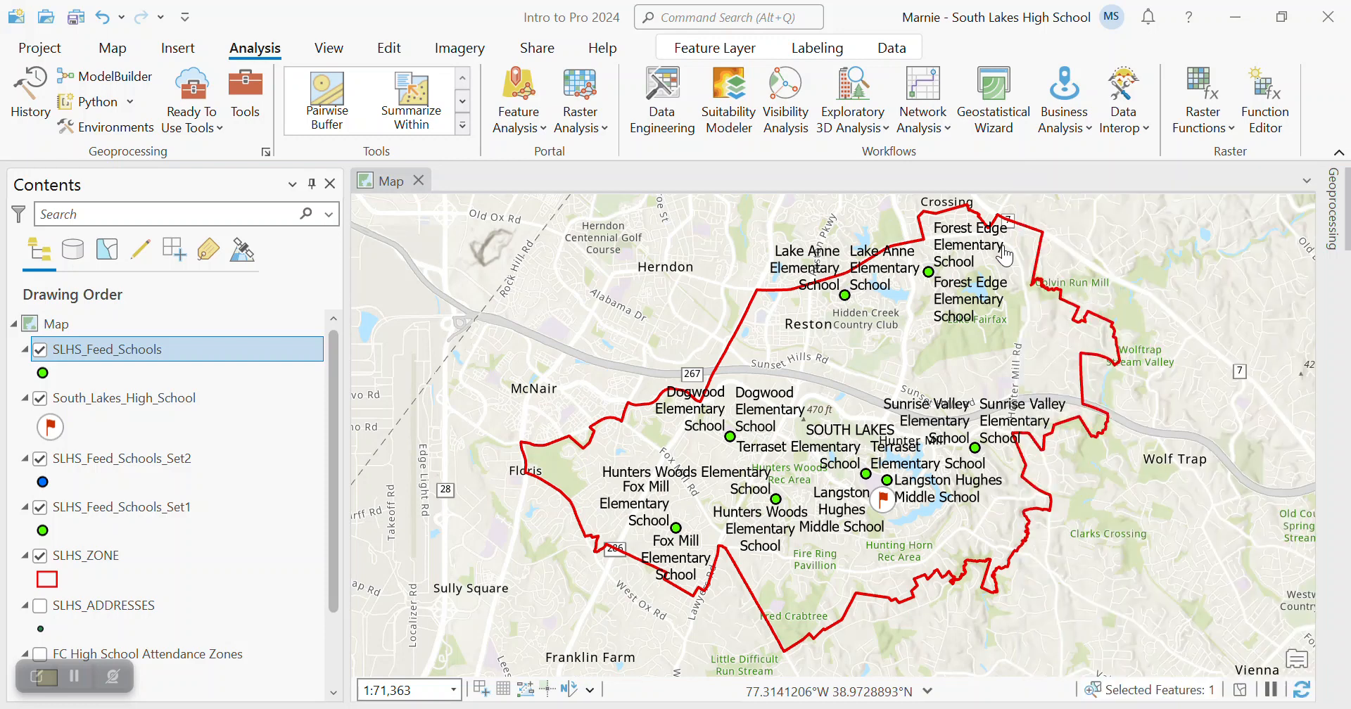
left_click_drag(1015, 376, 985, 379)
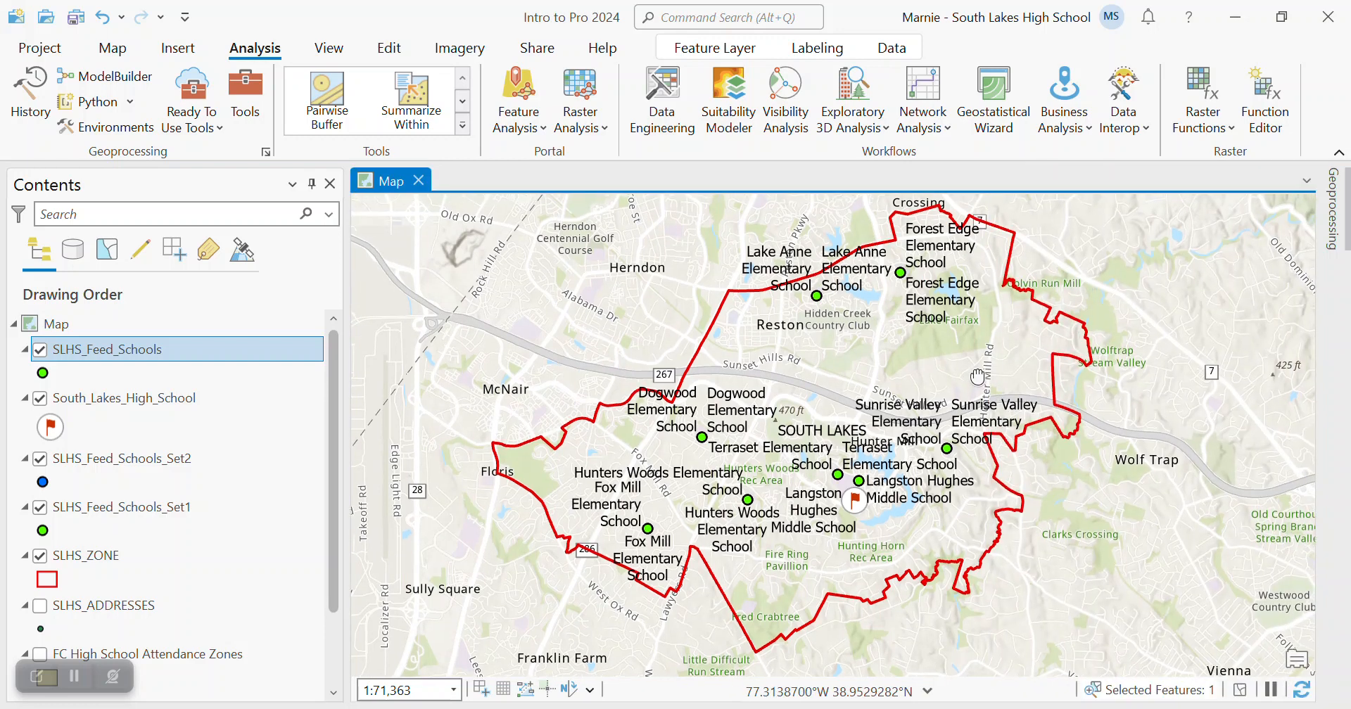
- Turn off SLHS_Feed_Schools_Set1 and remove both the SLHS_Feed_Schools_Set2 and SLHS_Feed_Schools_Set1 layers from the map
left_click(40, 507)
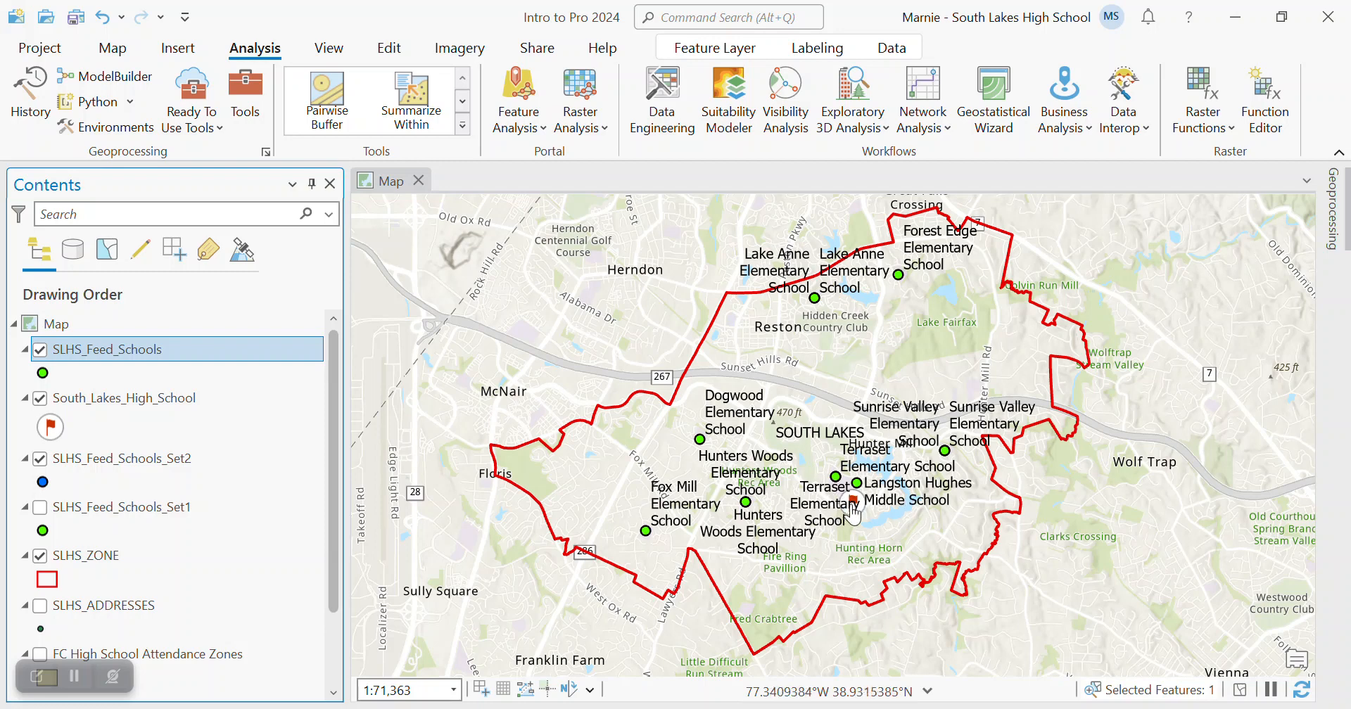
left_click(146, 462)
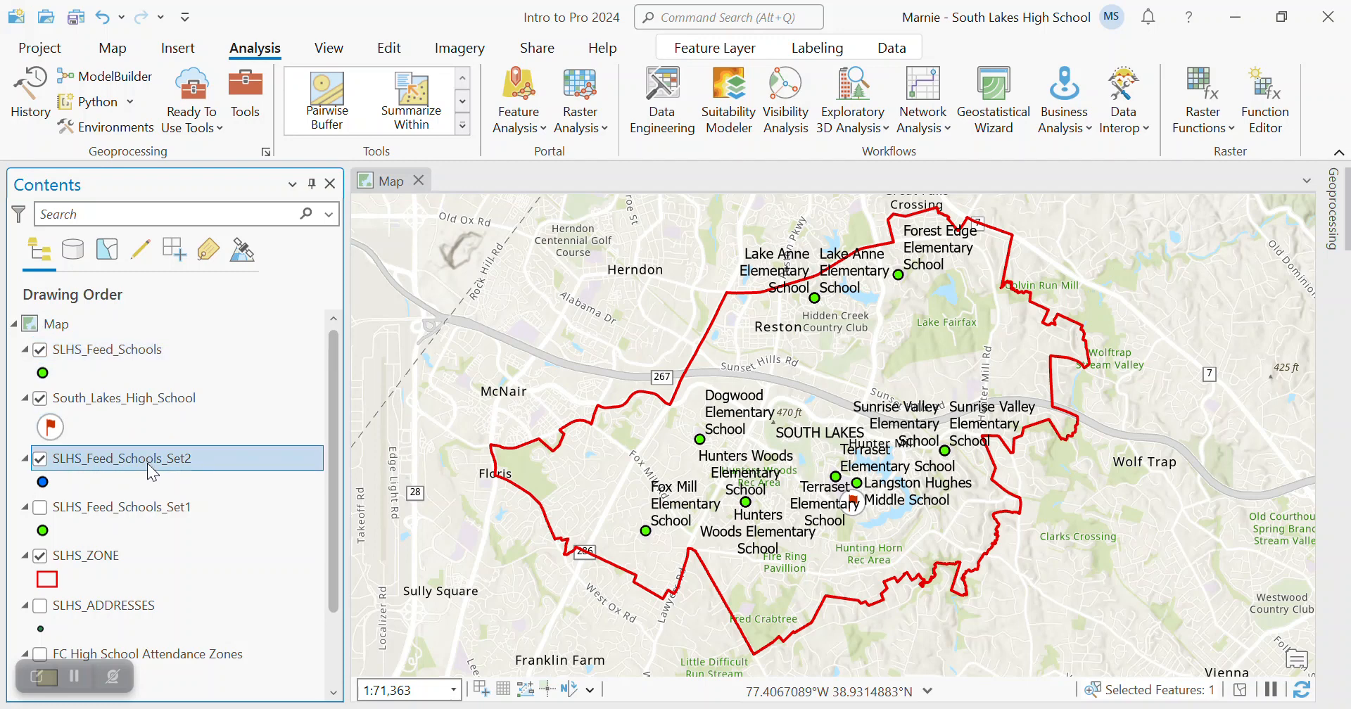
right_click(197, 455)
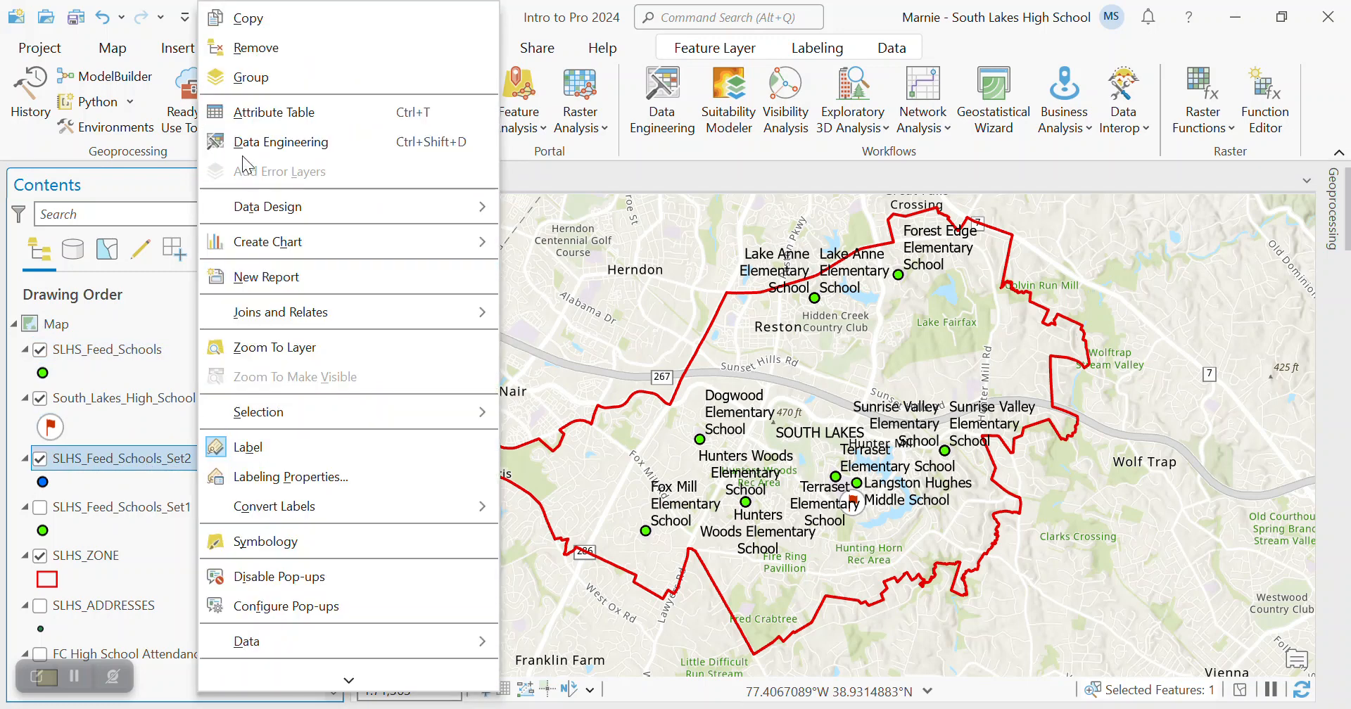
left_click(261, 46)
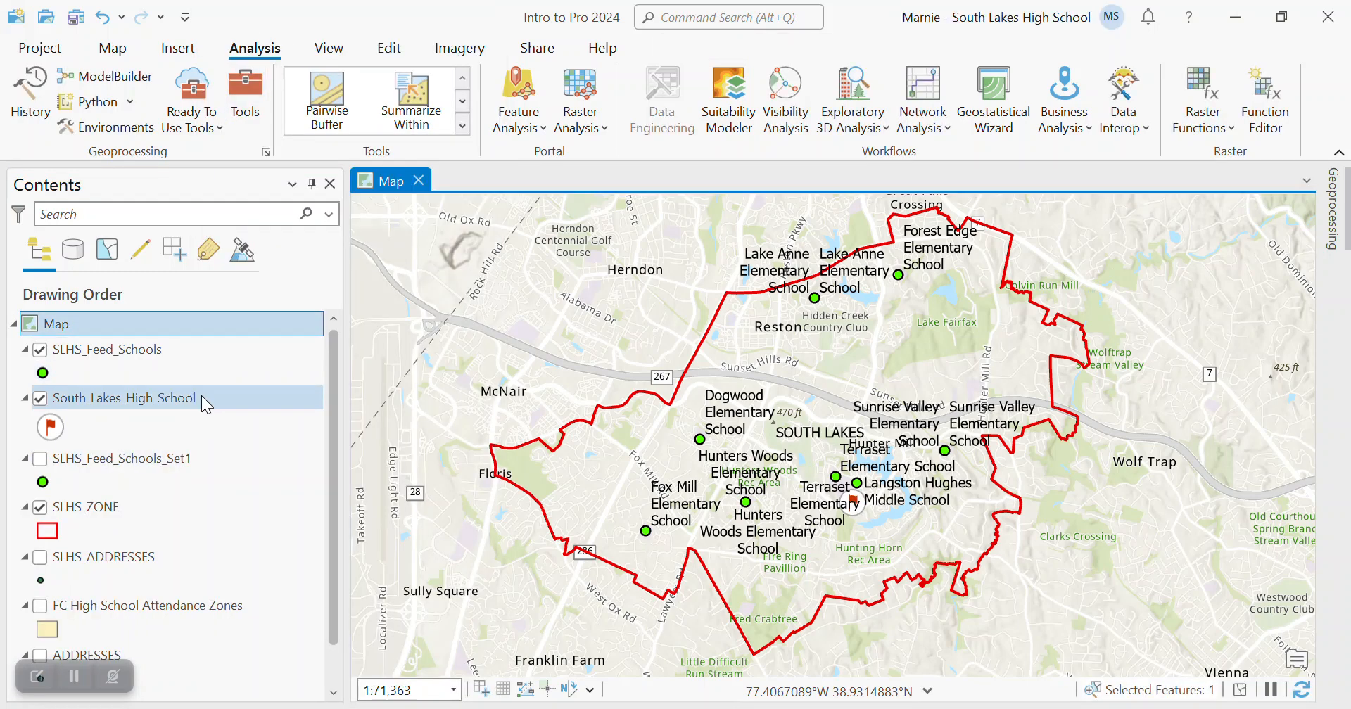
right_click(209, 460)
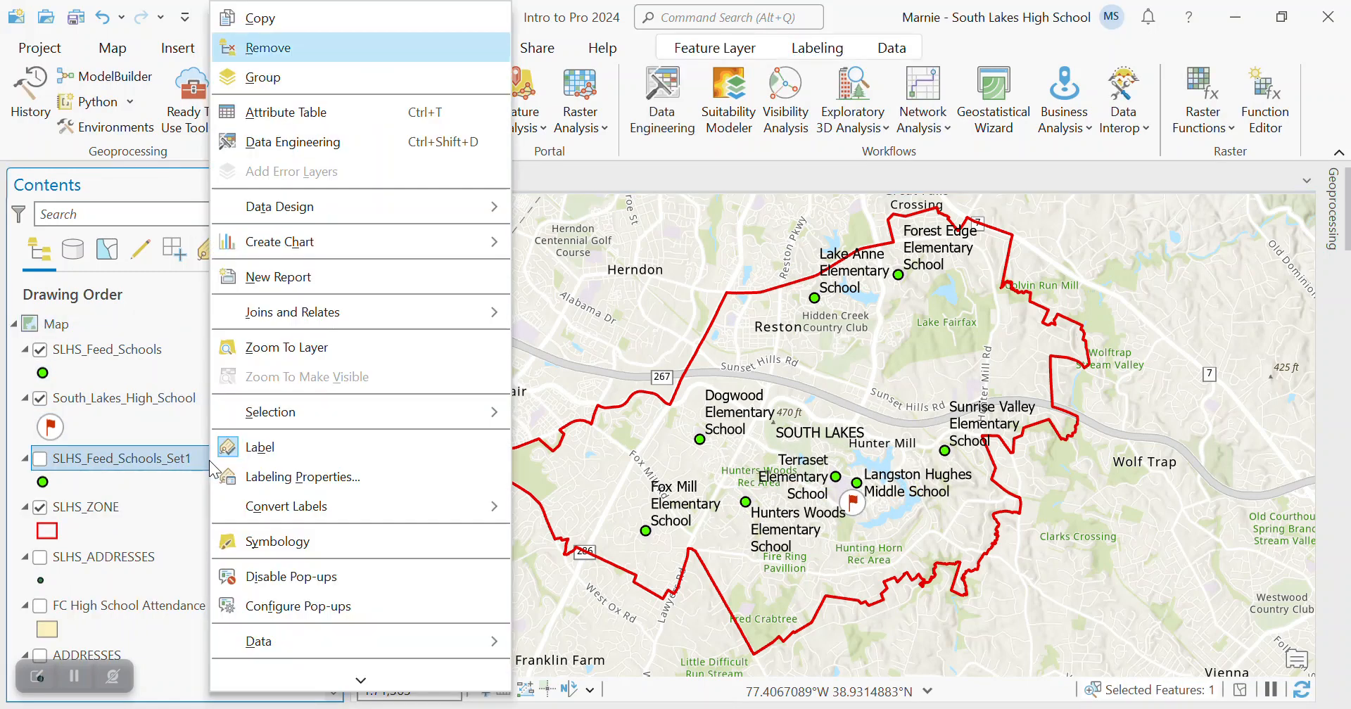
left_click(262, 47)
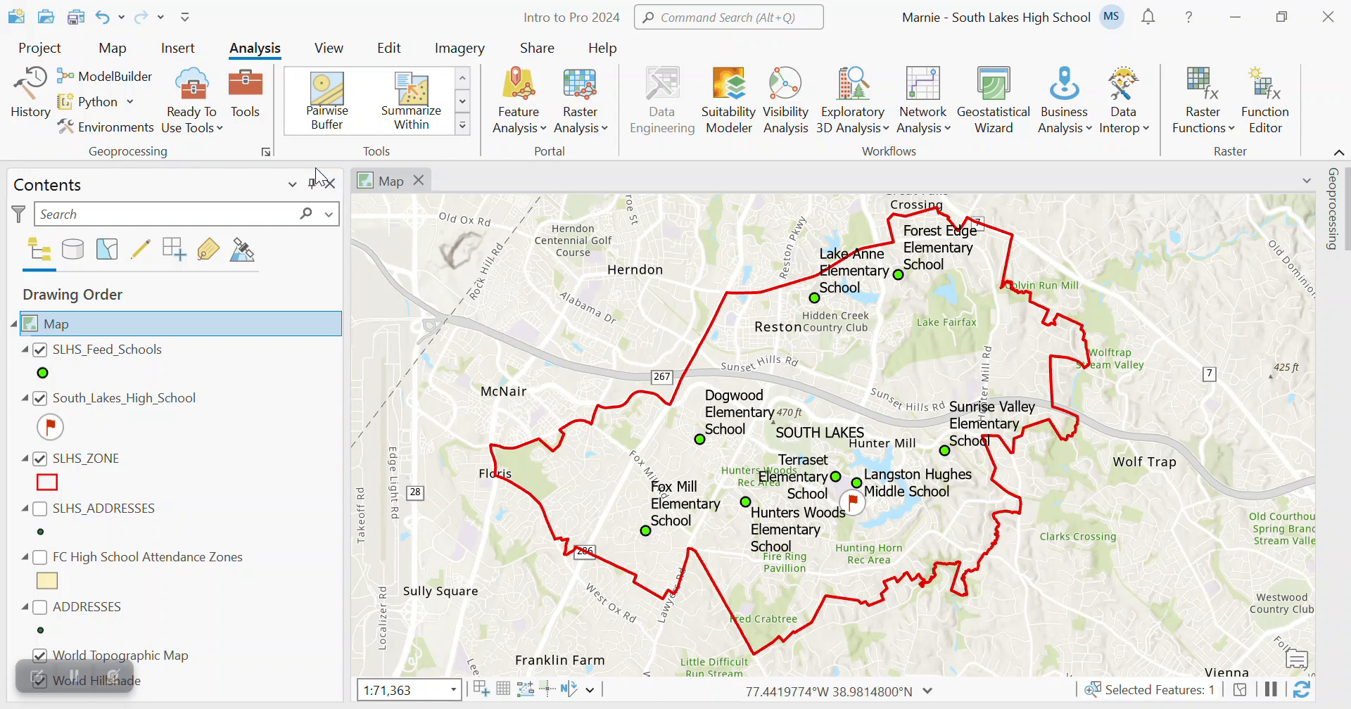
- Show the Geoprocessing pane, search for "buffer" and open the Buffer (Analysis Tools) tool
left_click(244, 87)
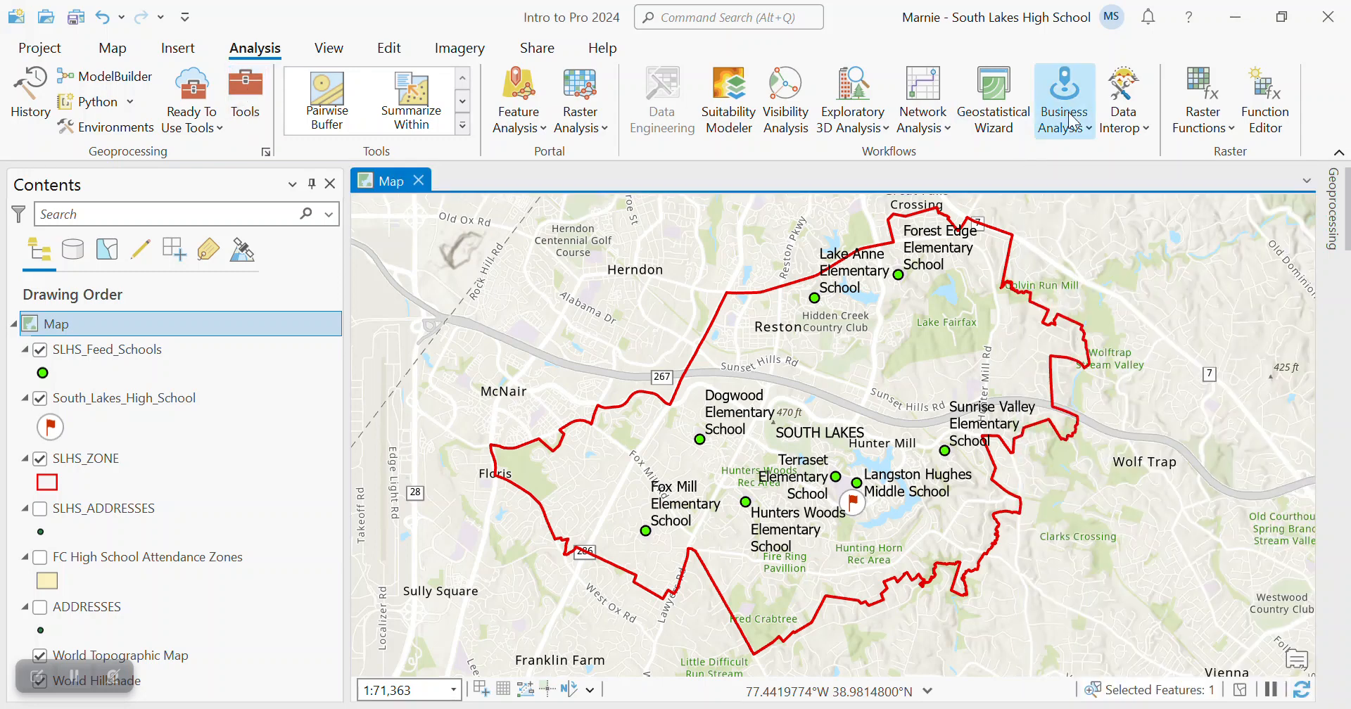
left_click(247, 86)
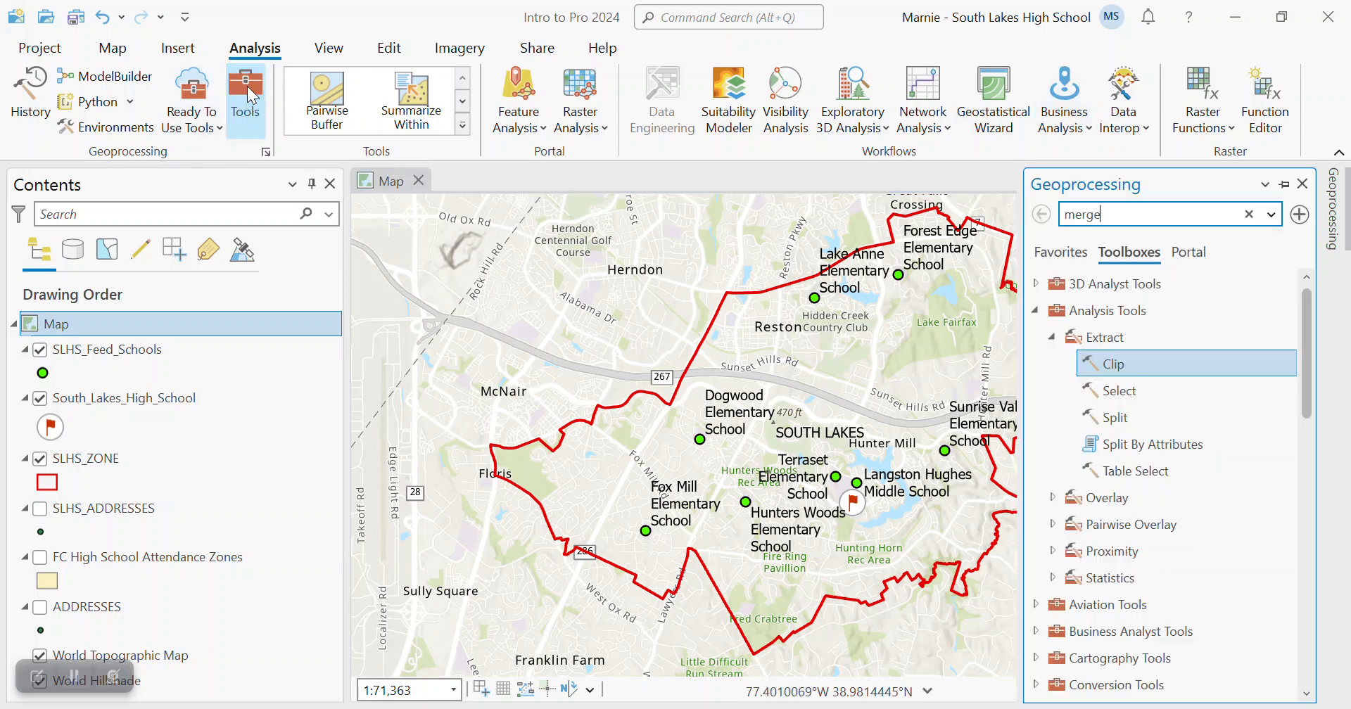
key("BackSpace")
key("BackSpace")
key("BackSpace")
key("BackSpace")
key("BackSpace")
type("buffer")
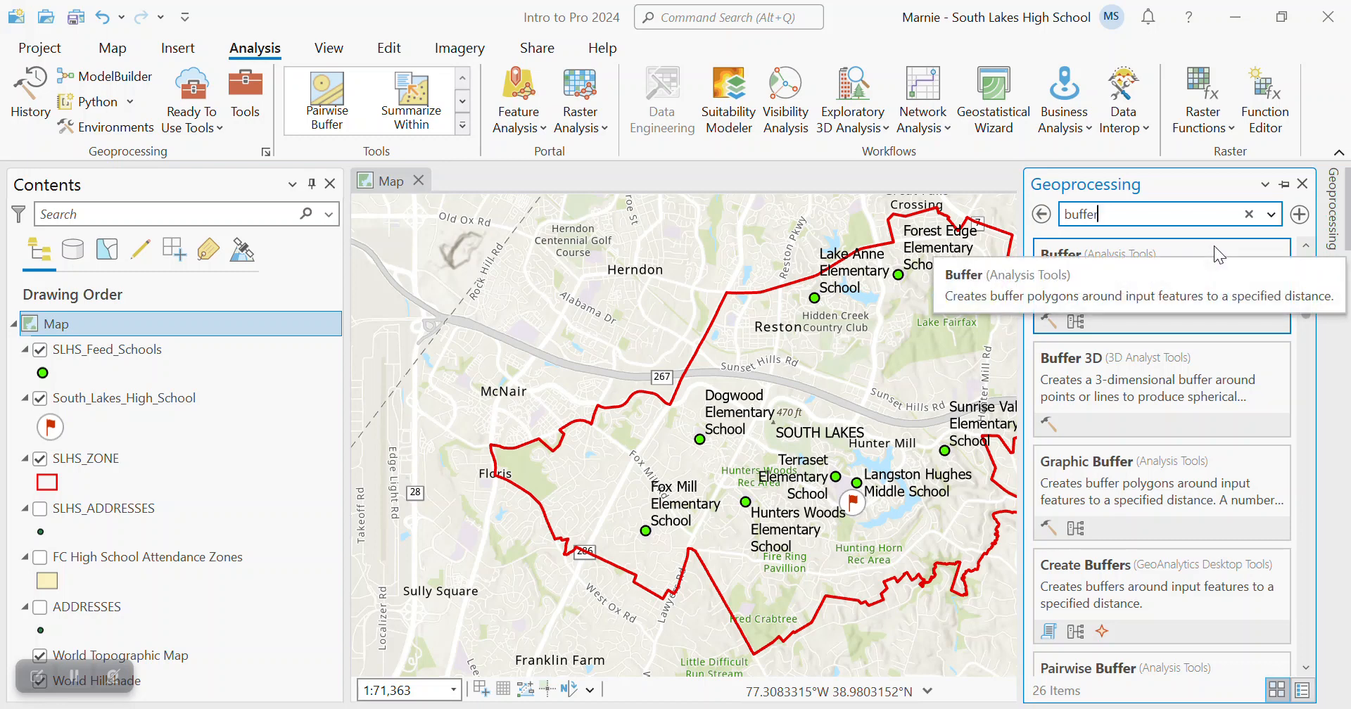
left_click(1163, 243)
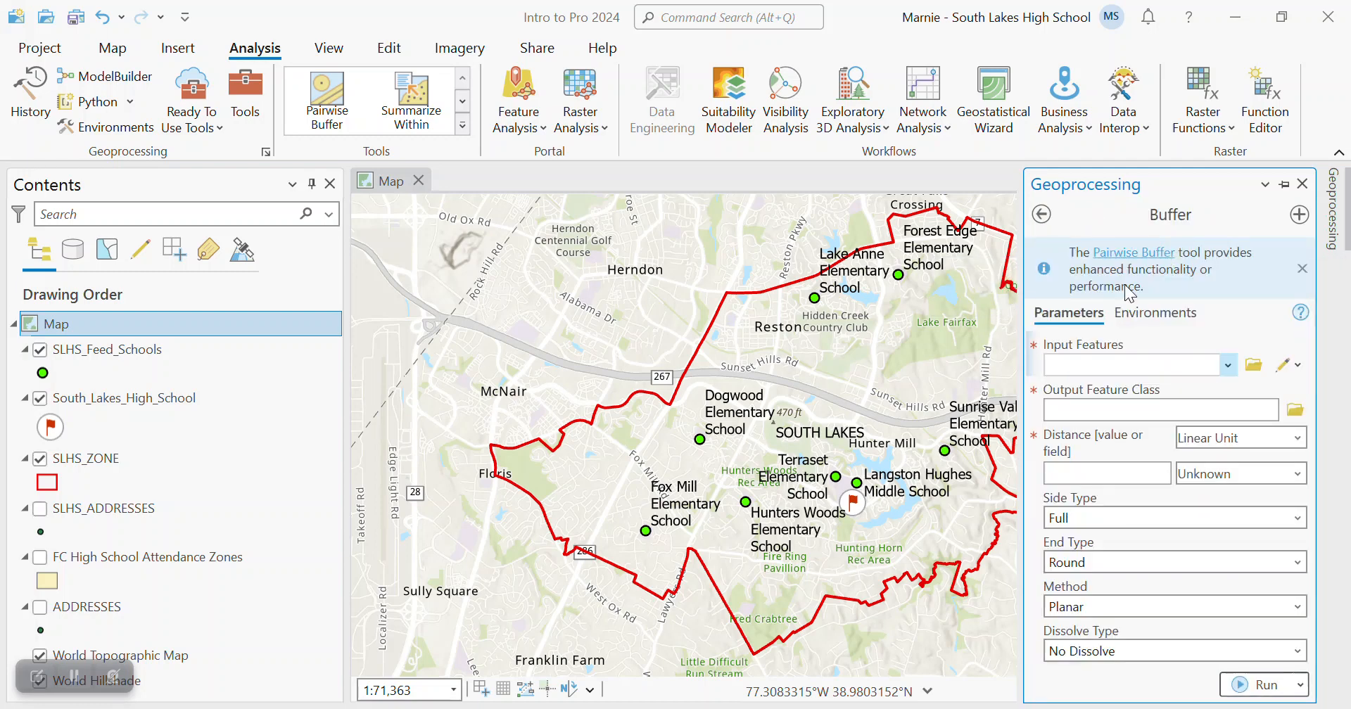
- Choose SLHS_Feed_Schools as the Buffer input and set the distance to 0.75 US Survey Miles
left_click(1227, 365)
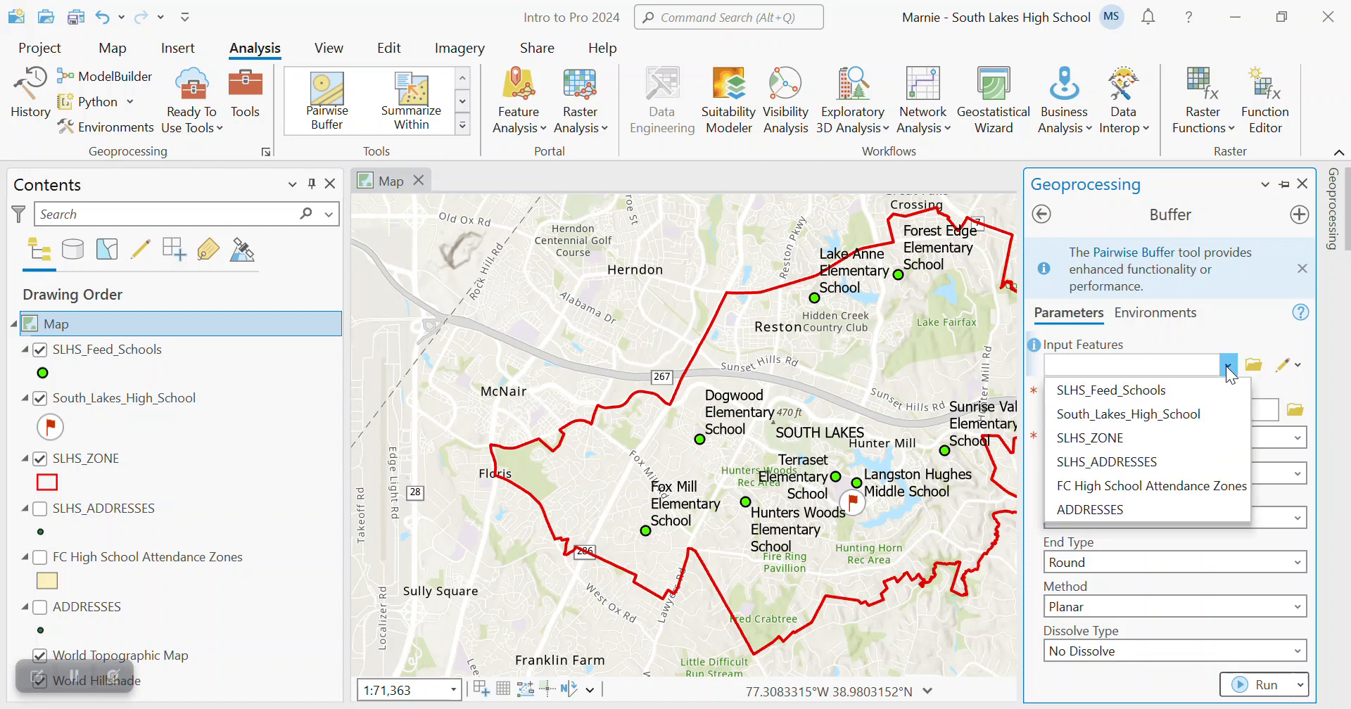
left_click(1175, 390)
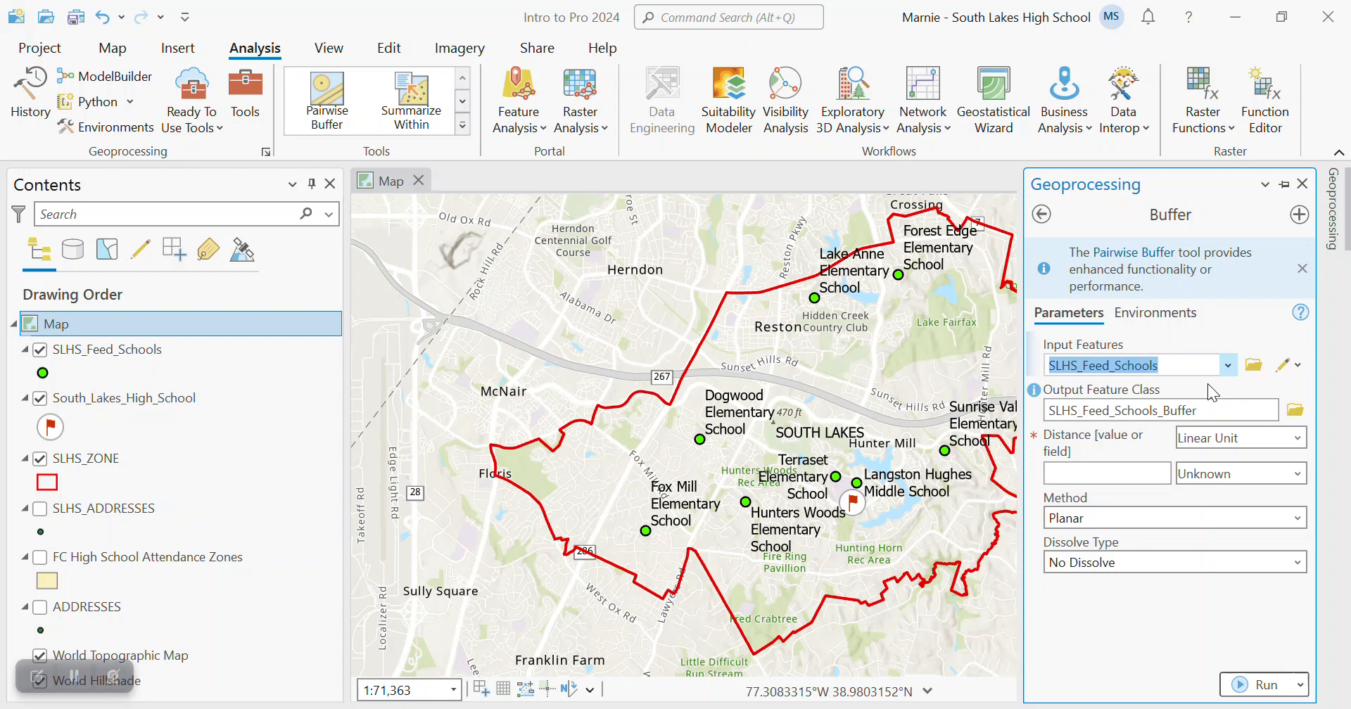
left_click(1111, 473)
type("0.75")
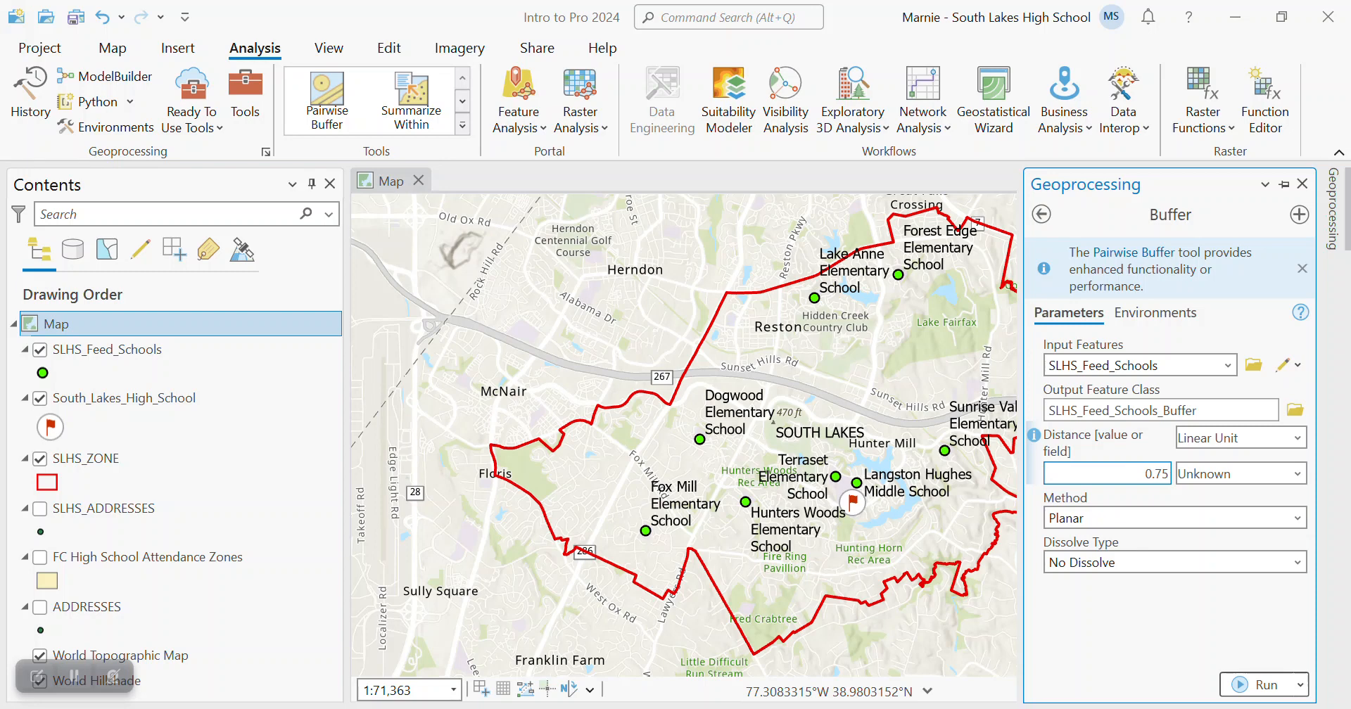
left_click(1193, 474)
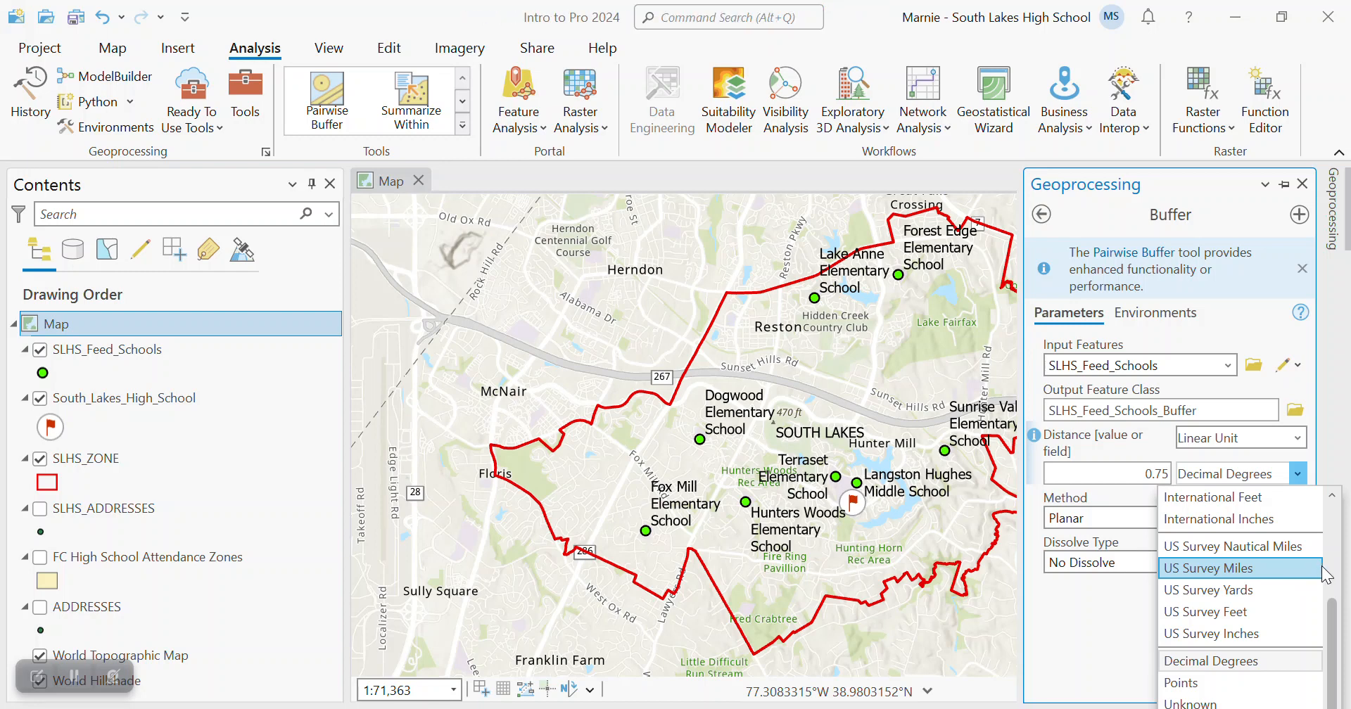
mouse_move(1336, 605)
left_mouse_down()
mouse_move(1344, 493)
mouse_move(1346, 594)
left_mouse_up()
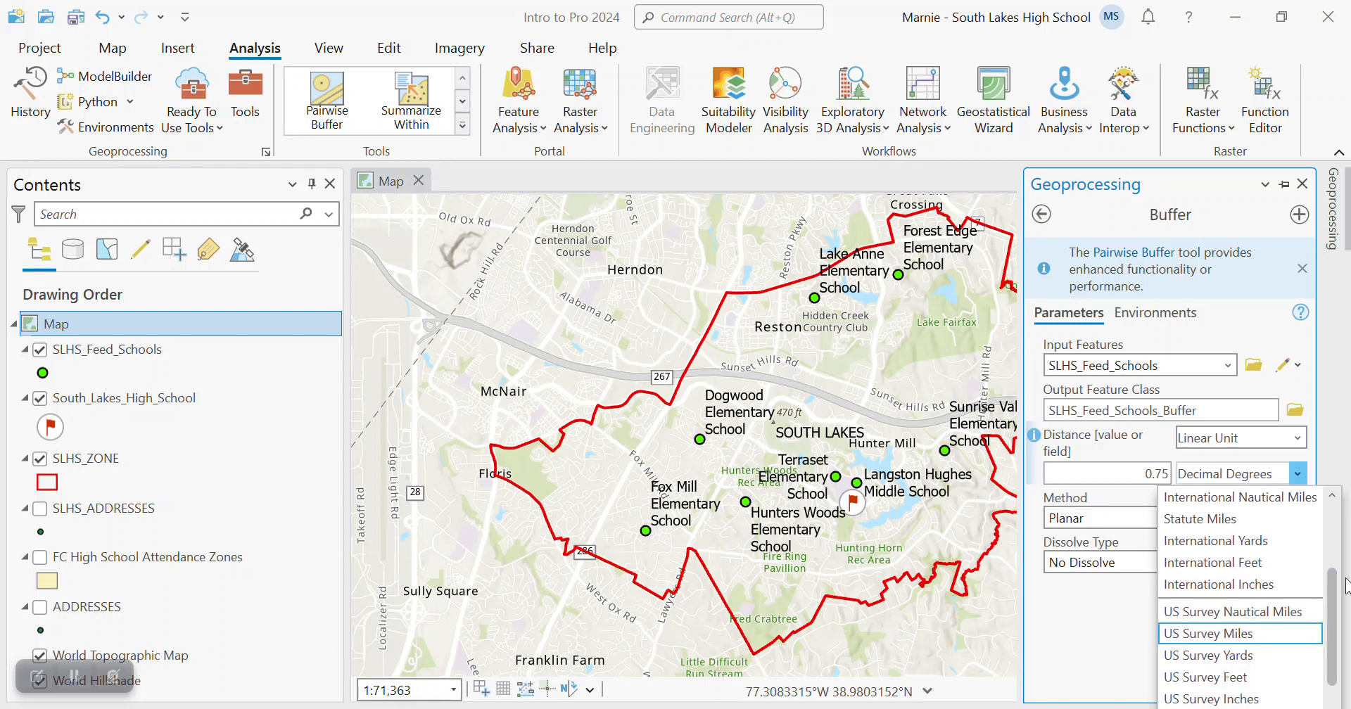
left_click(1232, 636)
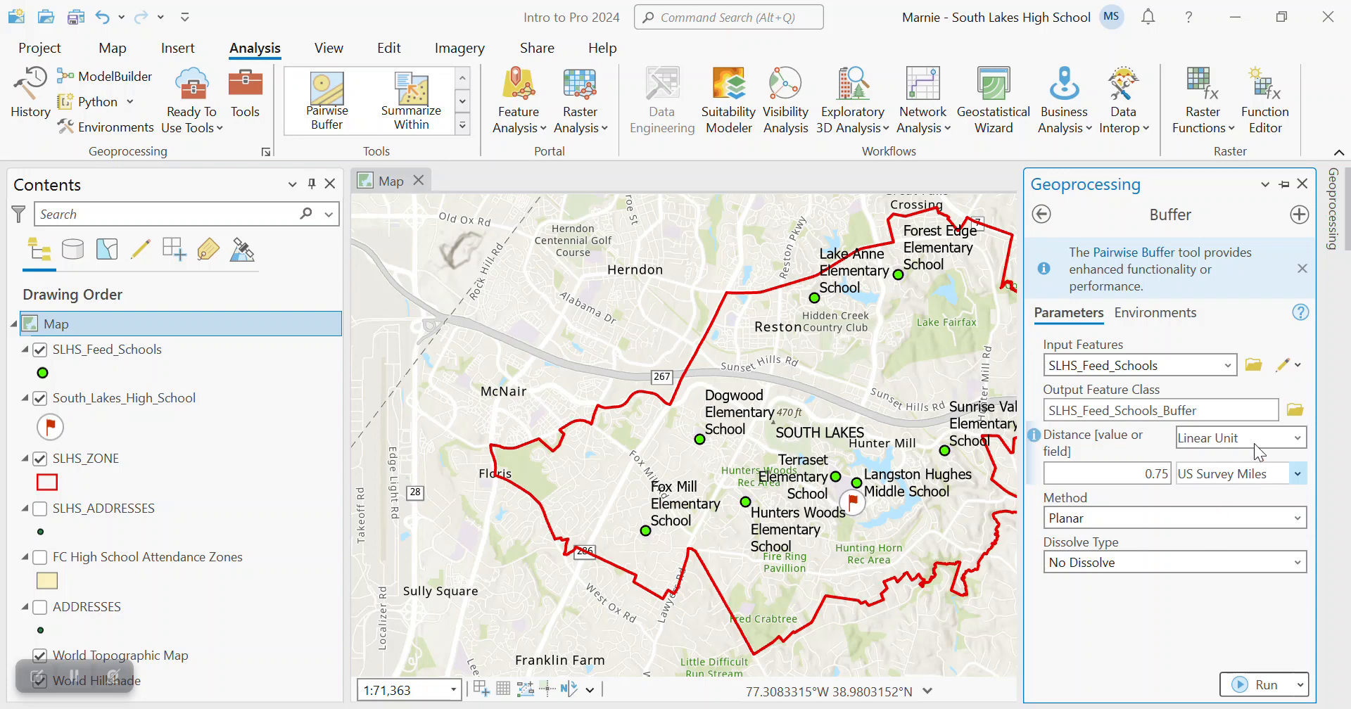
left_click(1298, 473)
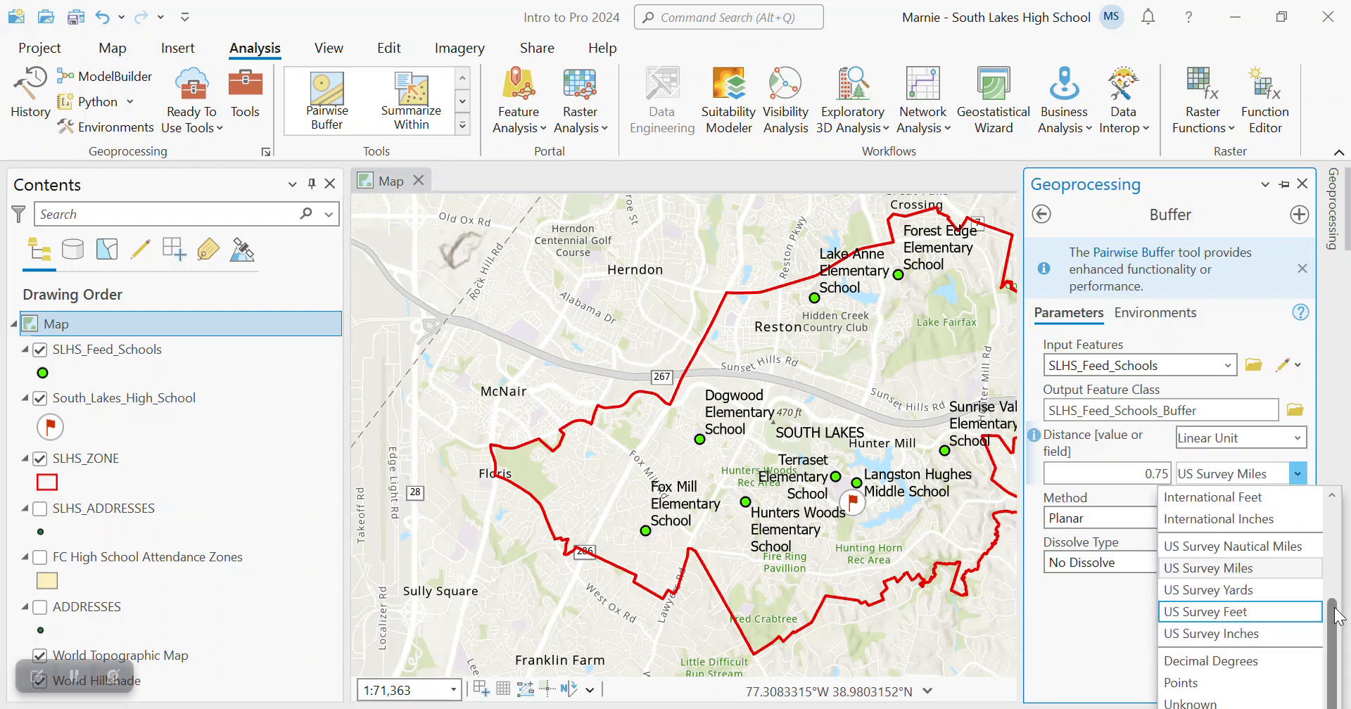
scroll(1320, 568, "up", 2)
scroll(1322, 570, "up", 2)
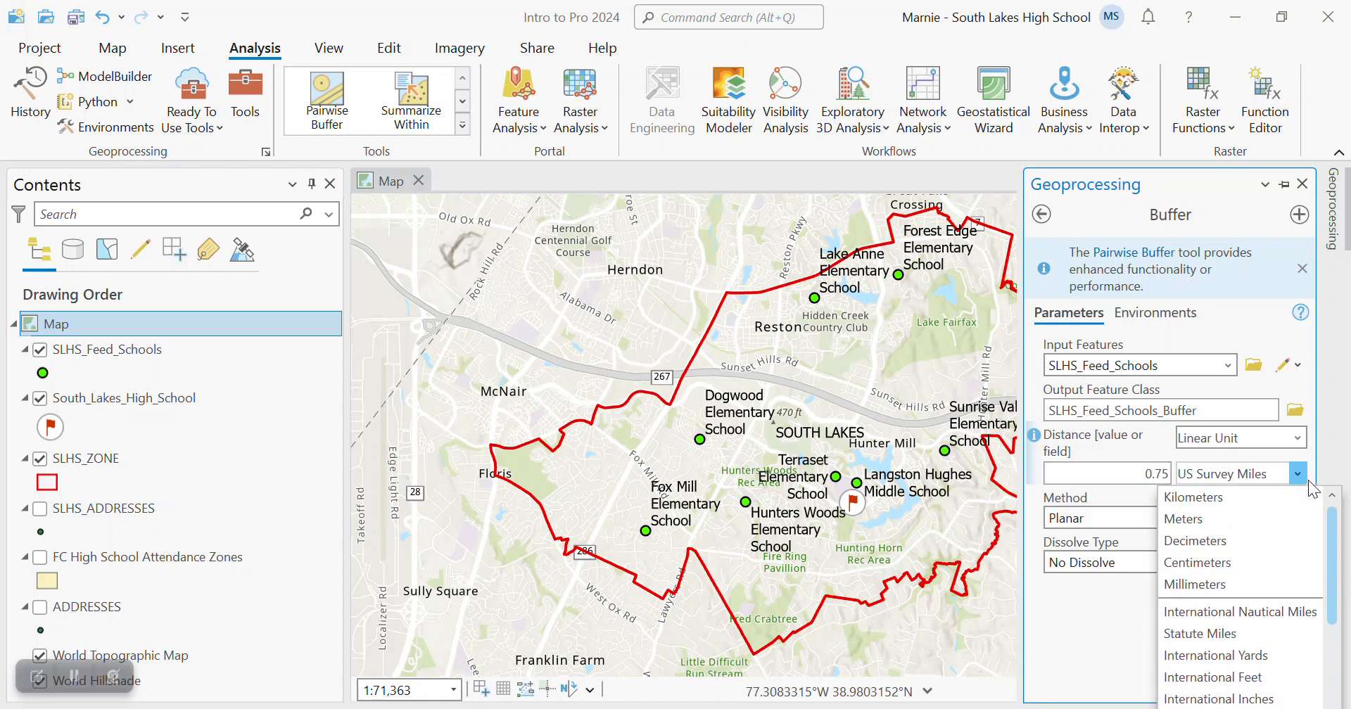
scroll(1311, 554, "down", 2)
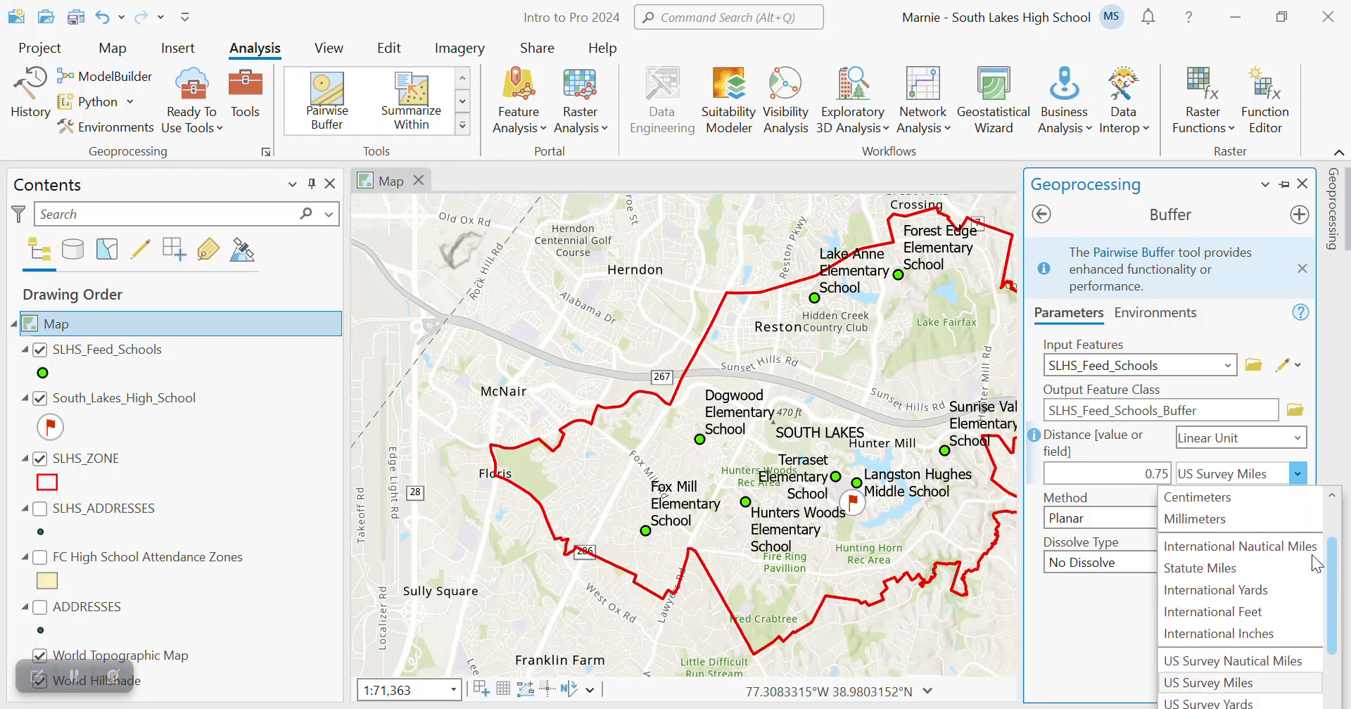
left_click(1075, 640)
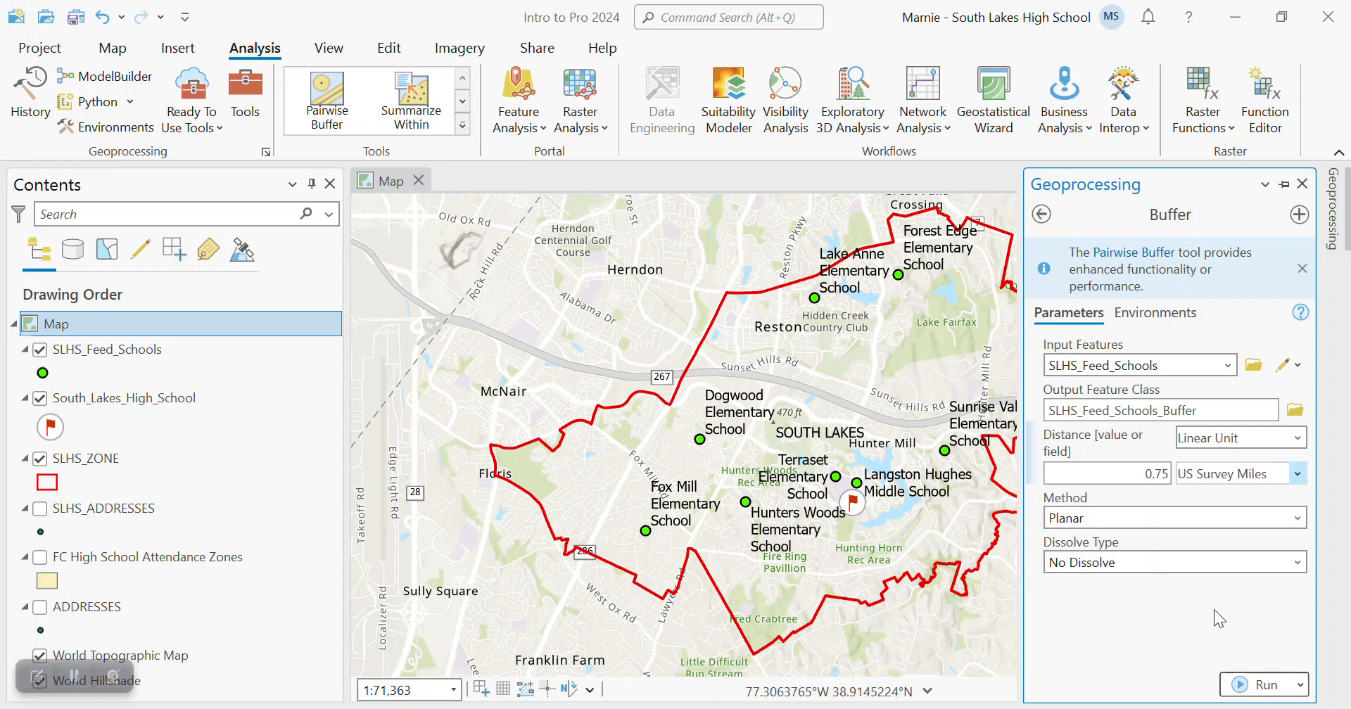
- Run the Buffer tool with No Dissolve to create SLHS_Feed_Schools_Buffer and close the Geoprocessing pane
left_click(1246, 691)
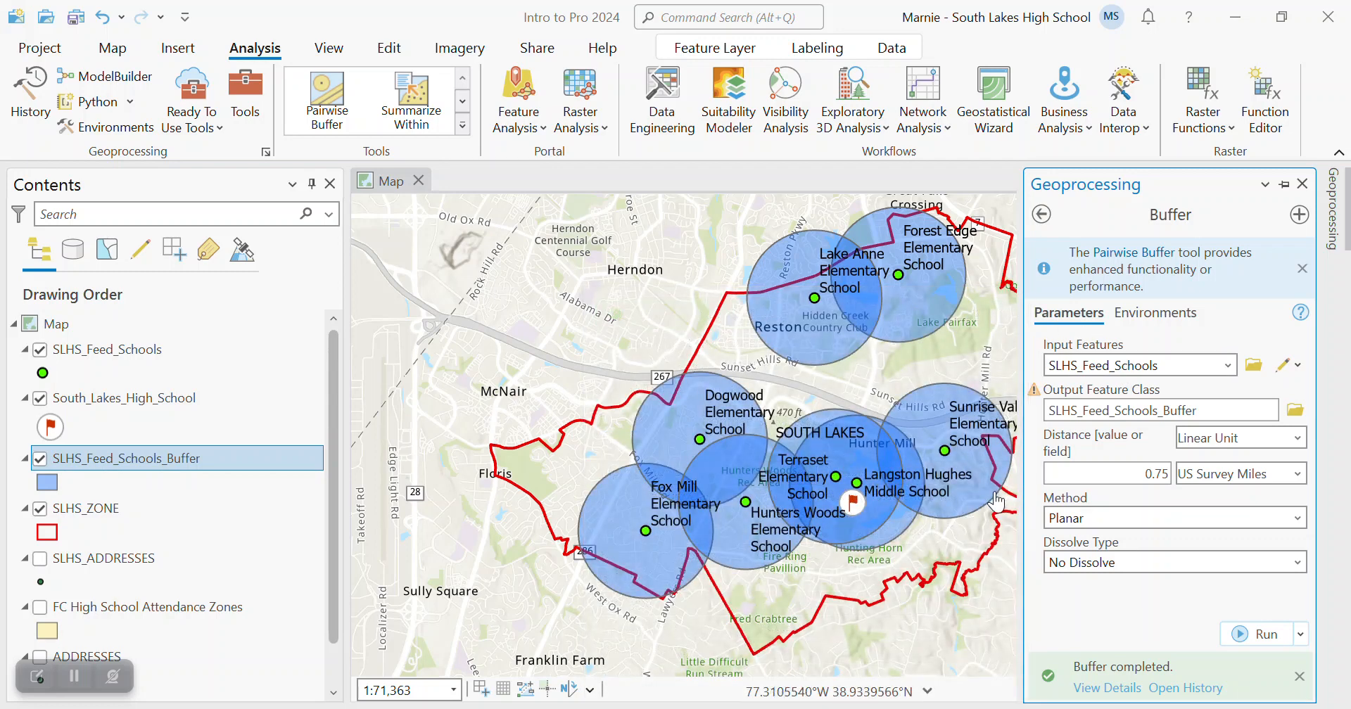
left_click(1303, 184)
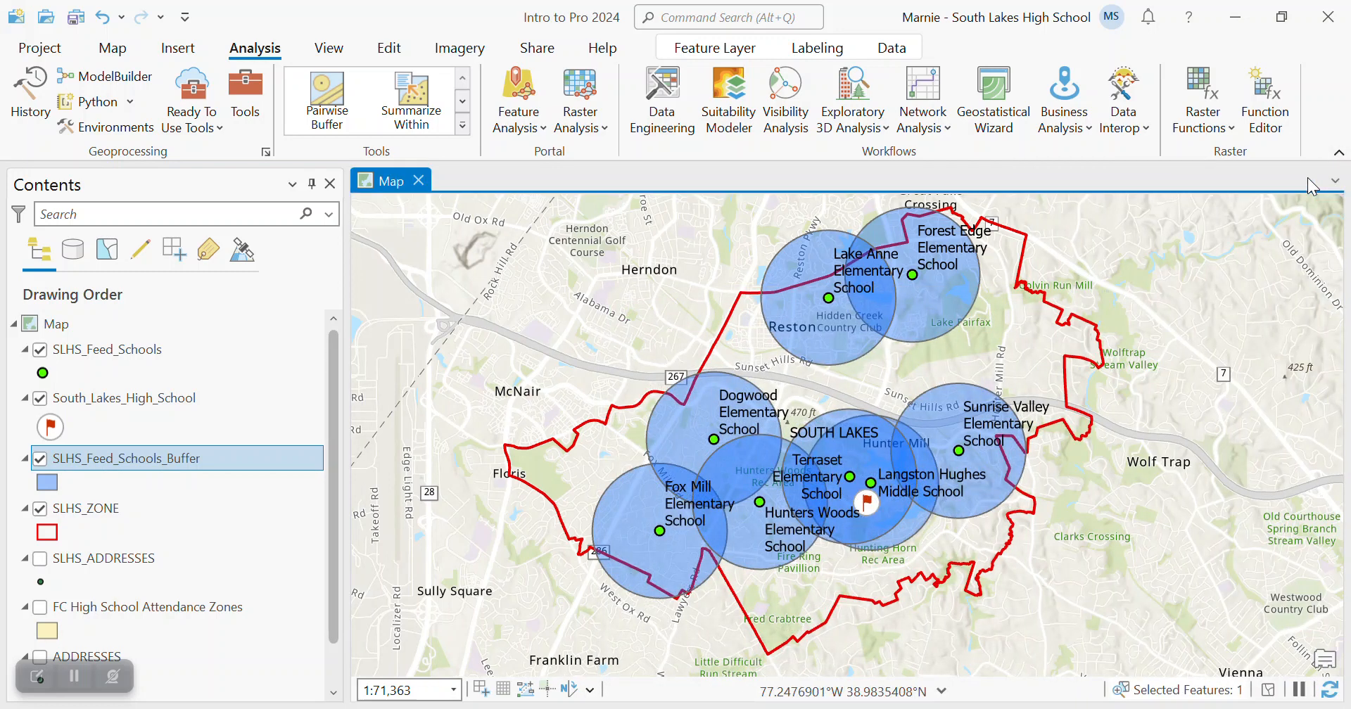
left_click(73, 672)
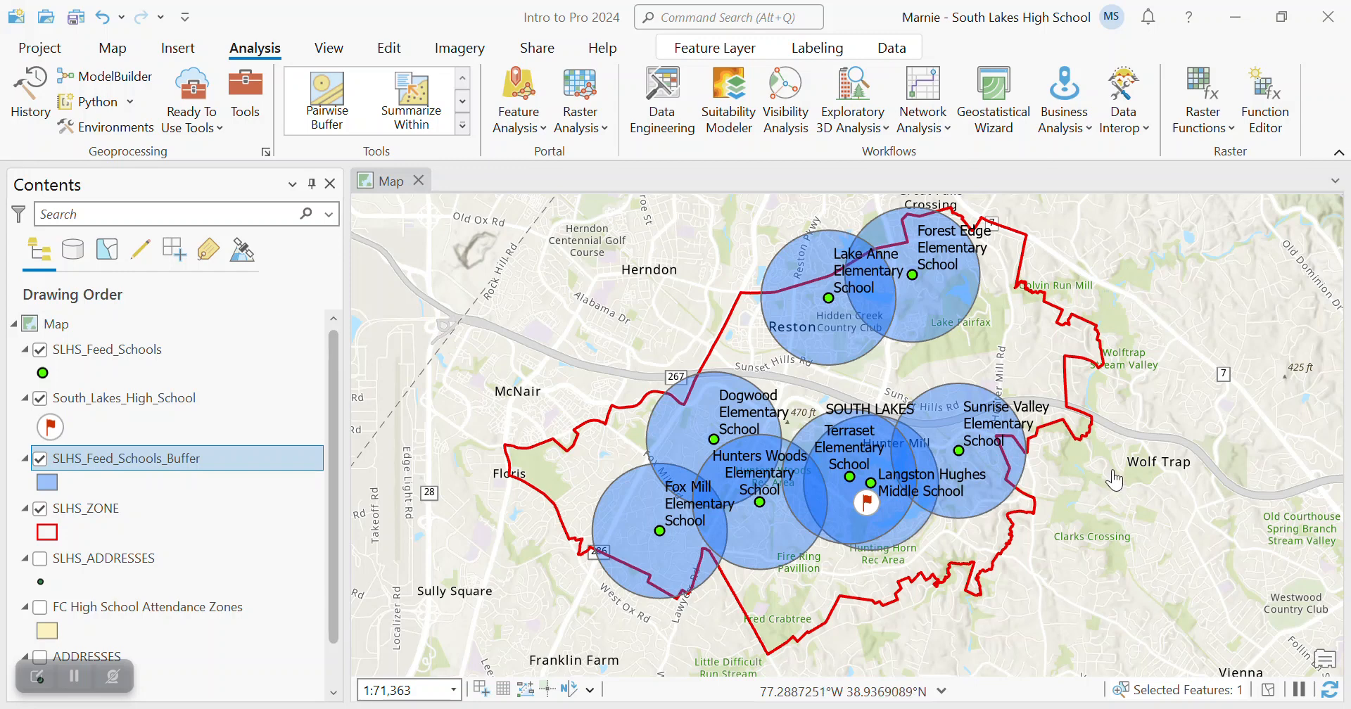
- Show the Geoprocessing pane again and open the Buffer tool from the Proximity toolset of the Analysis Tools
left_click(242, 86)
left_click(1155, 213)
key("Return")
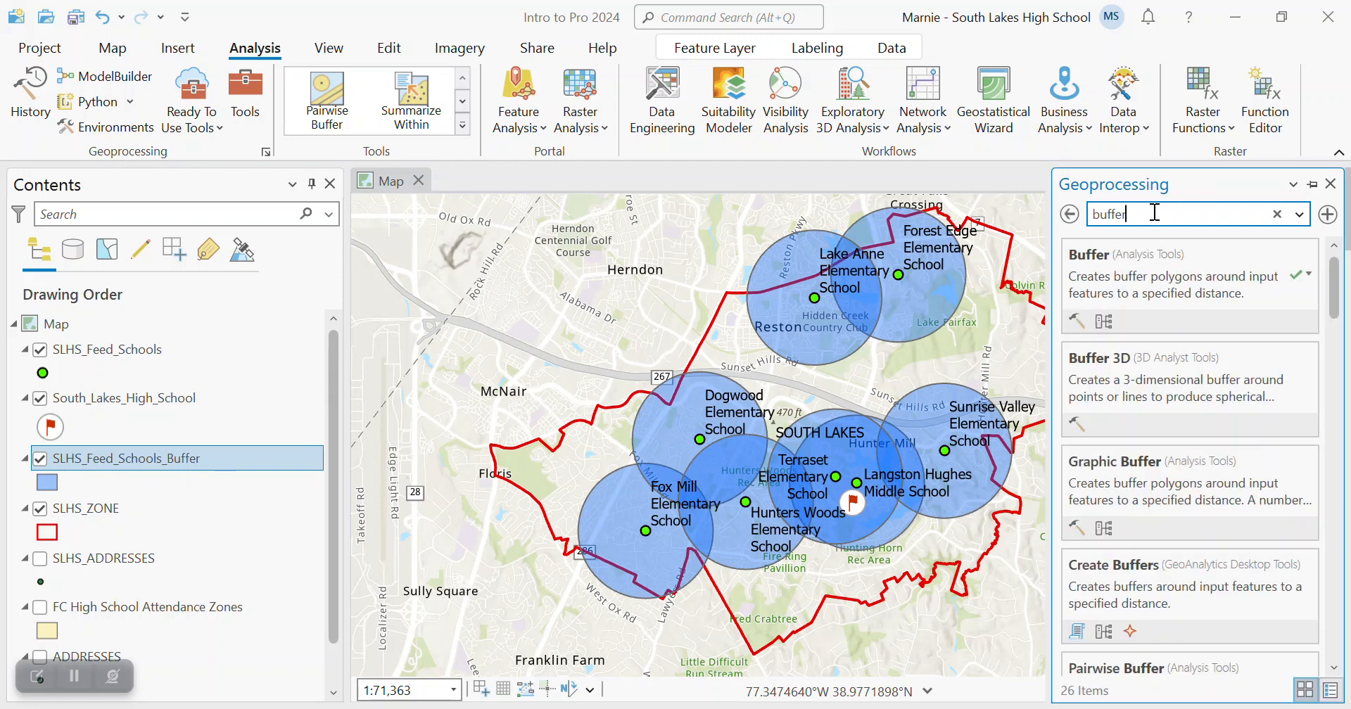
left_click(1162, 262)
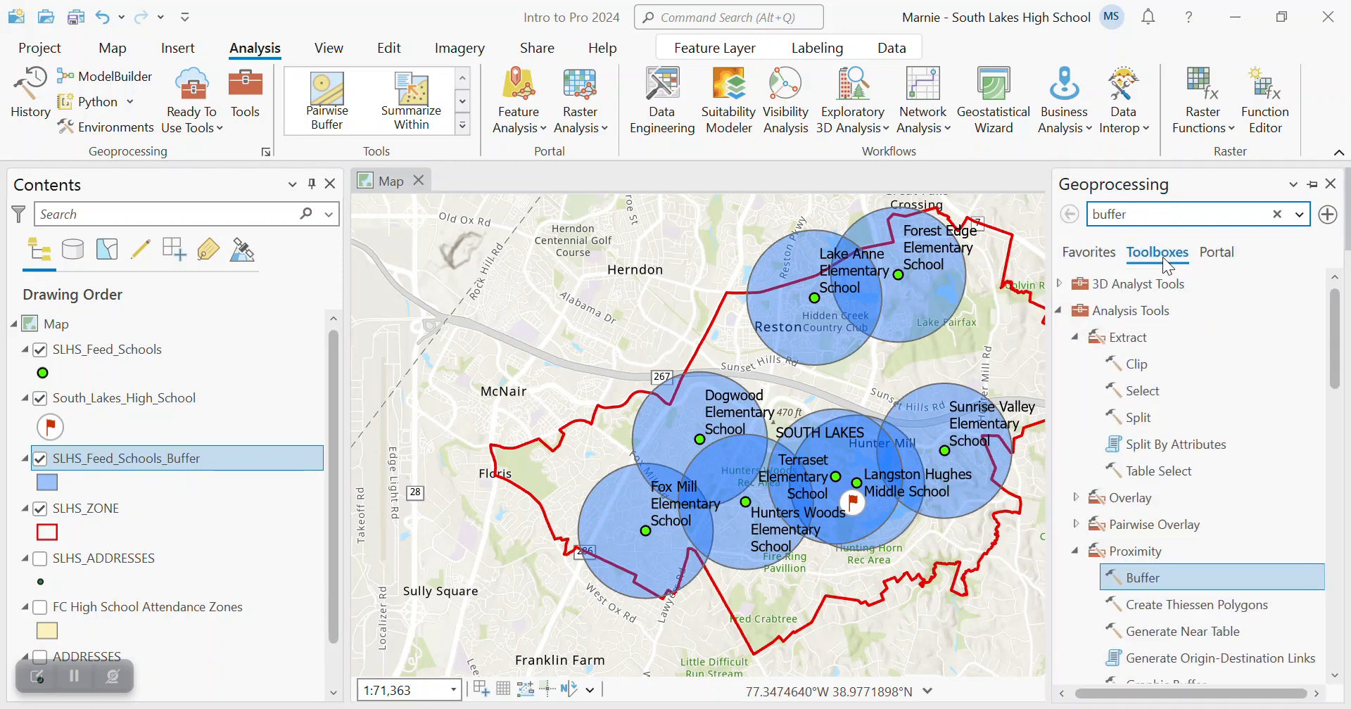
double_click(1156, 580)
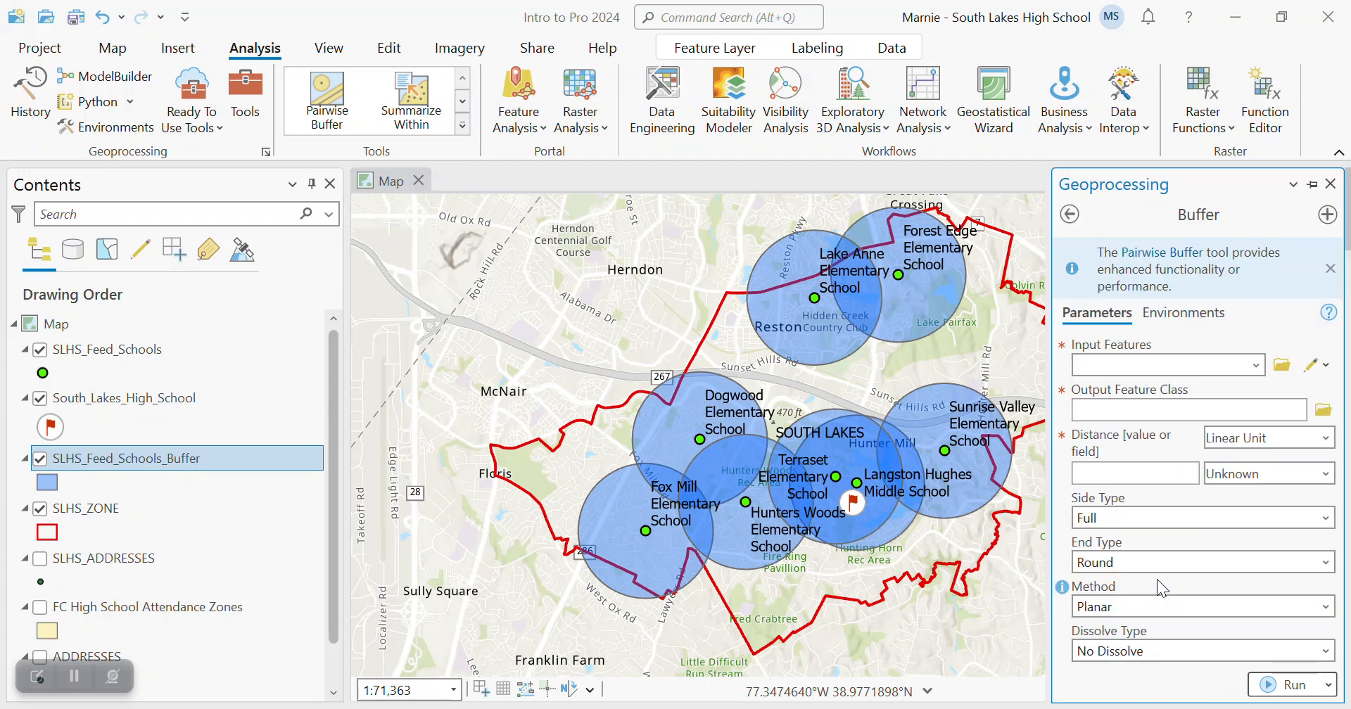
- Set up a second buffer of SLHS_Feed_Schools, output SLHS_Feed_Schools_Buffer1, with a distance of 0.75 US Survey Miles
left_click(1256, 363)
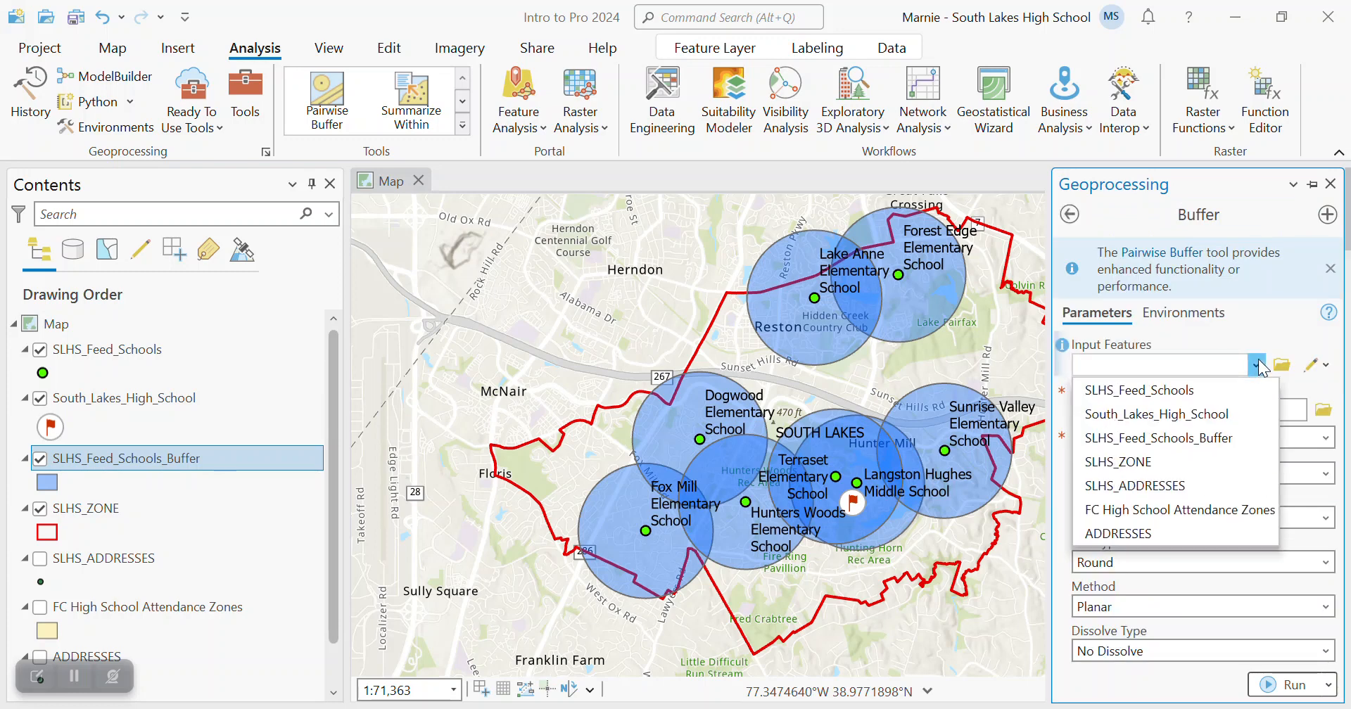
left_click(1205, 388)
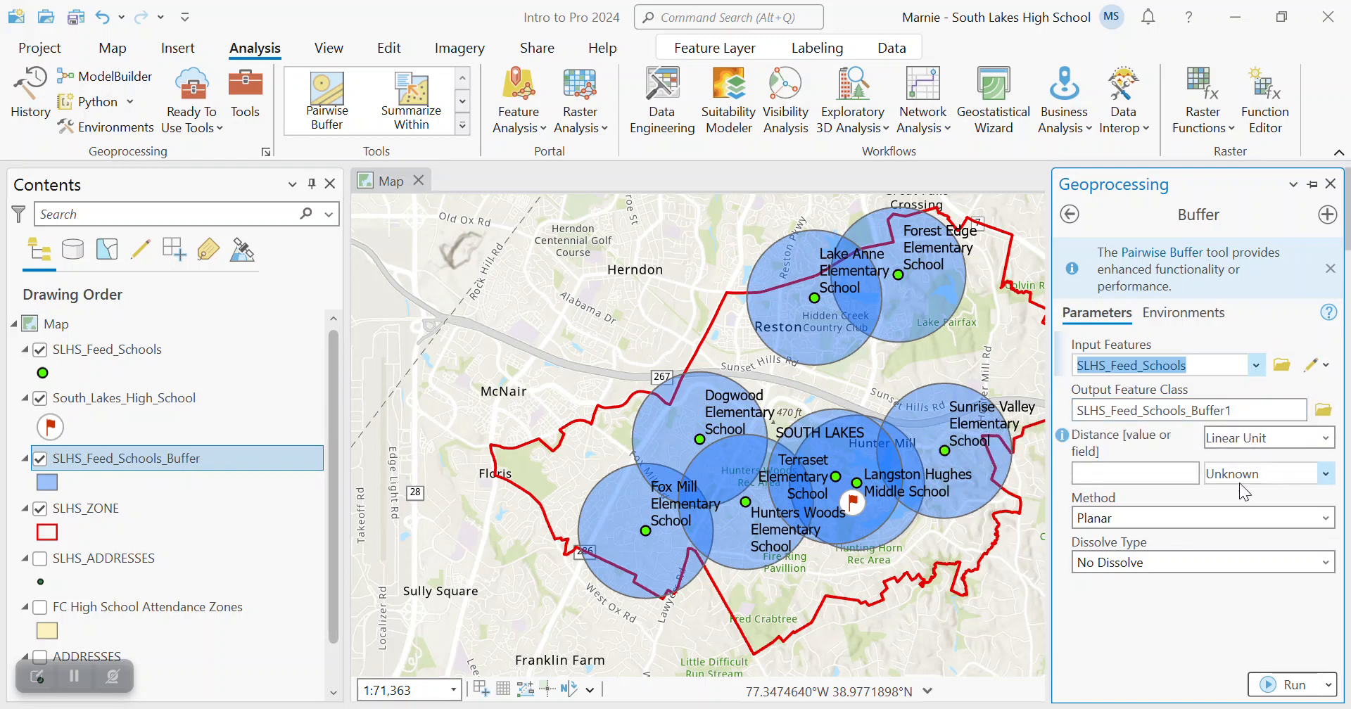
left_click(1146, 470)
type(".75")
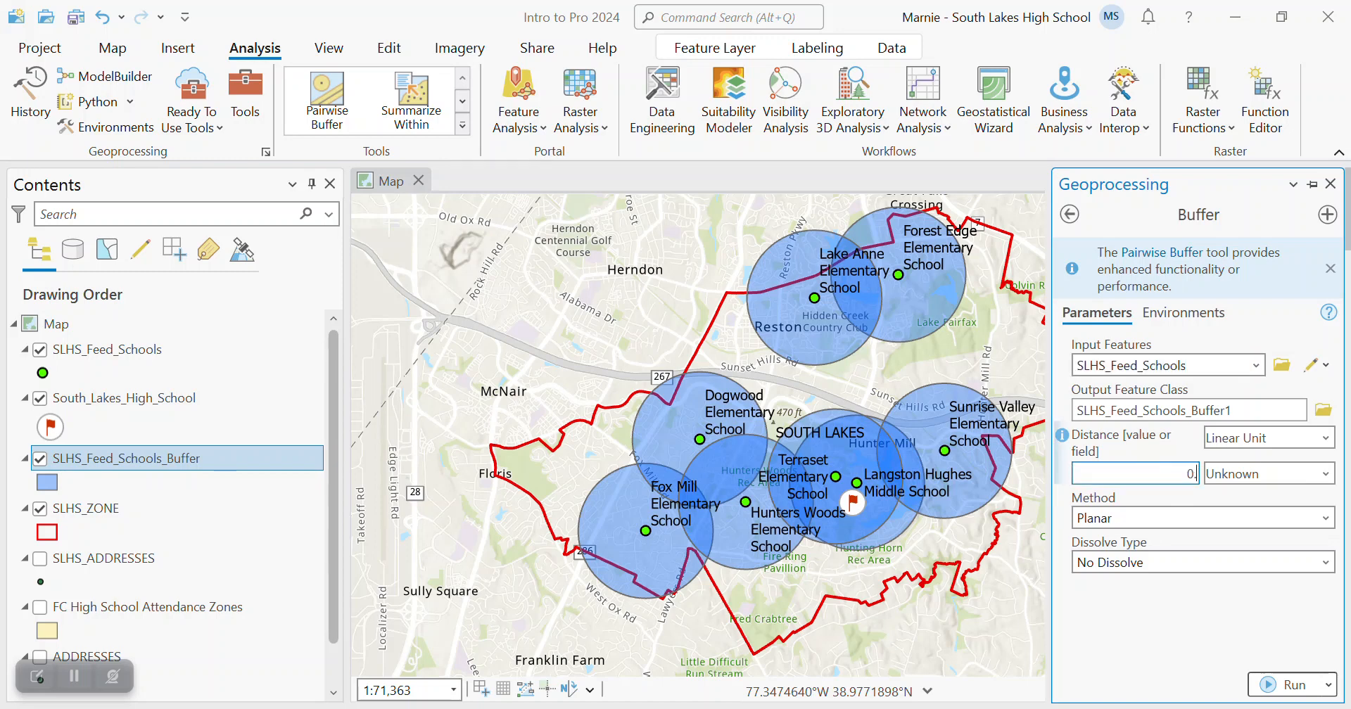
left_click(1224, 478)
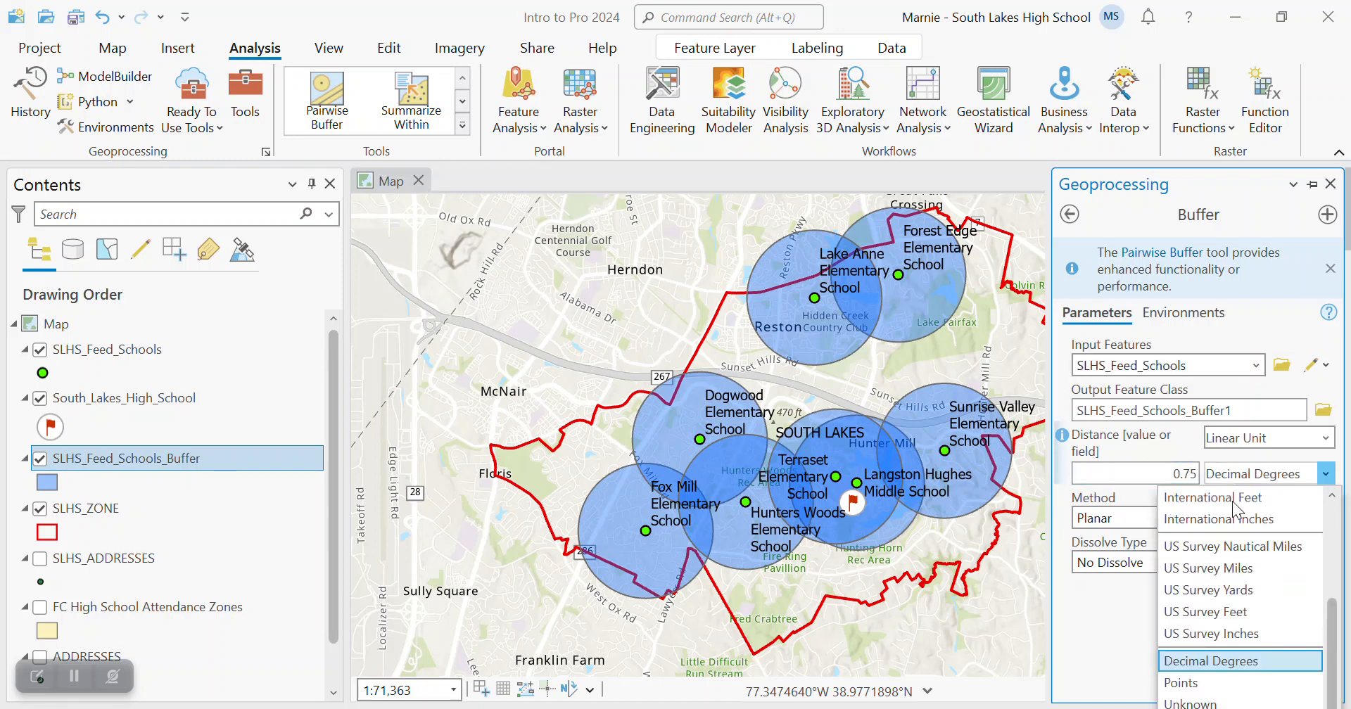
left_click(1265, 570)
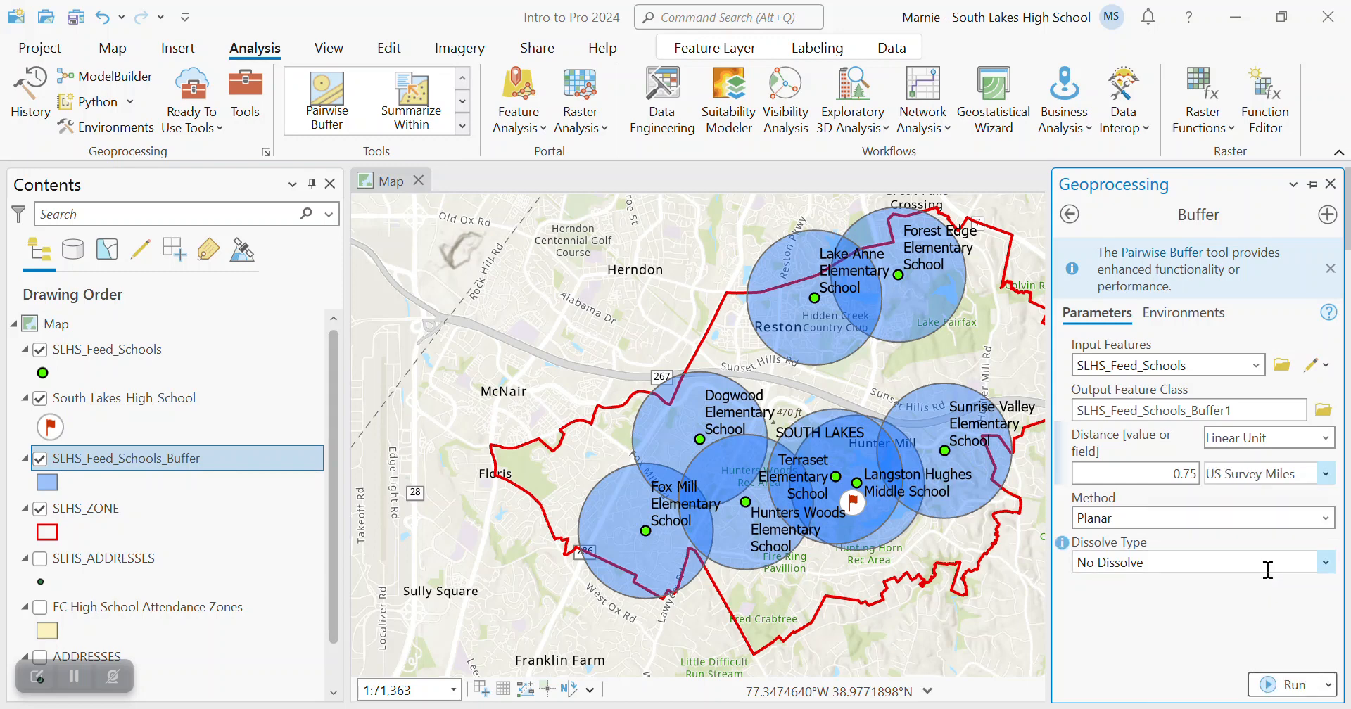
- Set the Dissolve Type to dissolve all output features into a single feature and run the Buffer tool, closing the result windows
left_click(1184, 557)
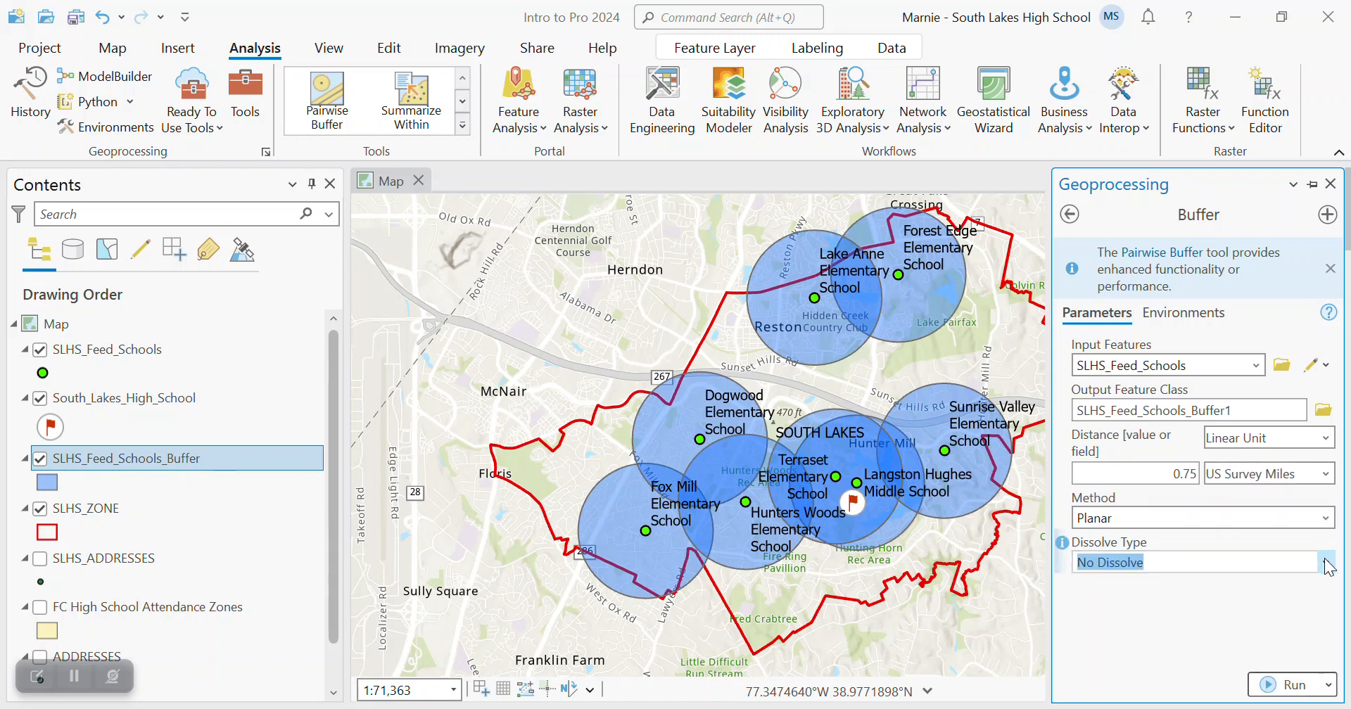
left_click(1326, 563)
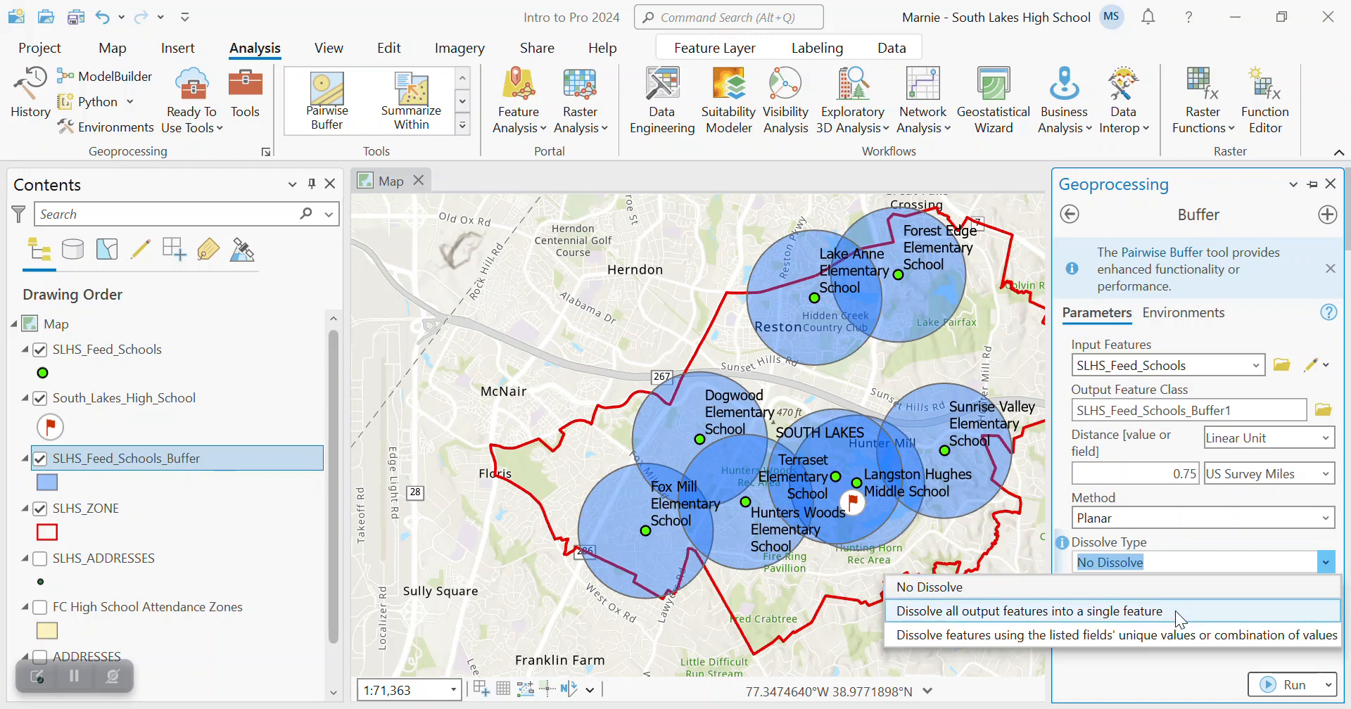
left_click(1175, 610)
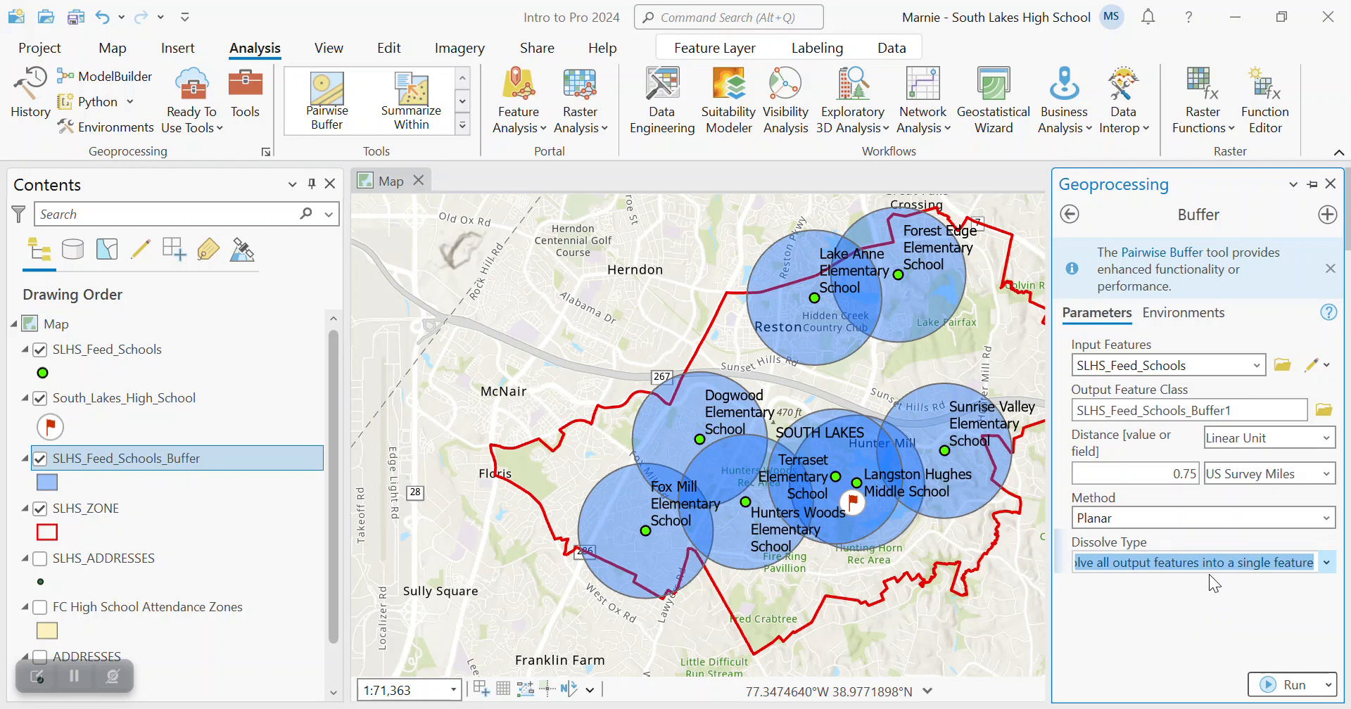
left_click(1266, 686)
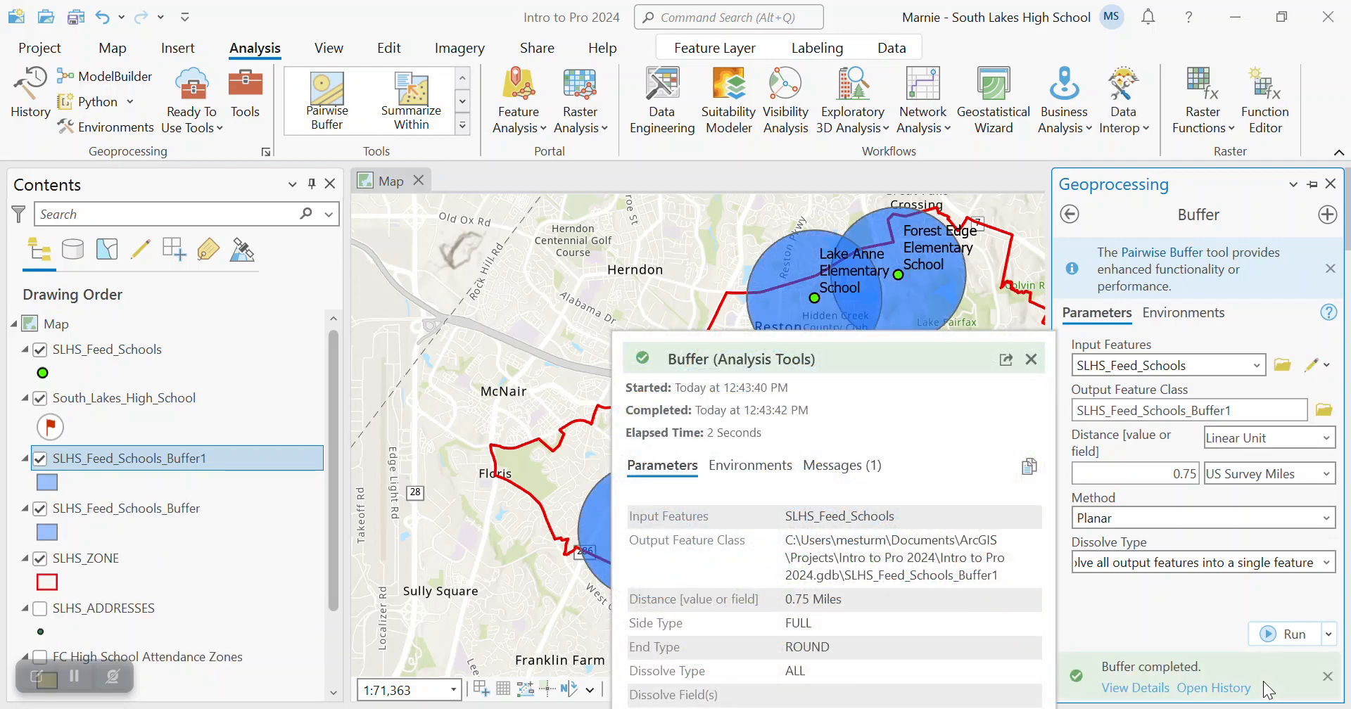
left_click(1037, 358)
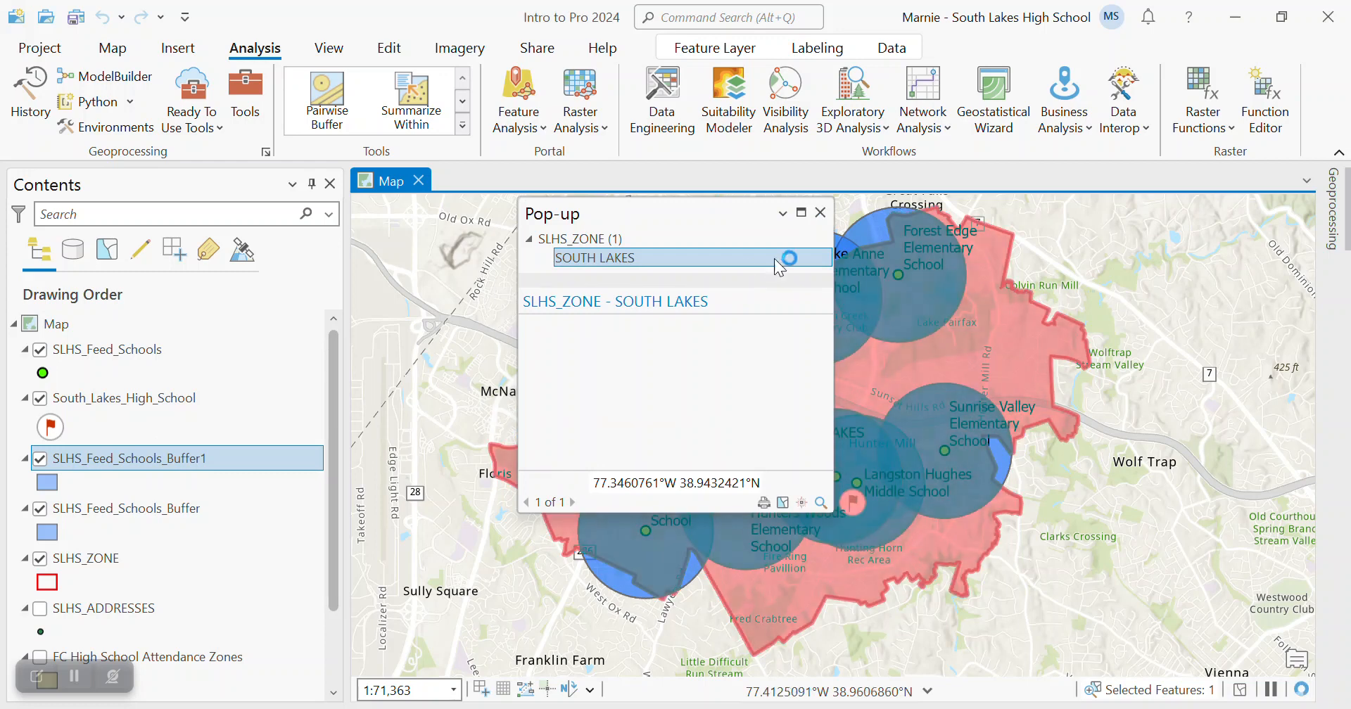
left_click(821, 212)
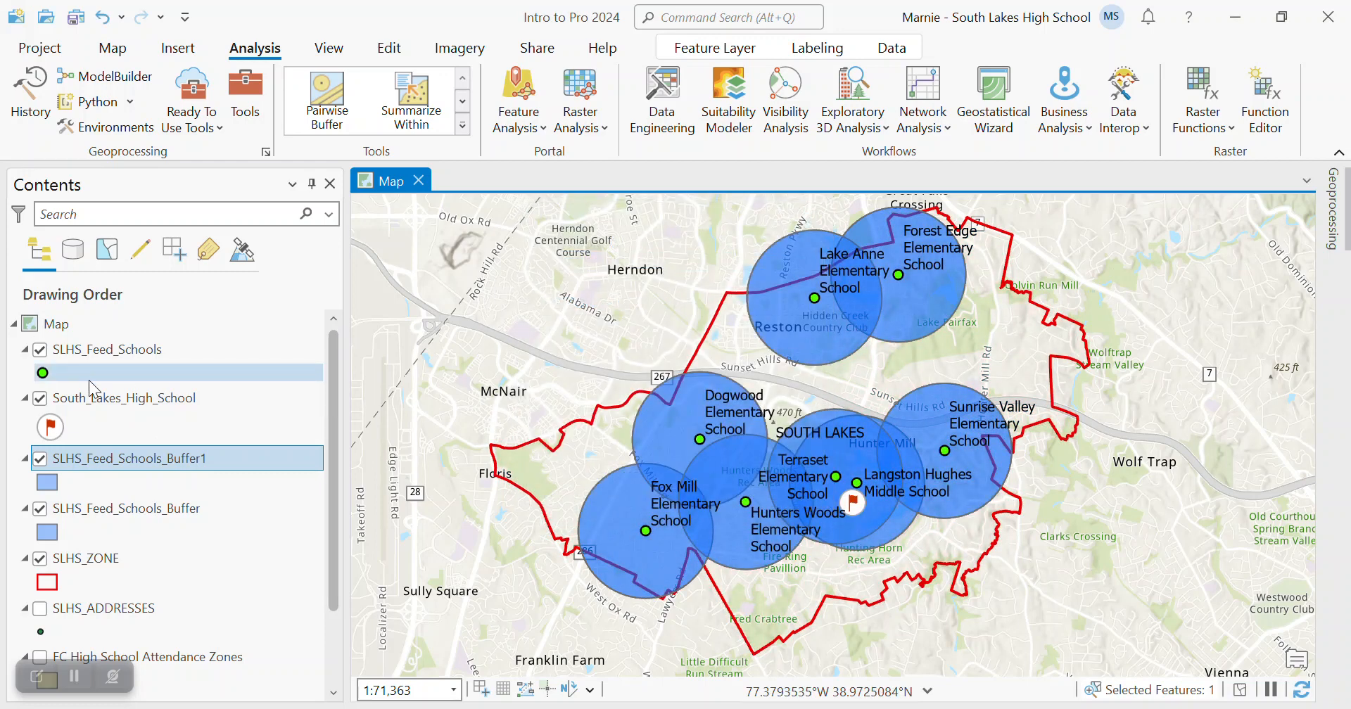
- Compare the dissolved and undissolved buffers by switching the visibility of SLHS_Feed_Schools_Buffer1 and SLHS_Feed_Schools_Buffer off and on
left_click(40, 460)
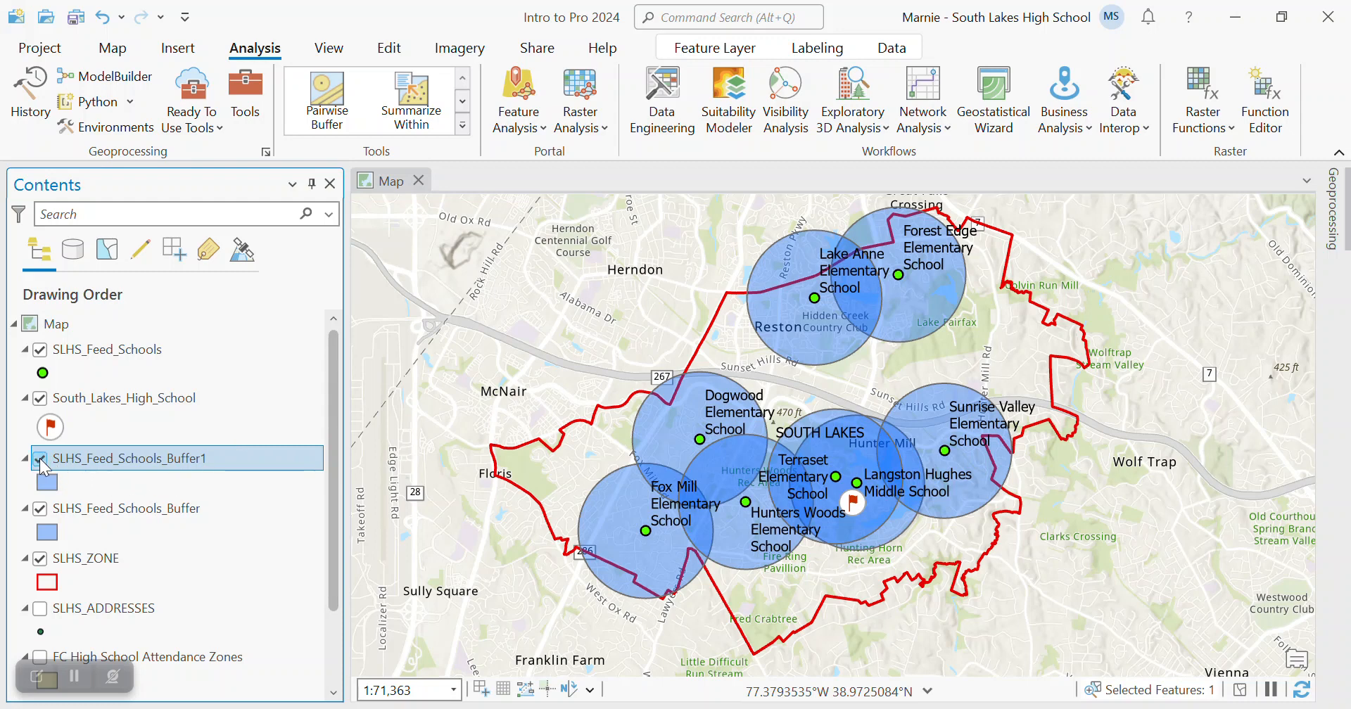
left_click(40, 458)
left_click(40, 509)
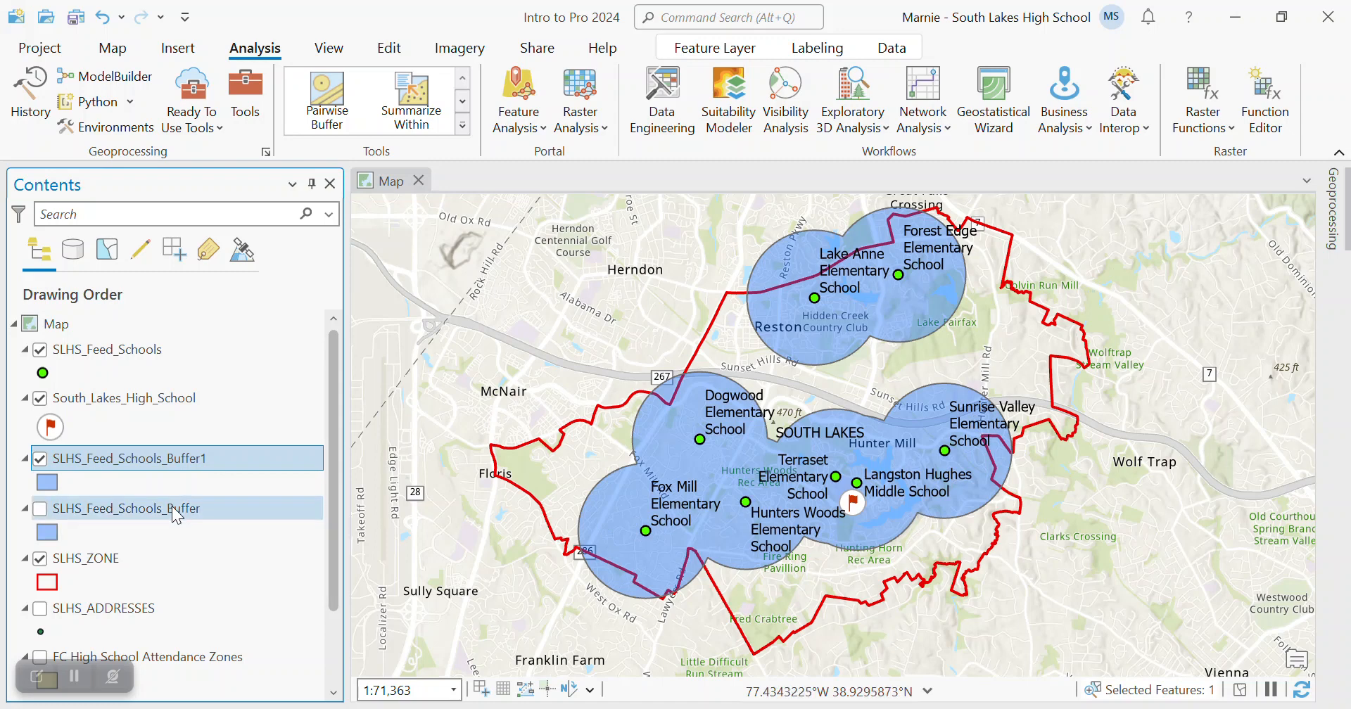
left_click(41, 508)
left_click(41, 459)
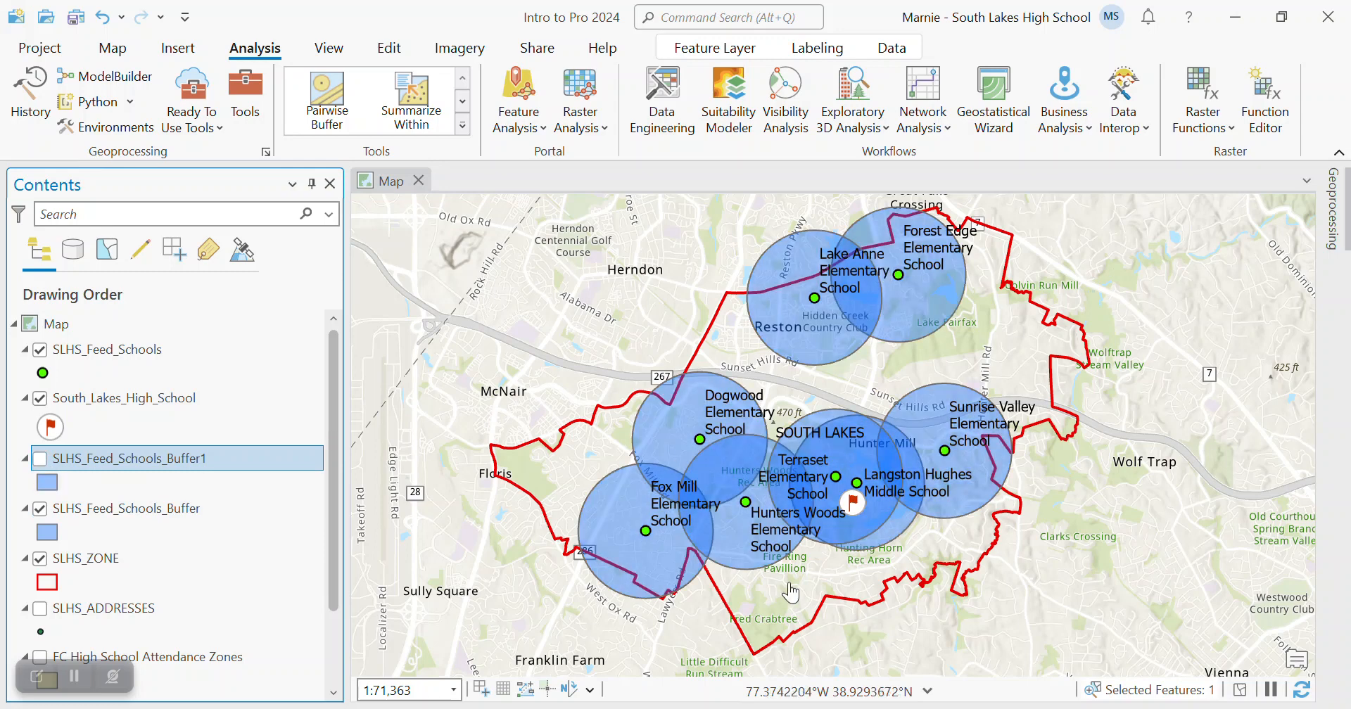
- Remove the undissolved SLHS_Feed_Schools_Buffer layer from the map
left_click(178, 510)
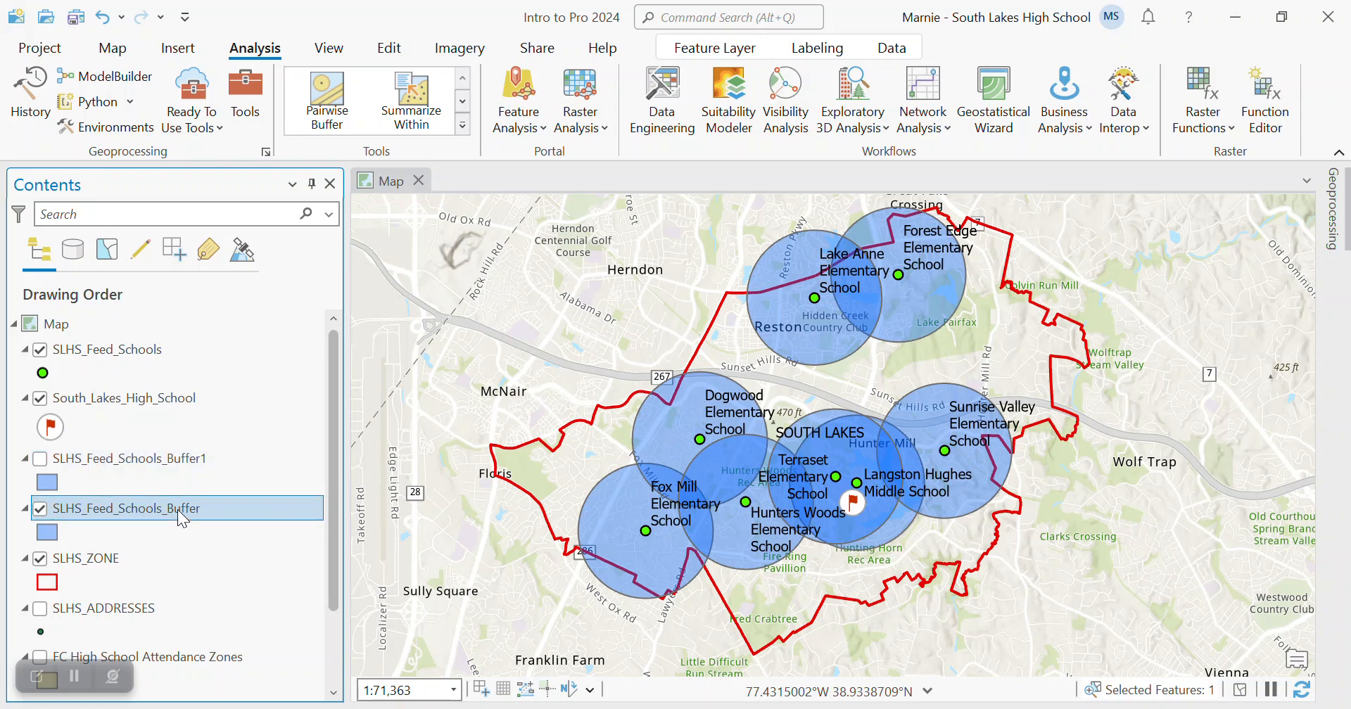
left_click(178, 510)
left_click(269, 545)
left_click(260, 506)
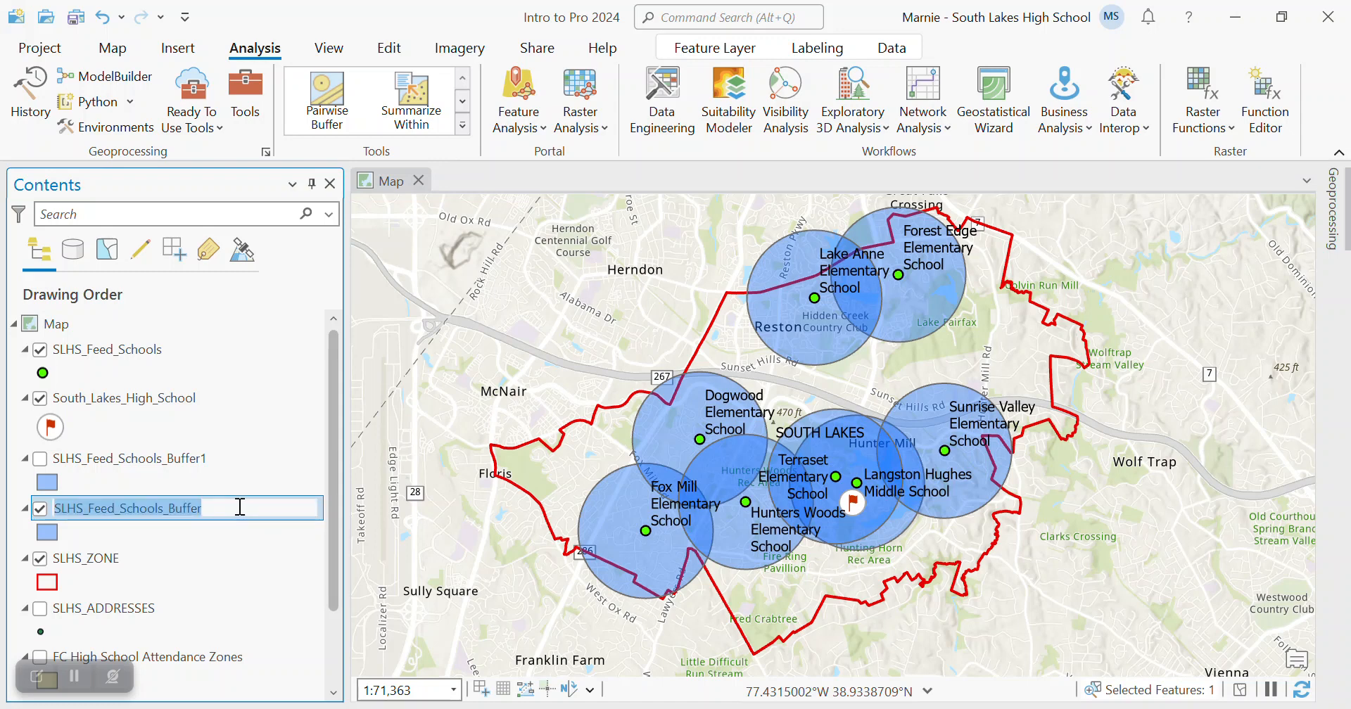
right_click(238, 536)
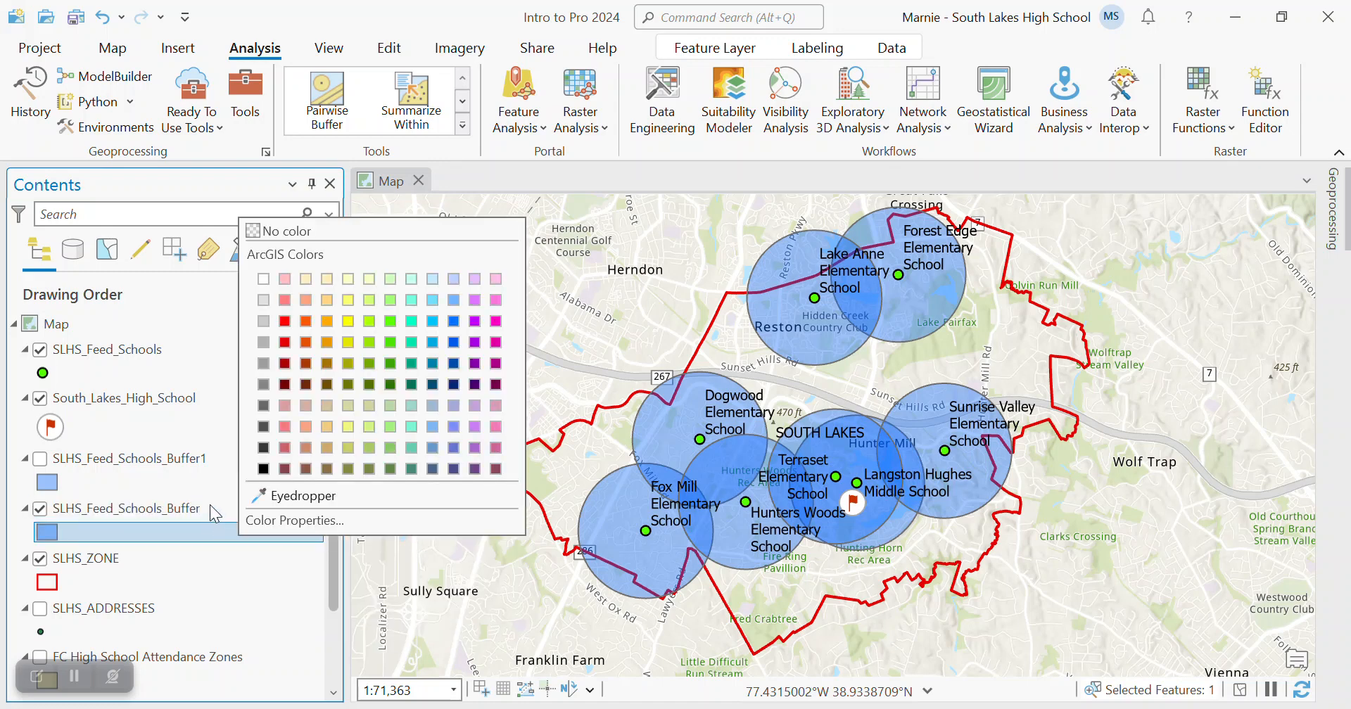
right_click(211, 507)
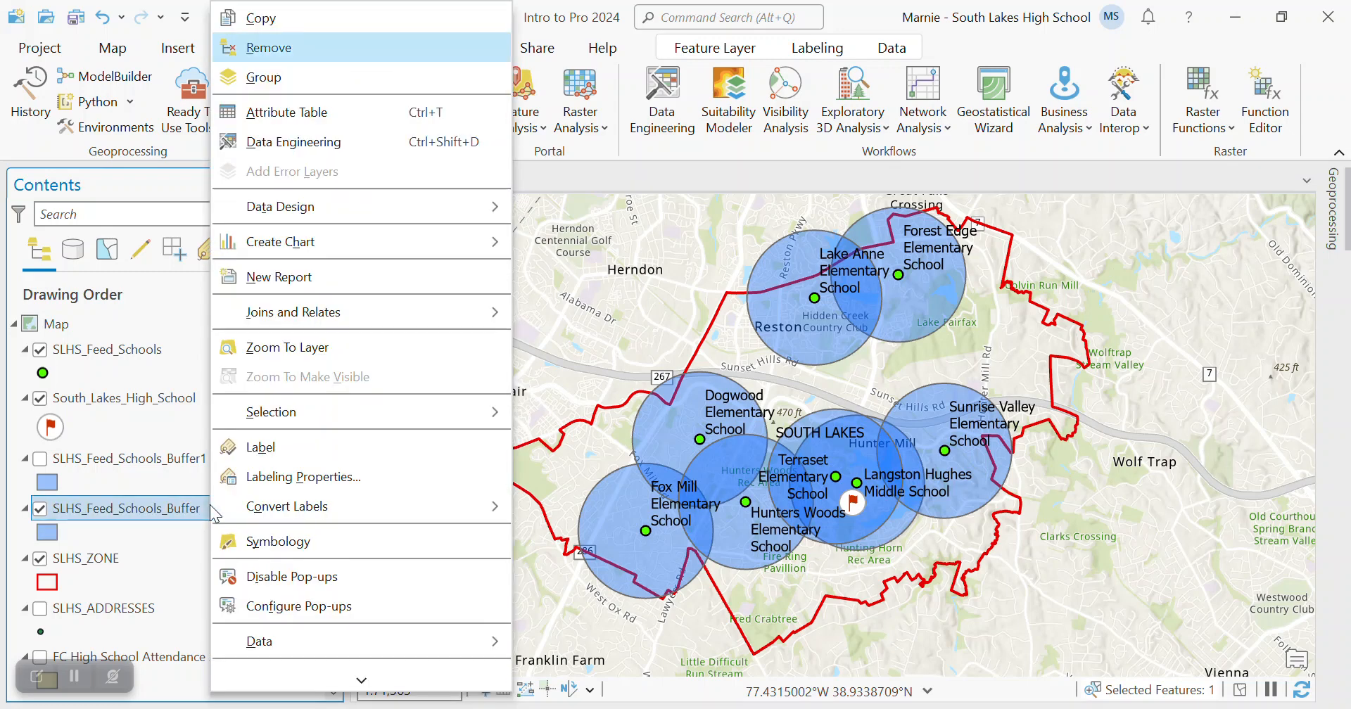
left_click(266, 49)
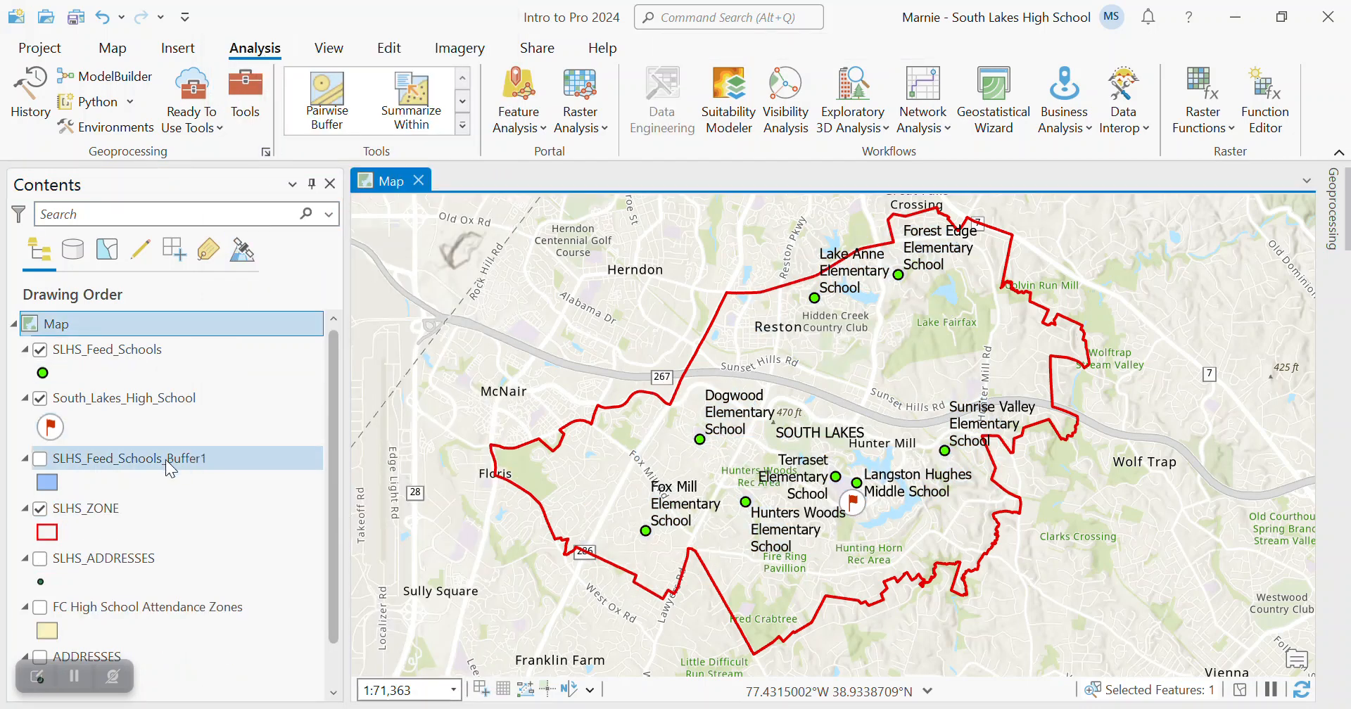
- Make the SLHS_Feed_Schools_Buffer1 layer visible and turn on labels for the South_Lakes_High_School layer
left_click(42, 460)
left_click(40, 458)
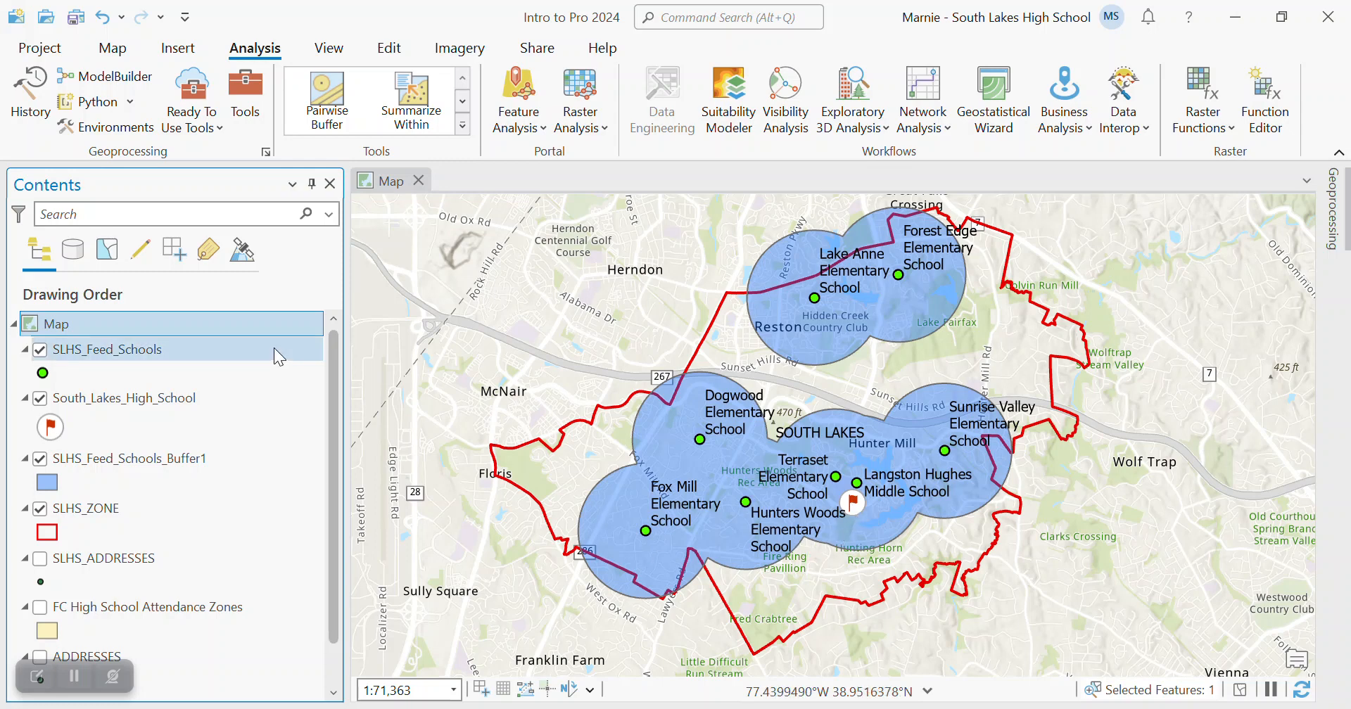
right_click(120, 398)
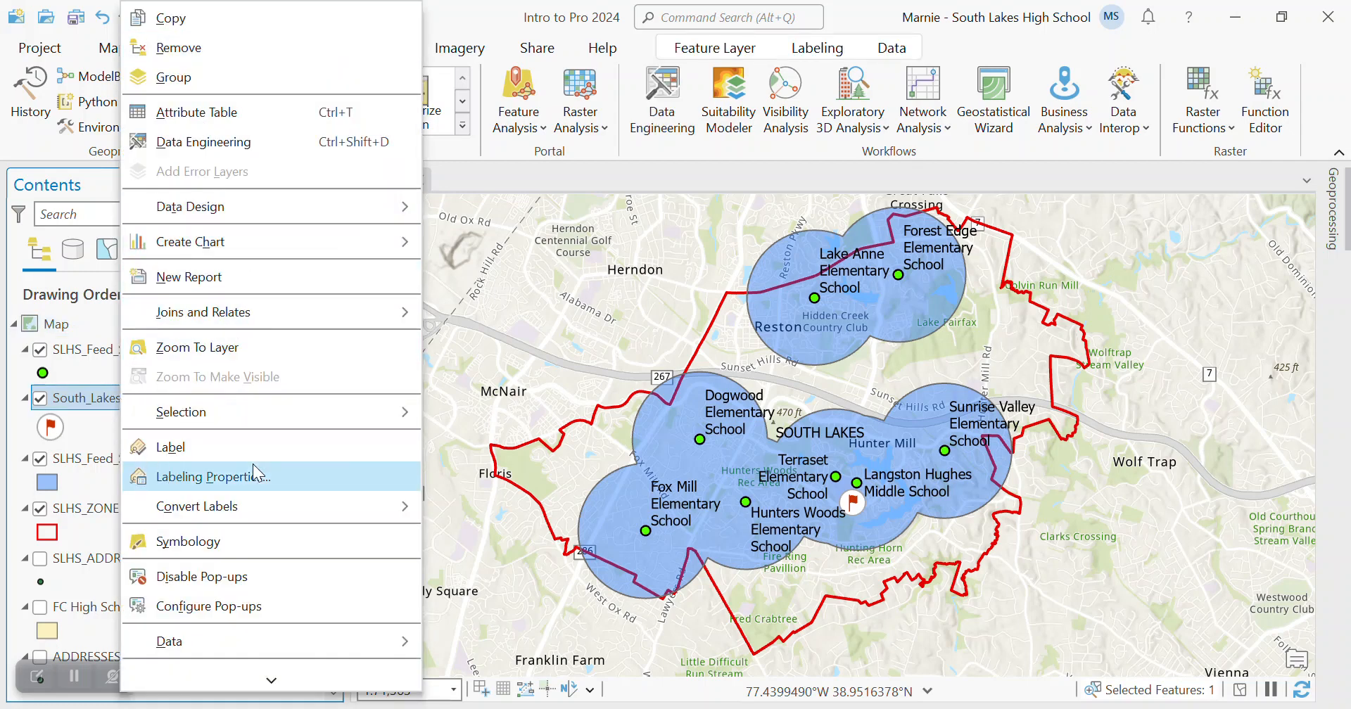
left_click(173, 444)
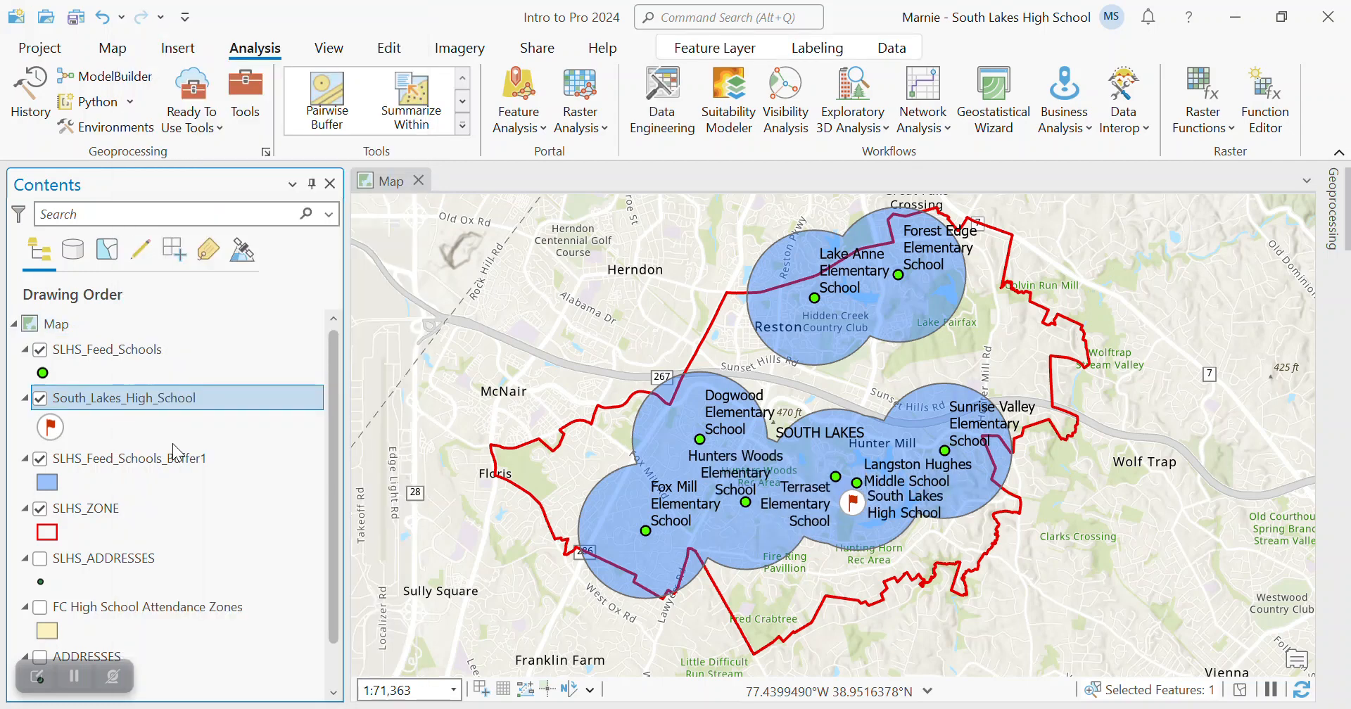